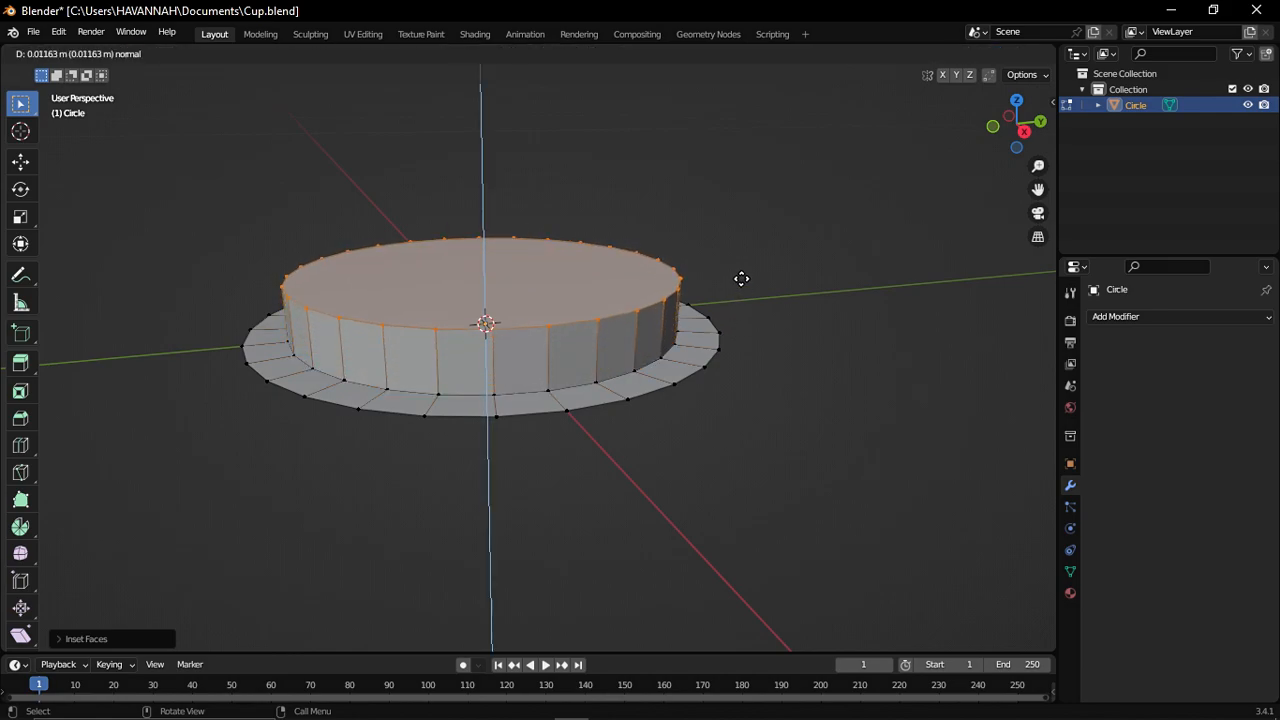
# - Extrude the base's outer edge loop about 0.011 m straight up and raise it slightly further along Z
pyautogui.keyDown('alt'); pyautogui.click(700, 371); pyautogui.keyUp('alt')
pyautogui.press('e')
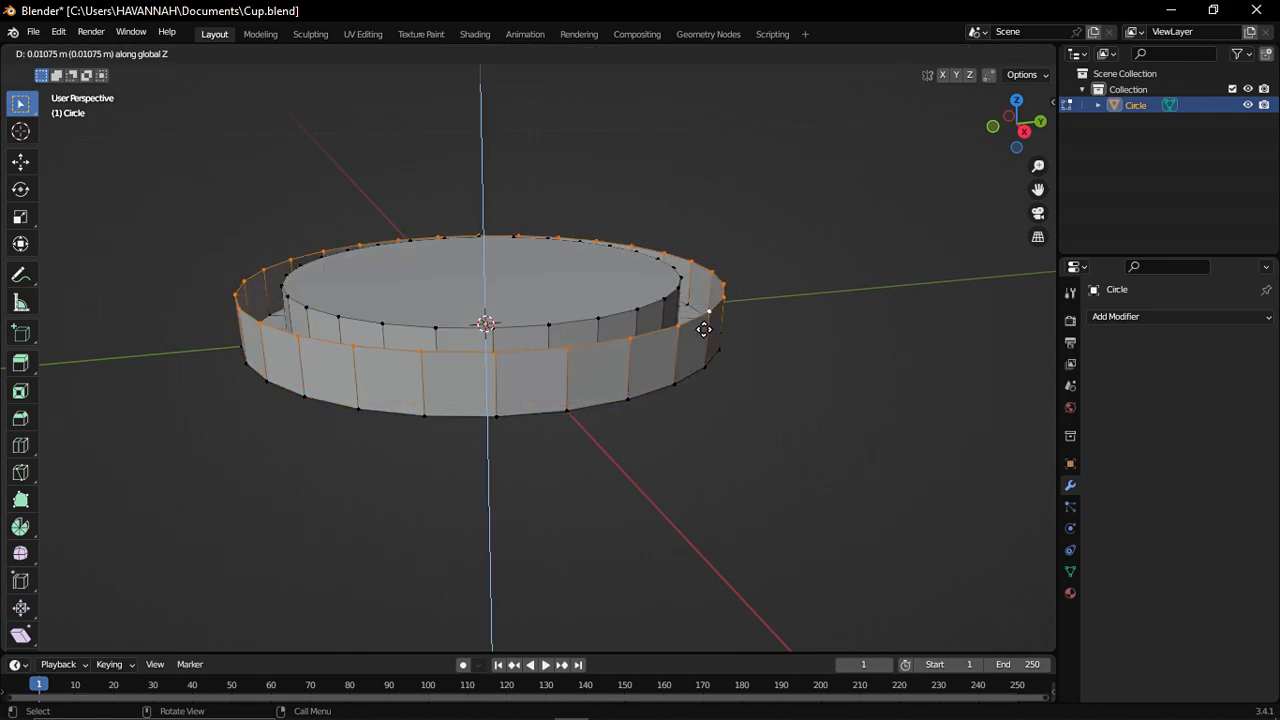
pyautogui.click(704, 329)
pyautogui.press('KP_1')
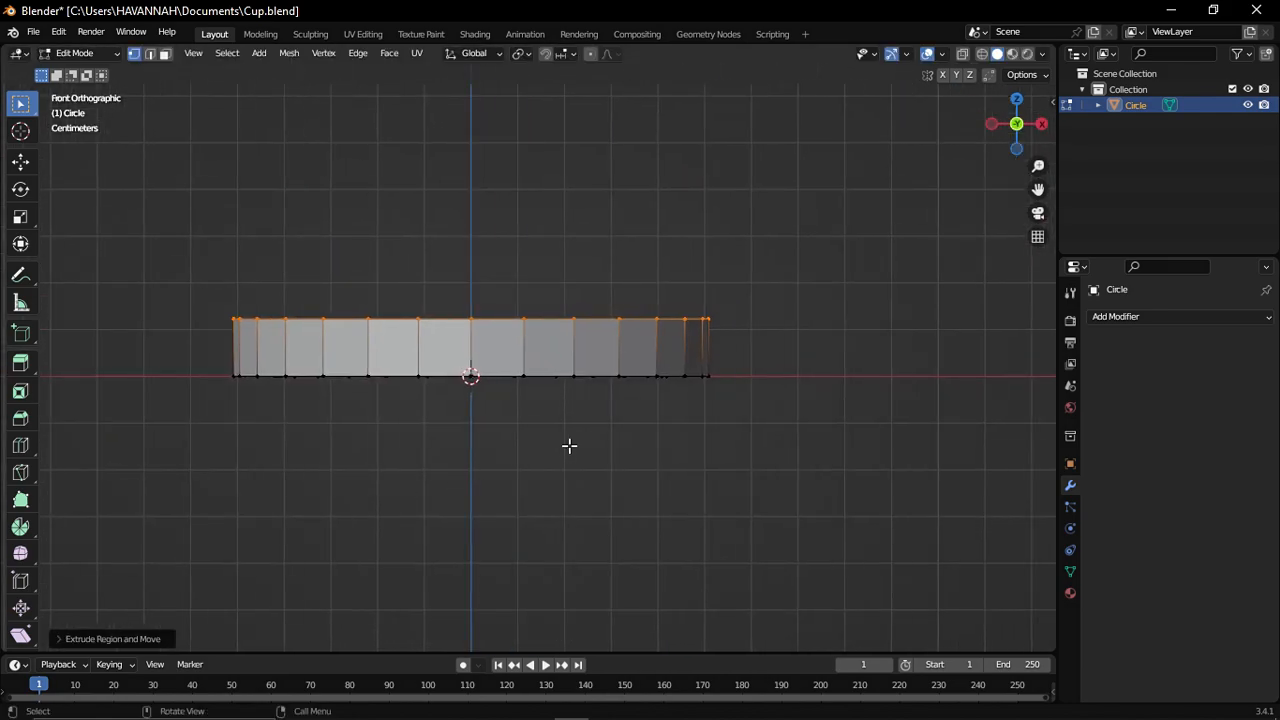
pyautogui.press('g')
pyautogui.press('z')
pyautogui.click(689, 364)
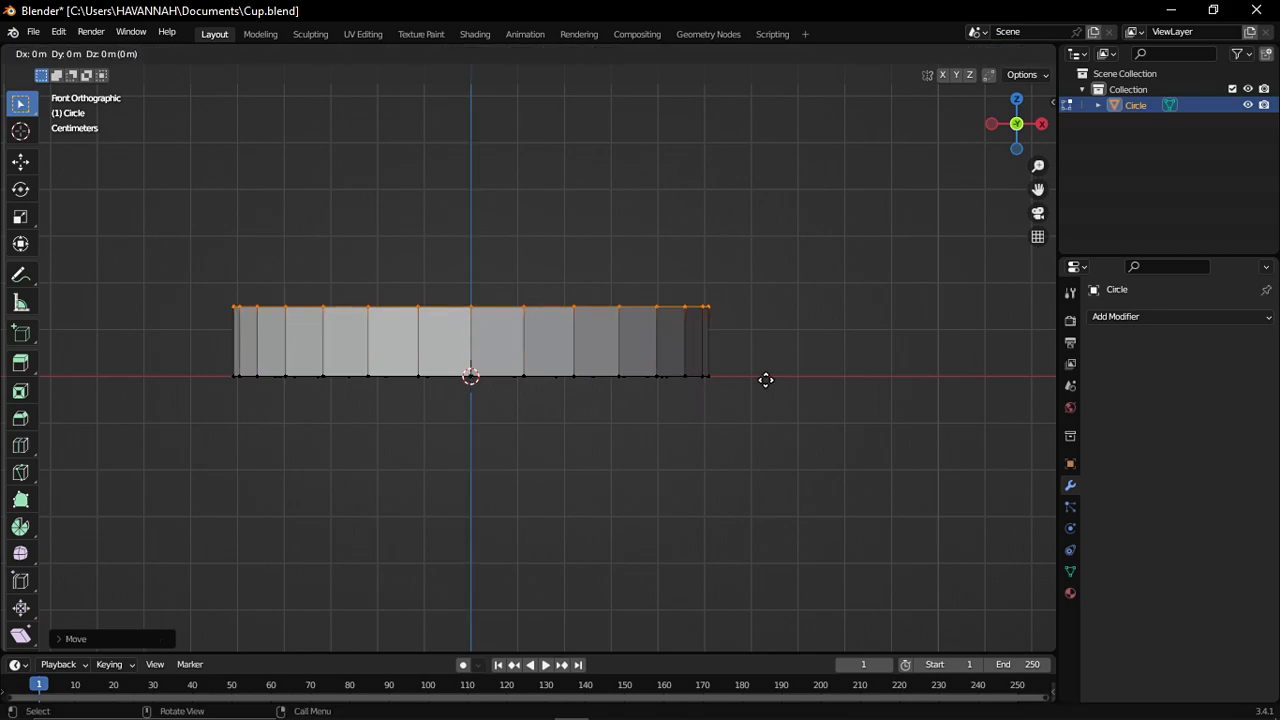
# - Extrude the top edge loop upward and scale it outward by about 1.19 to flare the cup above its foot
pyautogui.press('e')
pyautogui.click(766, 326)
pyautogui.press('s')
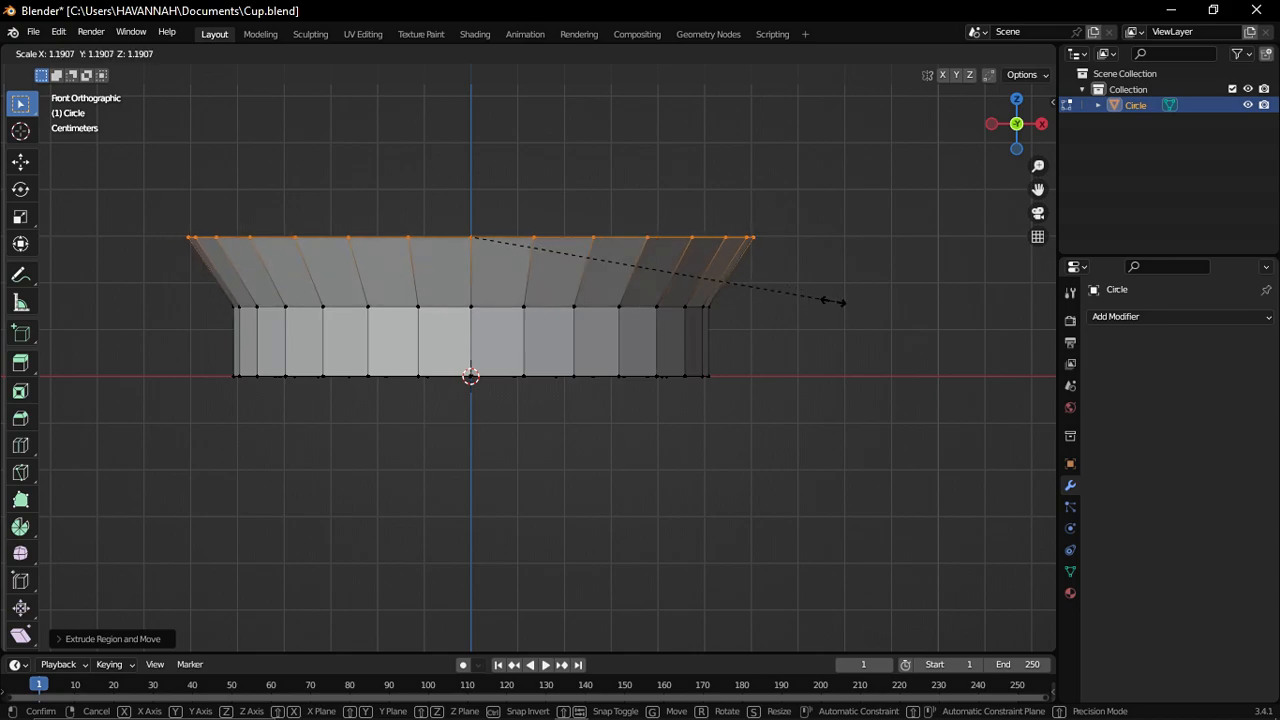
pyautogui.click(833, 300)
# - Extrude the flared edge loop upward into a taller band and scale its top outward slightly
pyautogui.scroll(-6, 800, 329)
pyautogui.press('e')
pyautogui.click(828, 404)
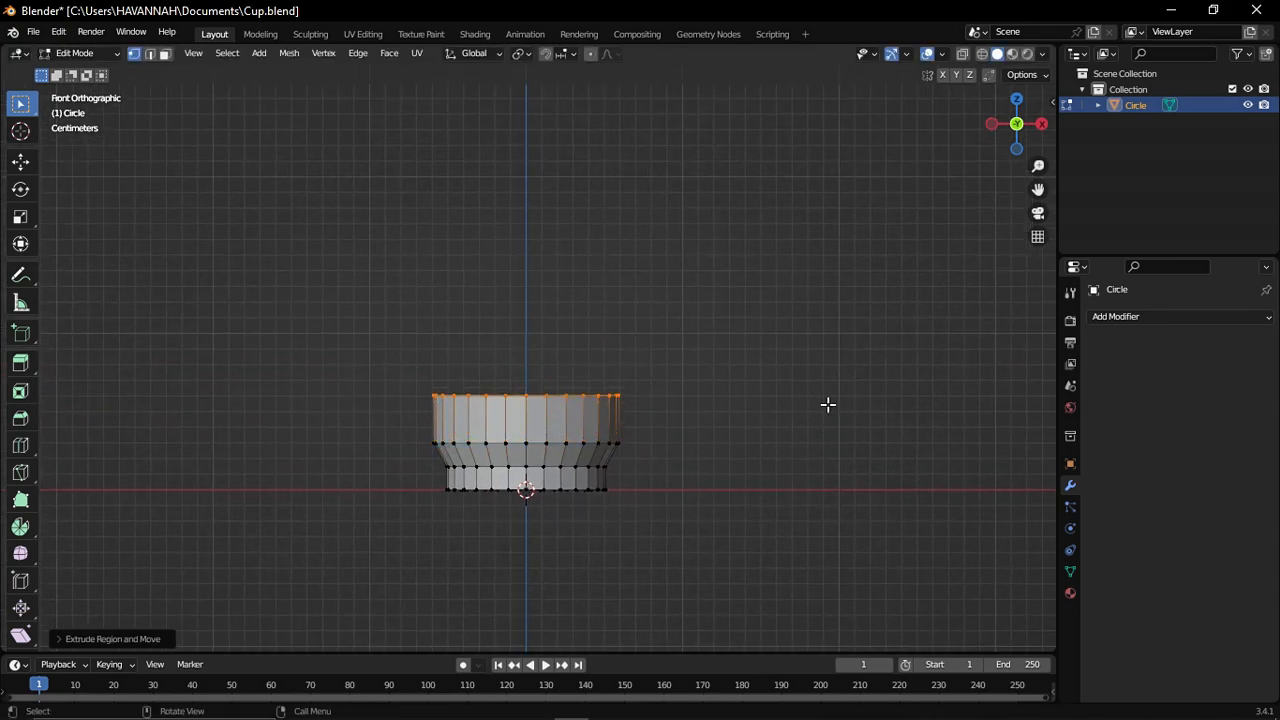
pyautogui.press('s')
pyautogui.click(885, 386)
# - Add a horizontal loop cut midway up the tall band and scale it outward by about 1.05 to round the wall
pyautogui.hotkey('ctrl', 'r')
pyautogui.click(570, 421)
pyautogui.click(570, 420)
pyautogui.press('s')
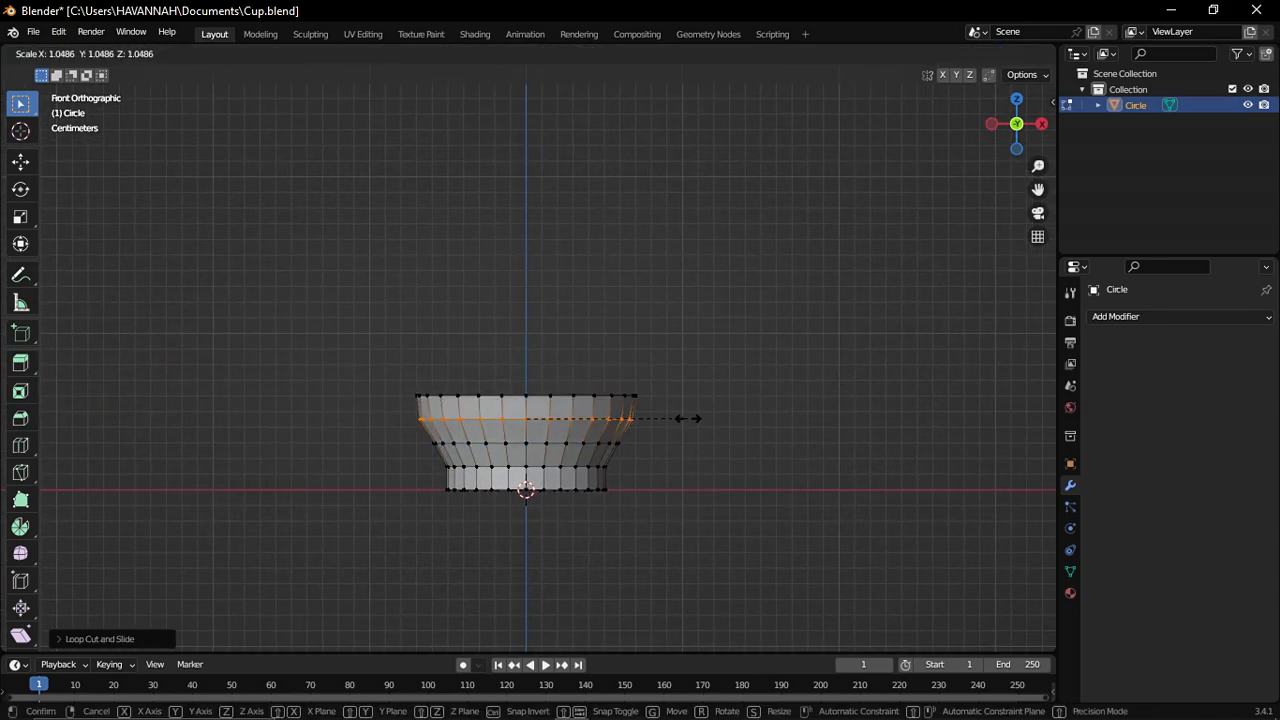
pyautogui.click(682, 418)
# - Extrude the top edge loop upward along Z and widen it slightly to continue the cup's curved wall
pyautogui.keyDown('alt'); pyautogui.click(603, 396); pyautogui.keyUp('alt')
pyautogui.scroll(2, 690, 400)
pyautogui.keyDown('shift'); pyautogui.moveTo(731, 403); pyautogui.dragTo(703, 417, button='middle'); pyautogui.keyUp('shift')
pyautogui.press('e')
pyautogui.press('z')
pyautogui.click(720, 381)
pyautogui.press('s')
pyautogui.click(748, 400)
# - Extrude another wall ring along Z, scale it slightly wider and adjust its height
pyautogui.press('e')
pyautogui.press('z')
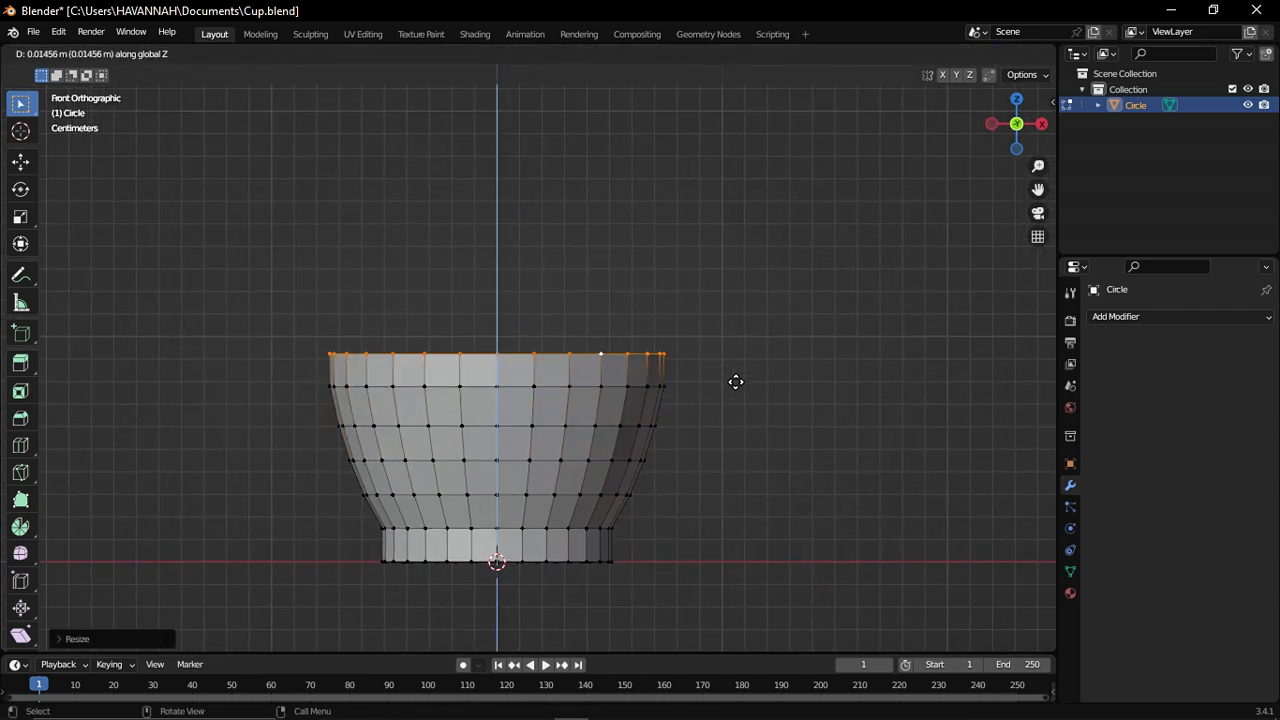
pyautogui.click(740, 380)
pyautogui.press('s')
pyautogui.click(746, 379)
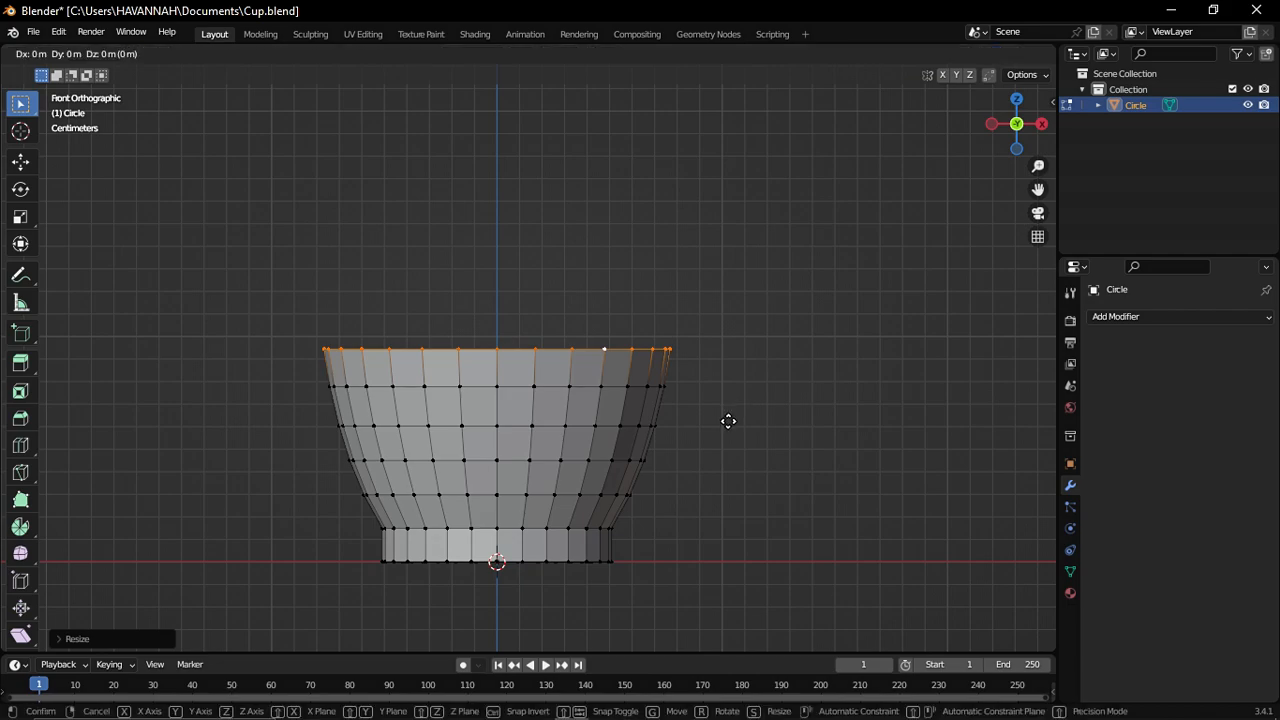
pyautogui.press('g')
pyautogui.press('z')
pyautogui.click(740, 404)
# - Extrude the top edge loop far up along Z to form the tall straight wall, and adjust the rim height
pyautogui.press('e')
pyautogui.press('z')
pyautogui.click(751, 168)
pyautogui.scroll(-2, 745, 210)
pyautogui.keyDown('shift'); pyautogui.moveTo(711, 262); pyautogui.dragTo(730, 452, button='middle'); pyautogui.keyUp('shift')
pyautogui.press('g')
pyautogui.press('z')
pyautogui.click(718, 318)
# - Extrude the rim's edge loop and scale it inward to form the cup's wall thickness
pyautogui.scroll(3, 686, 534)
pyautogui.press('e')
pyautogui.press('s')
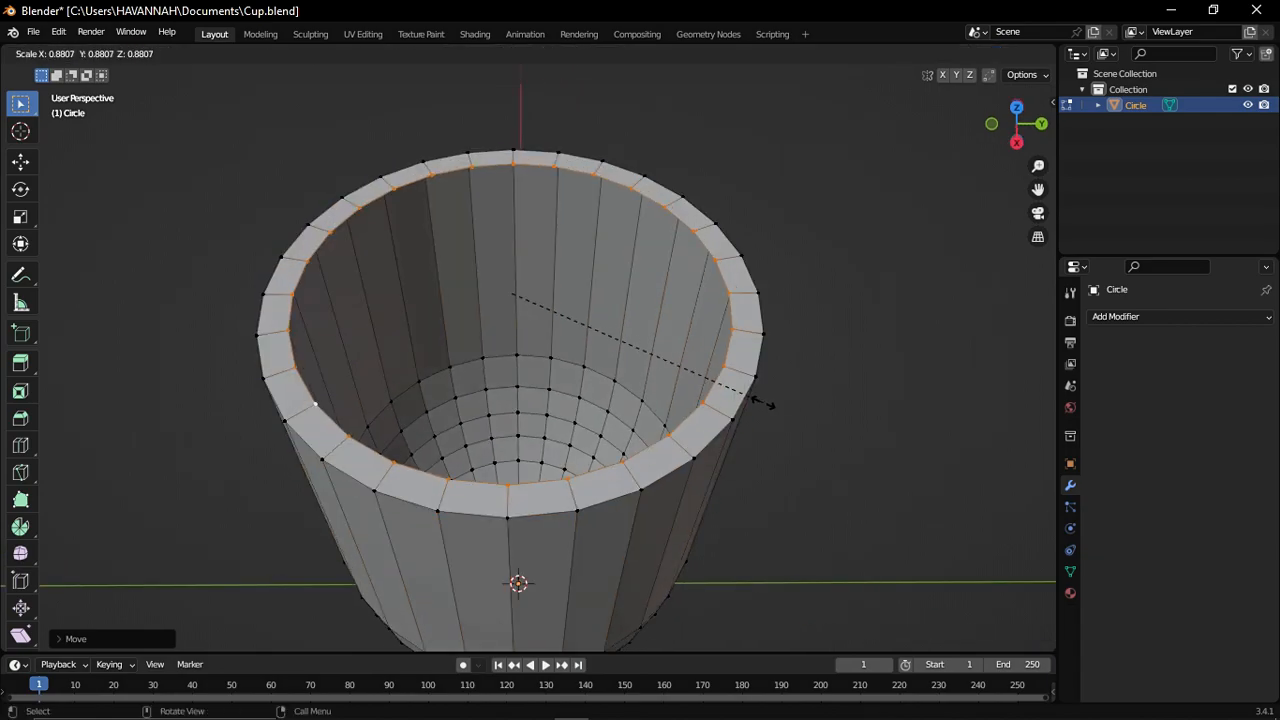
pyautogui.click(786, 400)
pyautogui.moveTo(786, 400); pyautogui.dragTo(654, 403, button='middle')
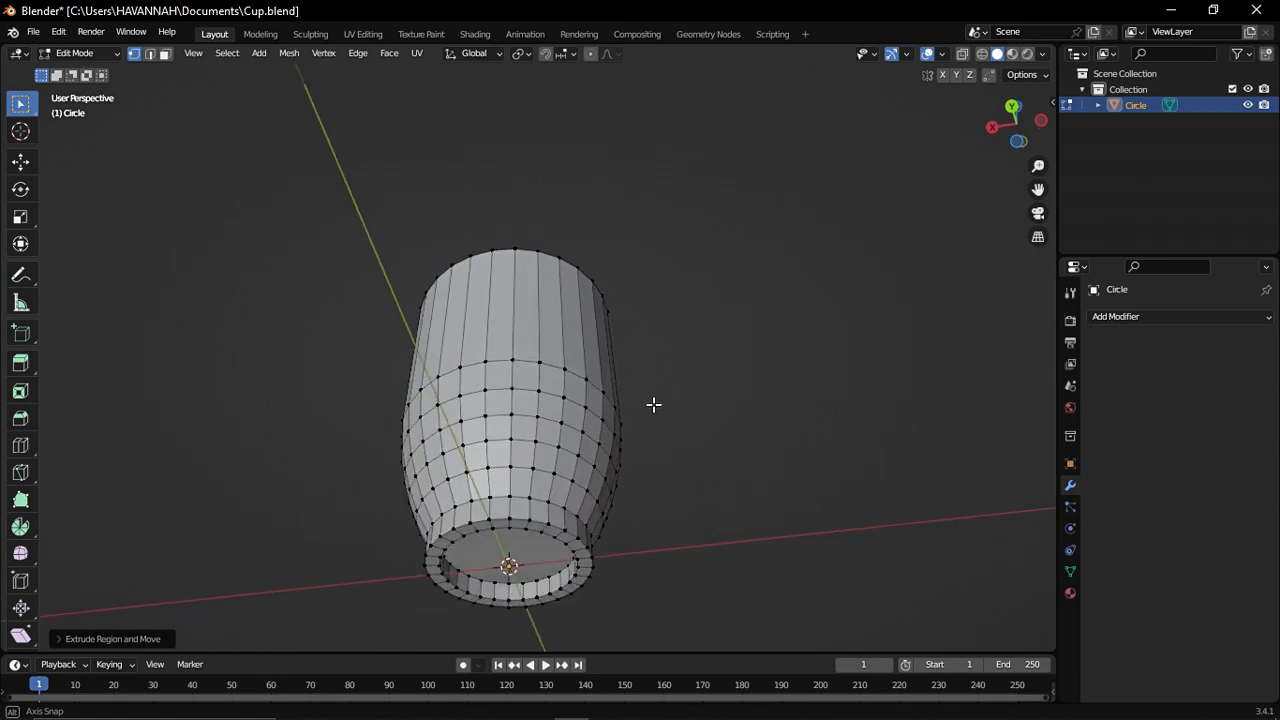
# - Add a horizontal loop cut around the tall straight wall and slide it toward the rim
pyautogui.press('KP_7')
pyautogui.scroll(4, 637, 543)
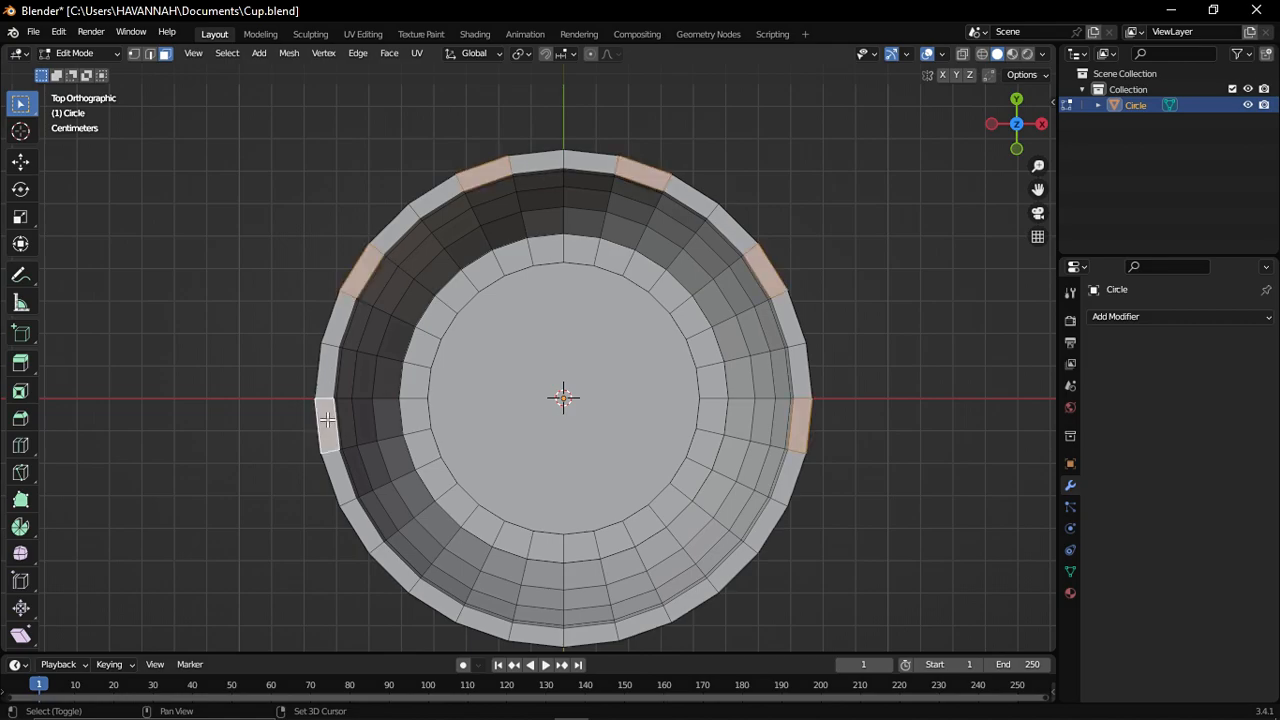
pyautogui.moveTo(790, 525); pyautogui.dragTo(726, 471, button='middle')
pyautogui.scroll(-6, 726, 471)
pyautogui.press('KP_3')
pyautogui.scroll(7, 636, 549)
pyautogui.keyDown('shift'); pyautogui.moveTo(574, 630); pyautogui.dragTo(618, 434, button='middle'); pyautogui.keyUp('shift')
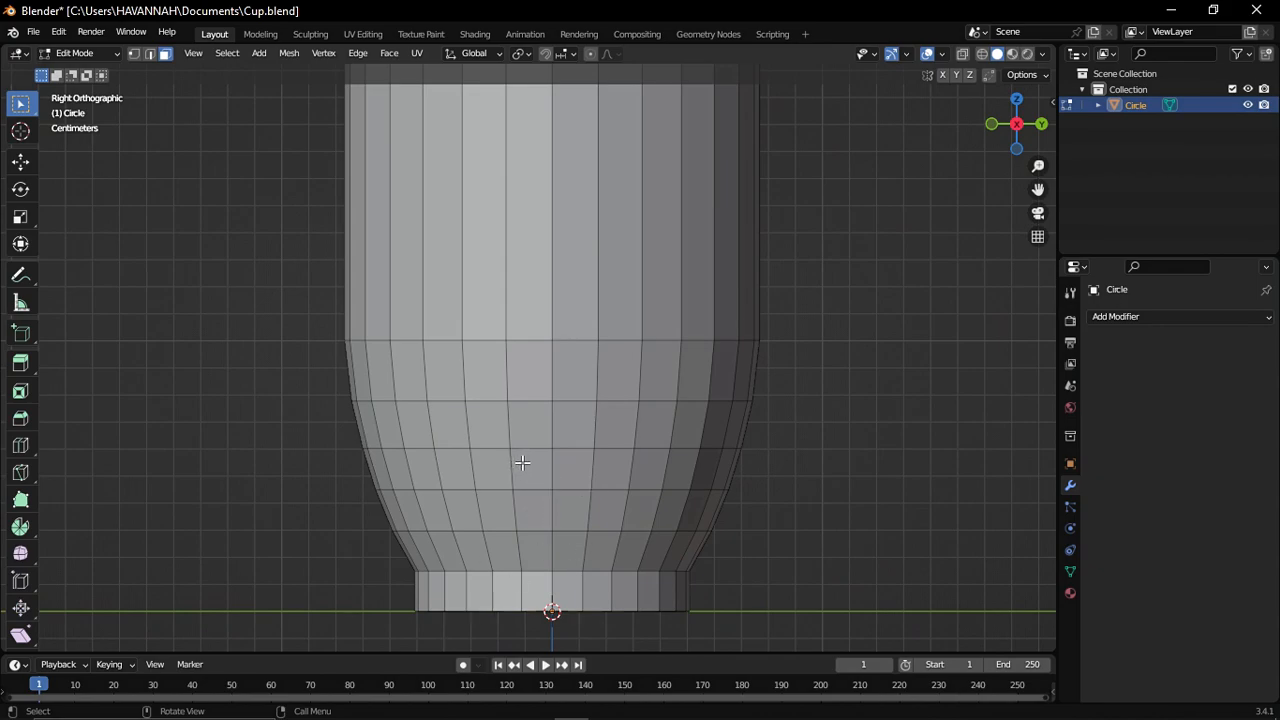
pyautogui.scroll(-3, 535, 464)
pyautogui.hotkey('ctrl', 'r')
pyautogui.click(503, 263)
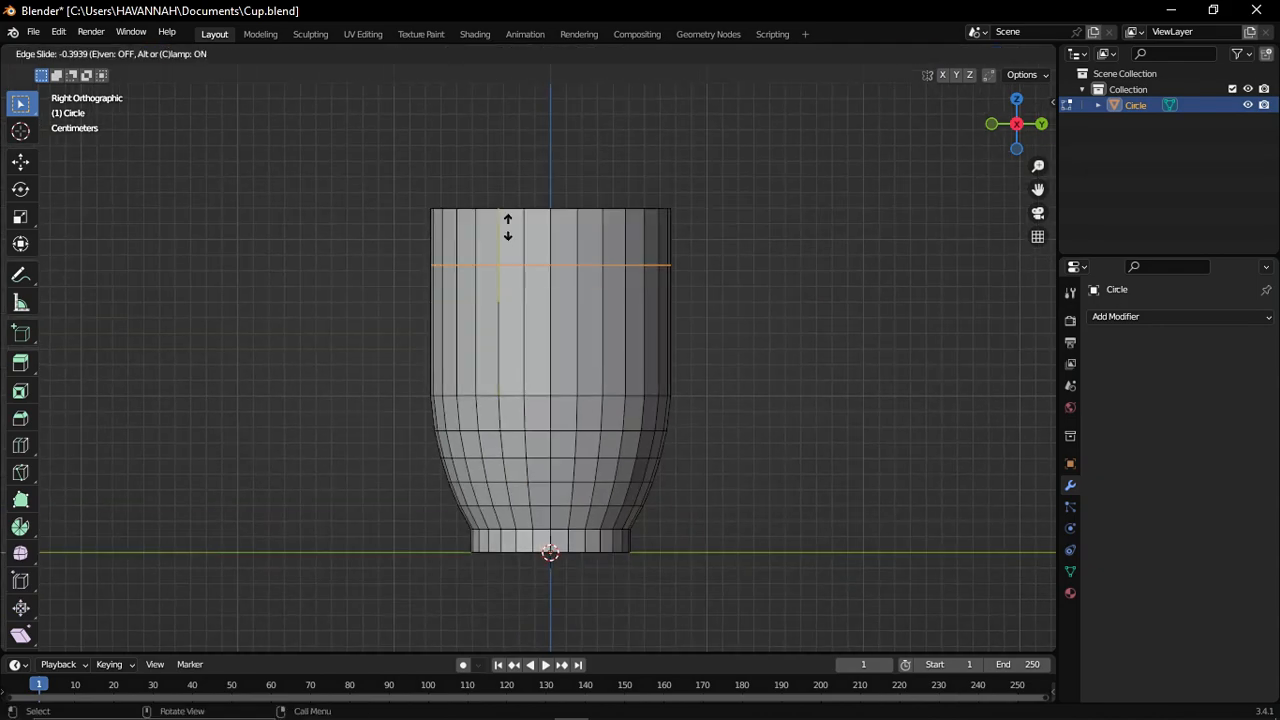
pyautogui.click(509, 227)
# - Add a second horizontal loop cut between the rim and the upper loop to form a band for the handle
pyautogui.hotkey('ctrl', 'r')
pyautogui.click(509, 227)
pyautogui.click(512, 237)
pyautogui.scroll(2, 628, 497)
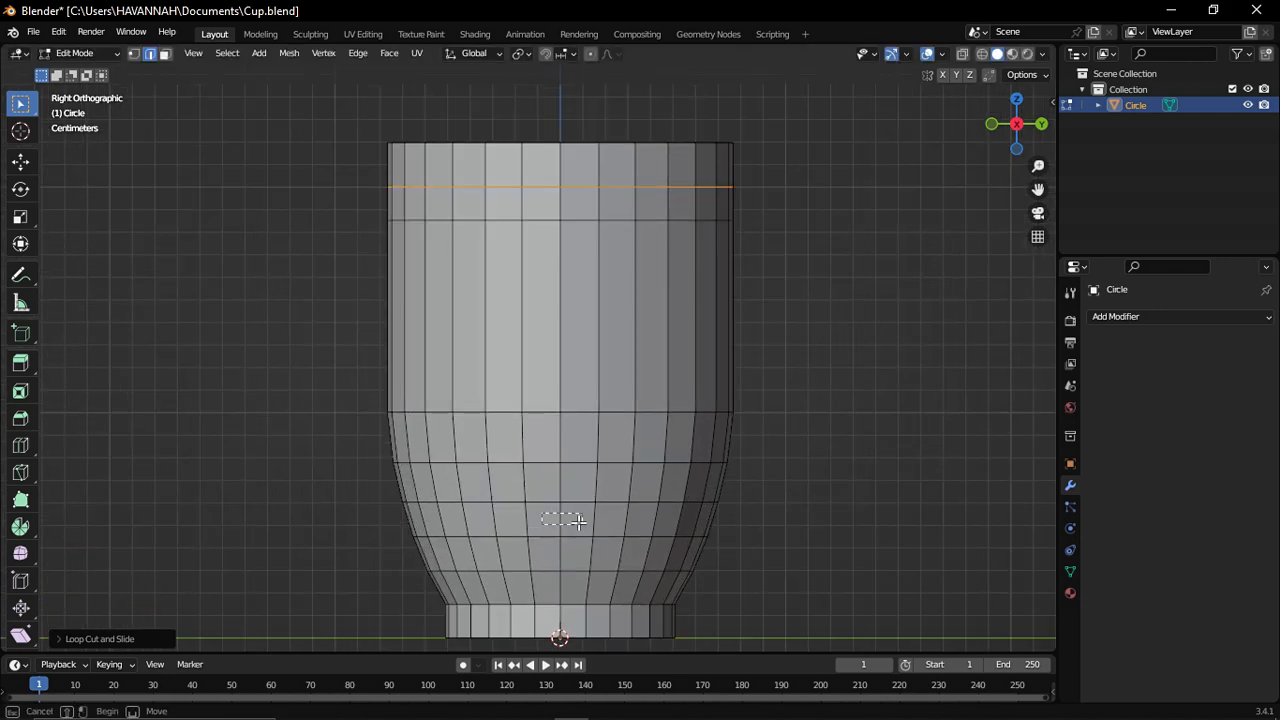
# - Try to extrude the upper and lower handle faces outward along X, then undo the extrusion
pyautogui.click(165, 53)
pyautogui.scroll(-2, 578, 518)
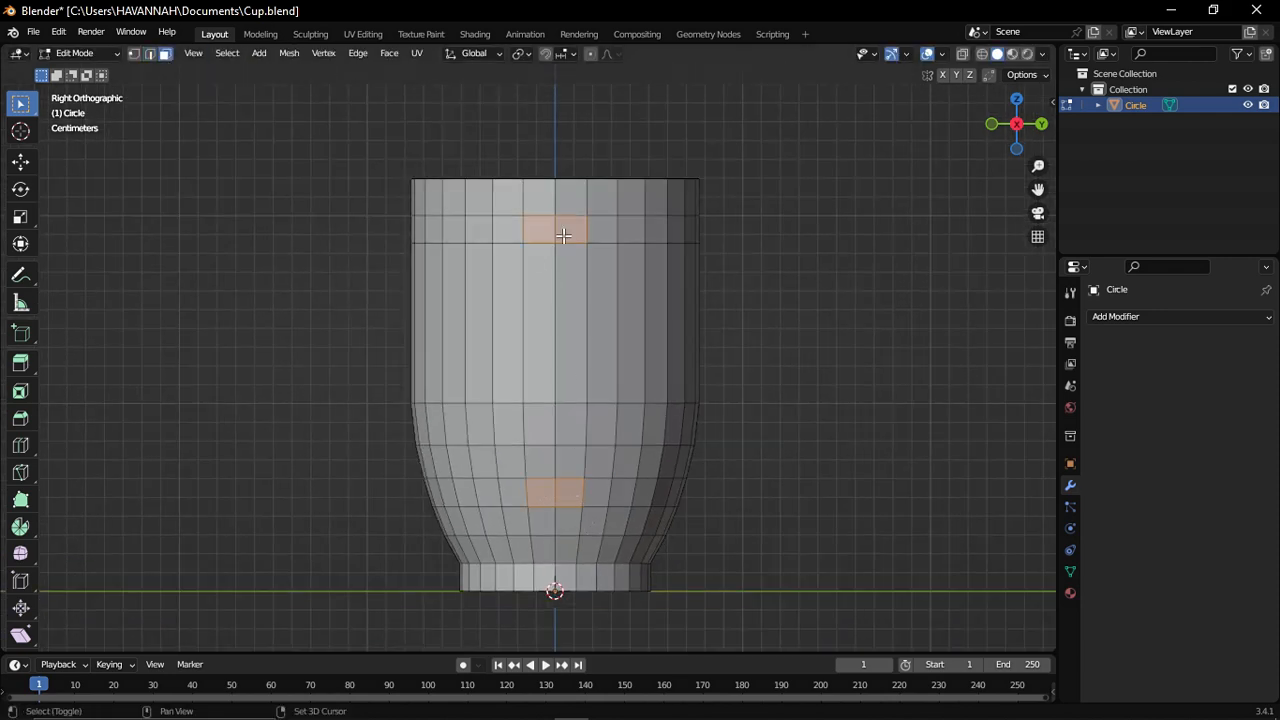
pyautogui.press('KP_1')
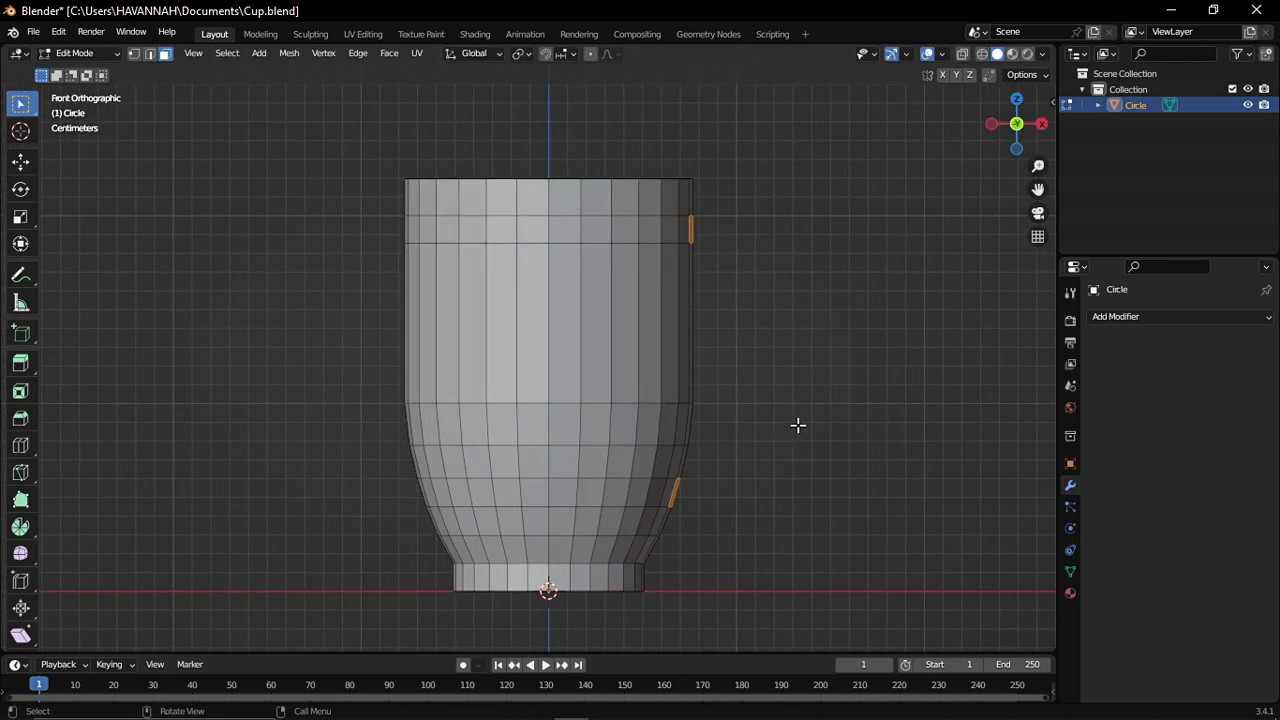
pyautogui.press('e')
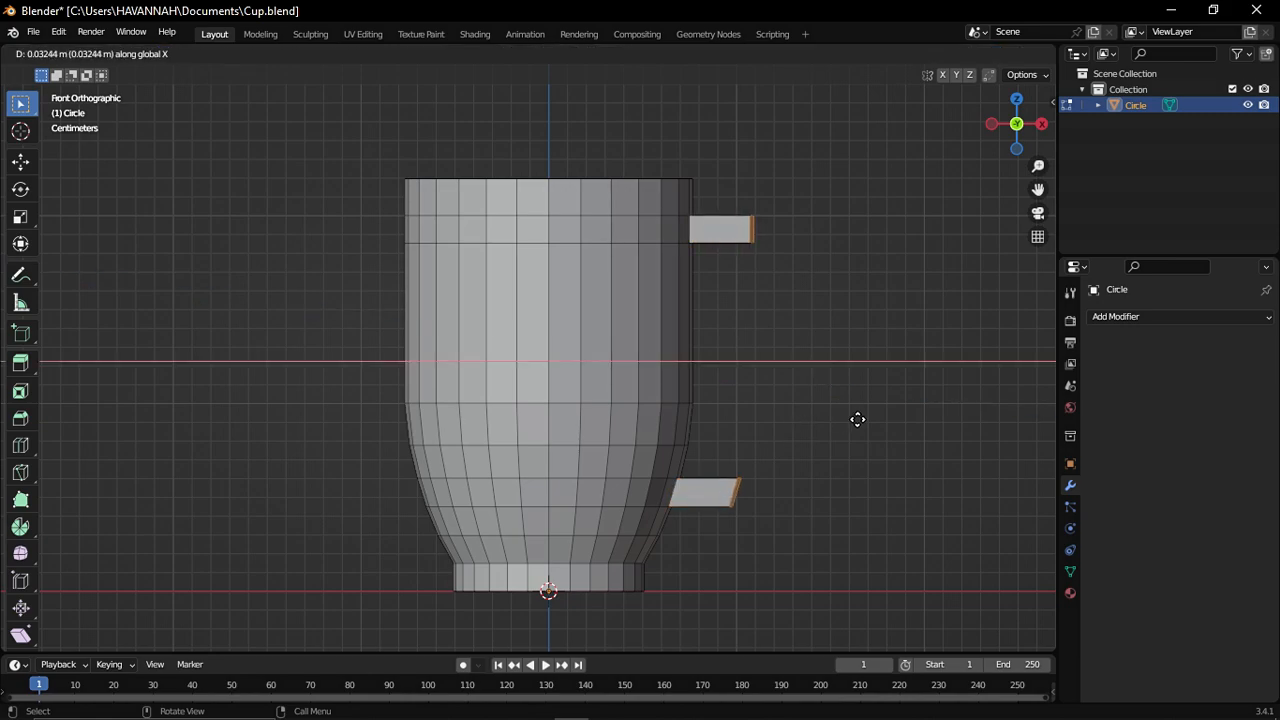
pyautogui.click(865, 419)
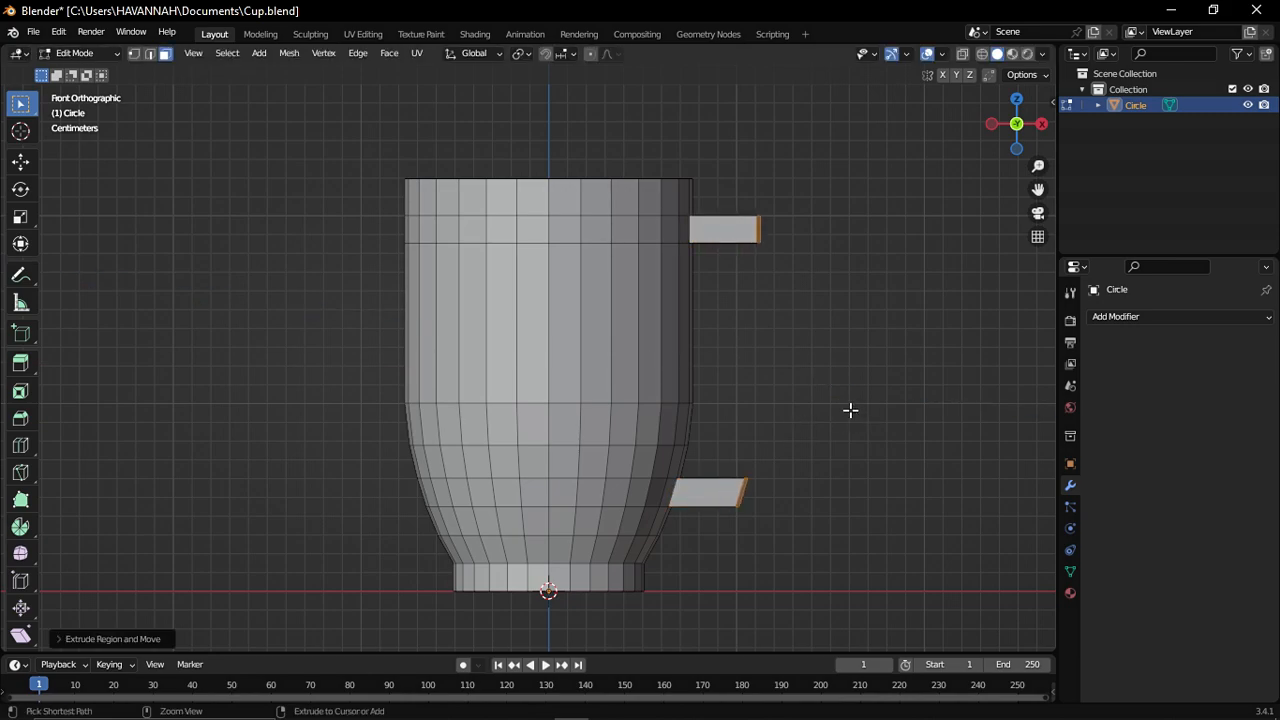
pyautogui.hotkey('ctrl', 'z')
# - Slide the lower edge loop of the upper handle band closer to the loop above it to narrow the band
pyautogui.press('KP_3')
pyautogui.scroll(2, 650, 361)
pyautogui.keyDown('alt'); pyautogui.click(562, 239); pyautogui.keyUp('alt')
pyautogui.press('2')
pyautogui.keyDown('alt'); pyautogui.click(562, 238); pyautogui.keyUp('alt')
pyautogui.press('g')
pyautogui.press('g')
pyautogui.click(663, 183)
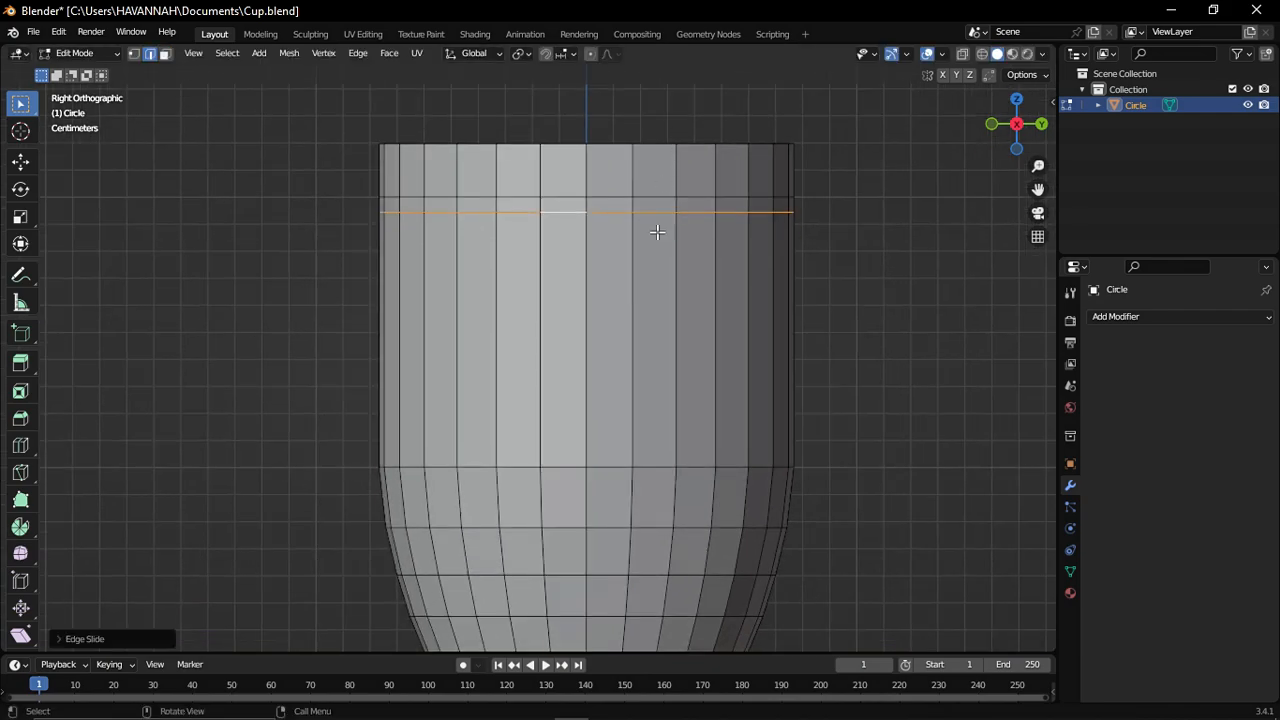
# - Add a horizontal loop cut on the lower curved wall to form a narrow band for the handle's lower attachment
pyautogui.keyDown('shift'); pyautogui.scroll(-4, 575, 464); pyautogui.keyUp('shift')
pyautogui.hotkey('ctrl', 'r')
pyautogui.click(539, 478)
pyautogui.rightClick(539, 478)
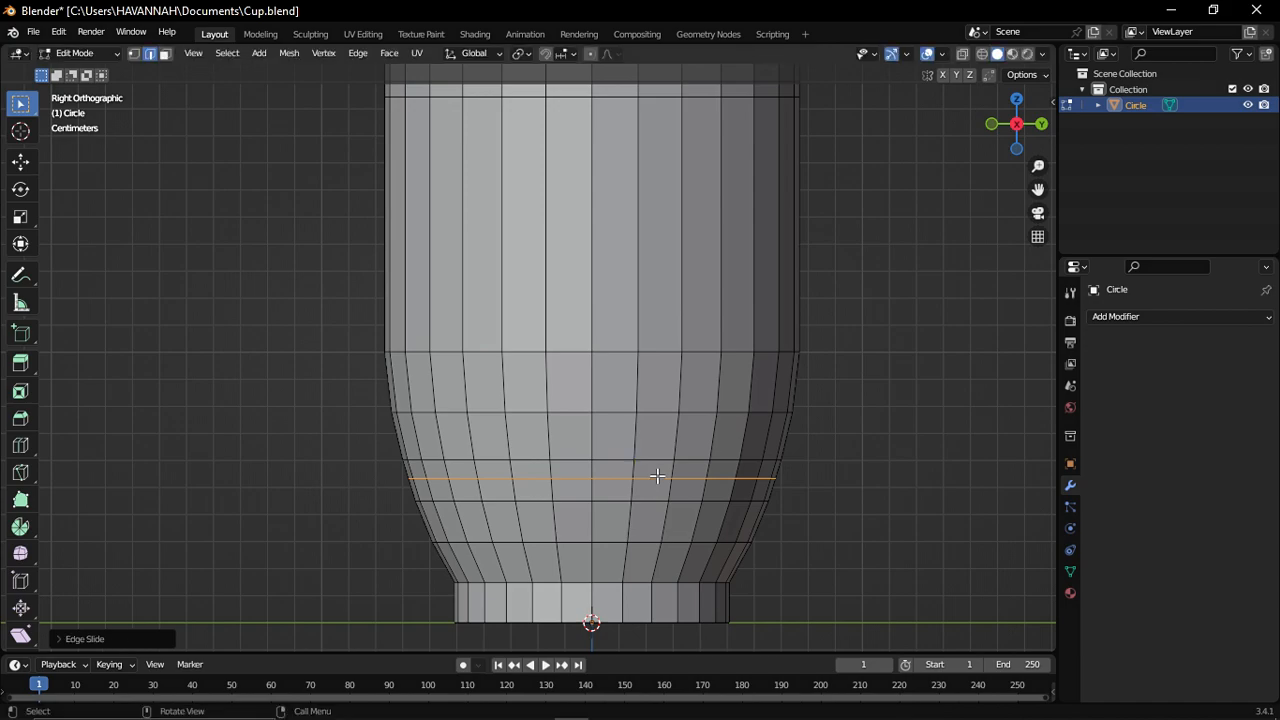
# - Extrude the paired center faces of the upper and lower narrow bands outward along X as handle stubs
pyautogui.scroll(-1, 738, 386)
pyautogui.keyDown('shift'); pyautogui.moveTo(738, 386); pyautogui.dragTo(734, 436, button='middle'); pyautogui.keyUp('shift')
pyautogui.press('3')
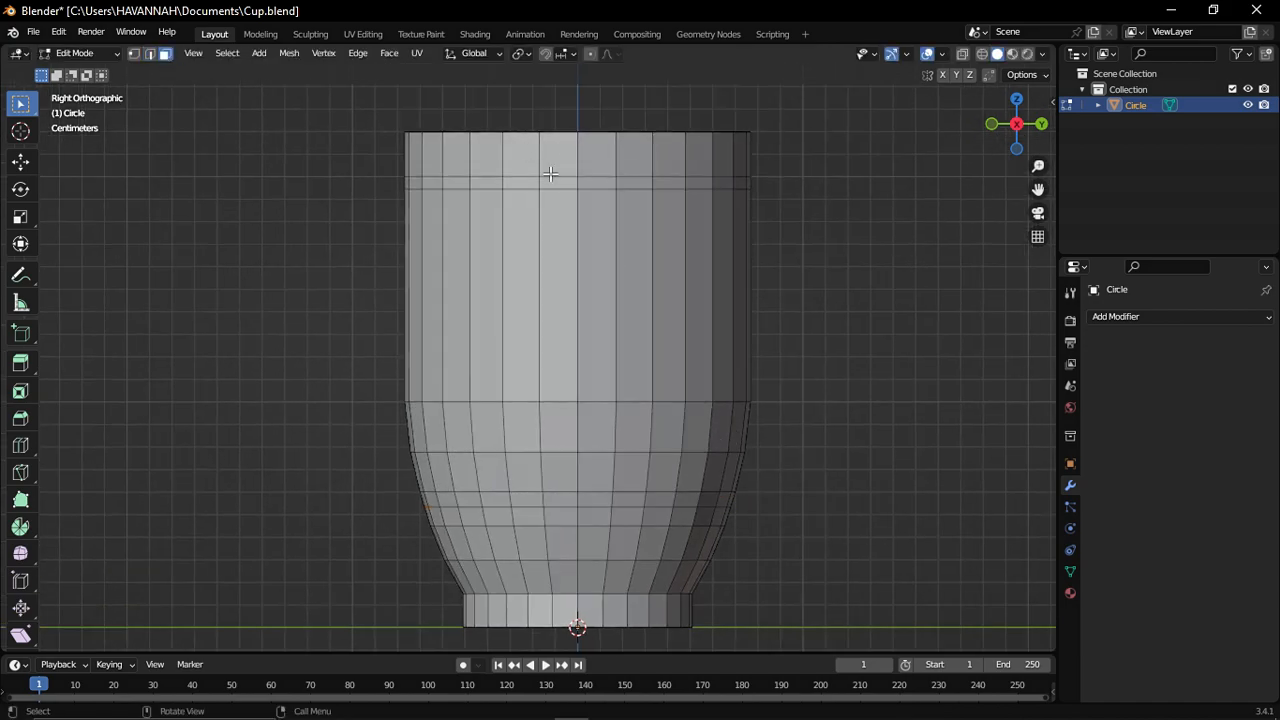
pyautogui.press('KP_1')
pyautogui.press('e')
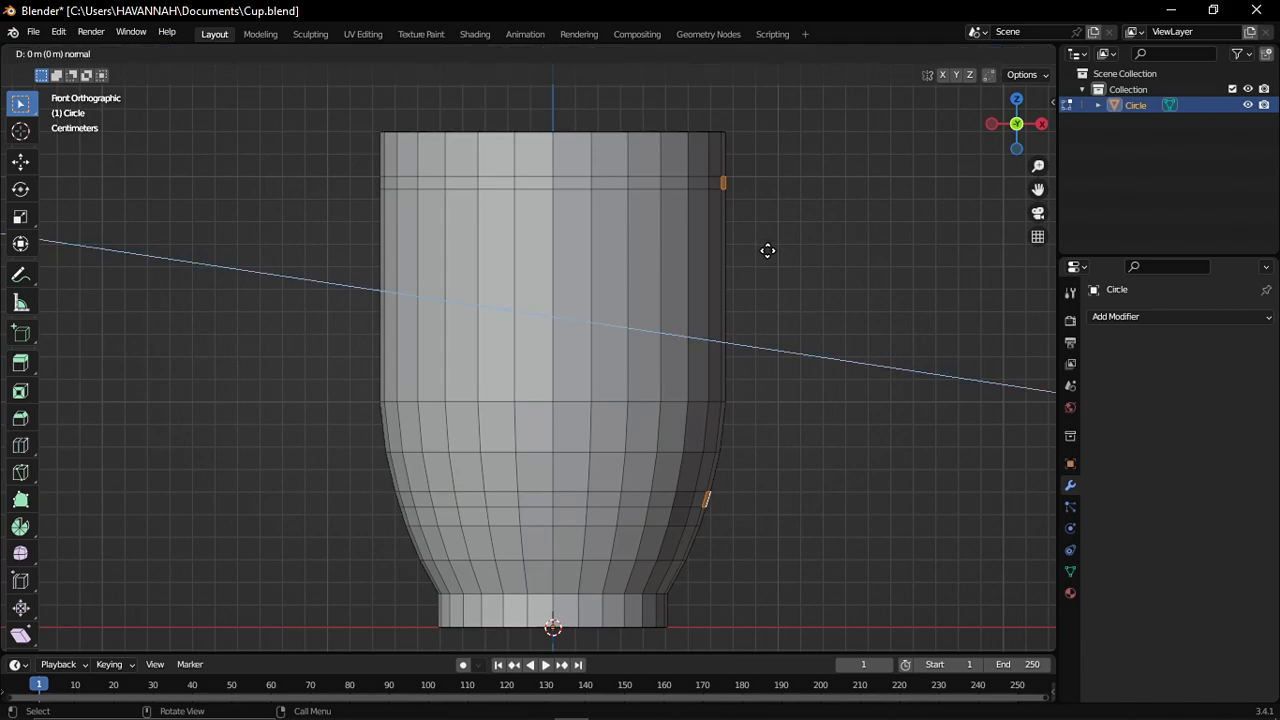
pyautogui.press('x')
pyautogui.click(845, 243)
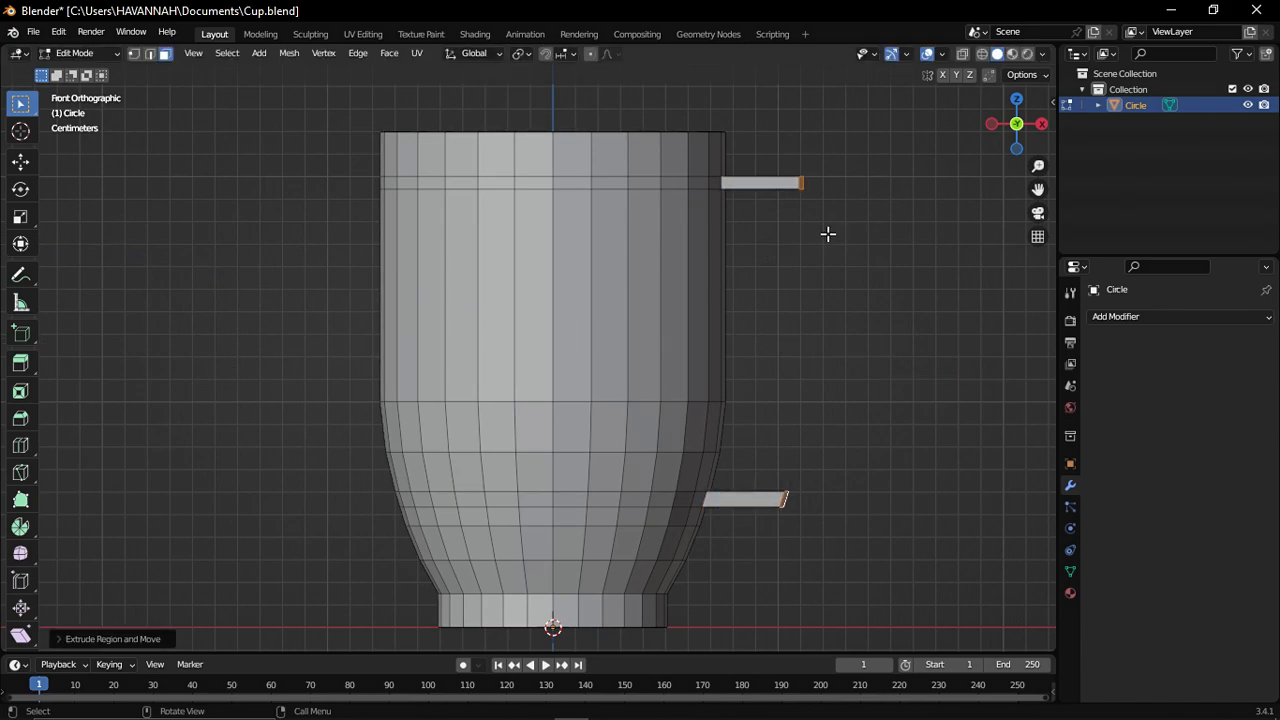
# - Turn on X-ray and move the end faces of both handle stubs slightly back toward the cup along X
pyautogui.click(962, 54)
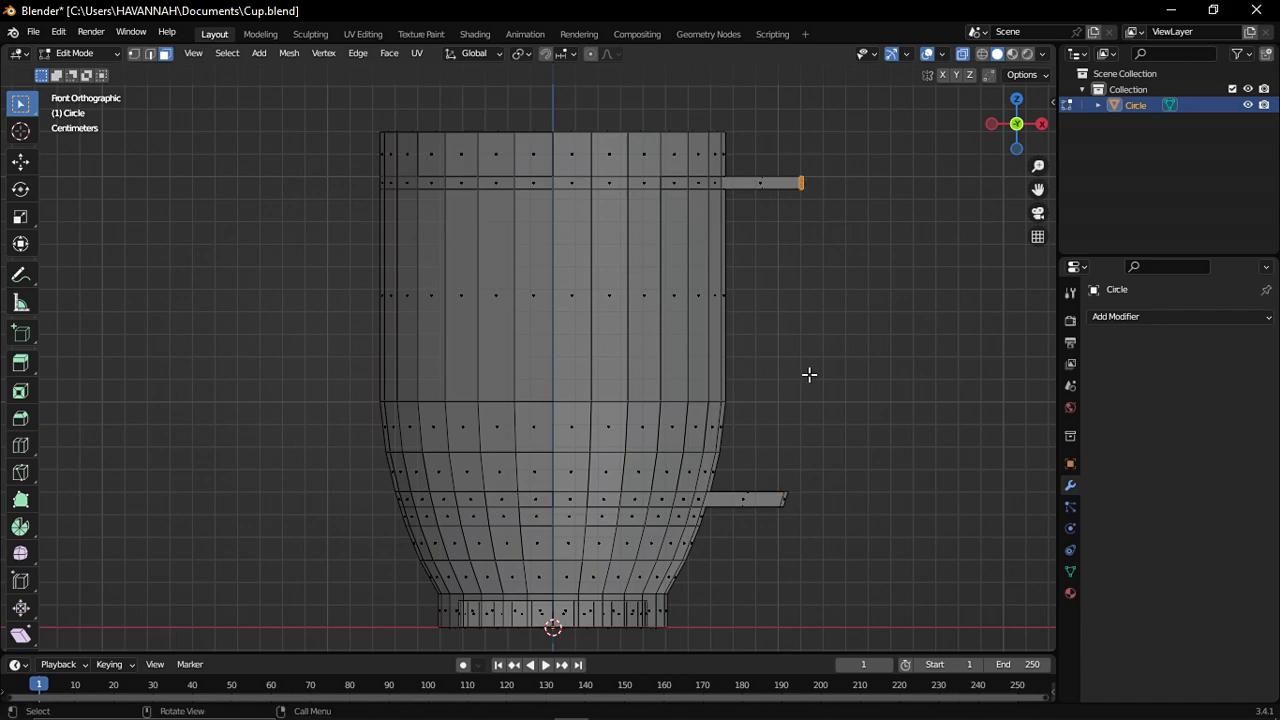
pyautogui.press('g')
pyautogui.press('x')
pyautogui.click(839, 363)
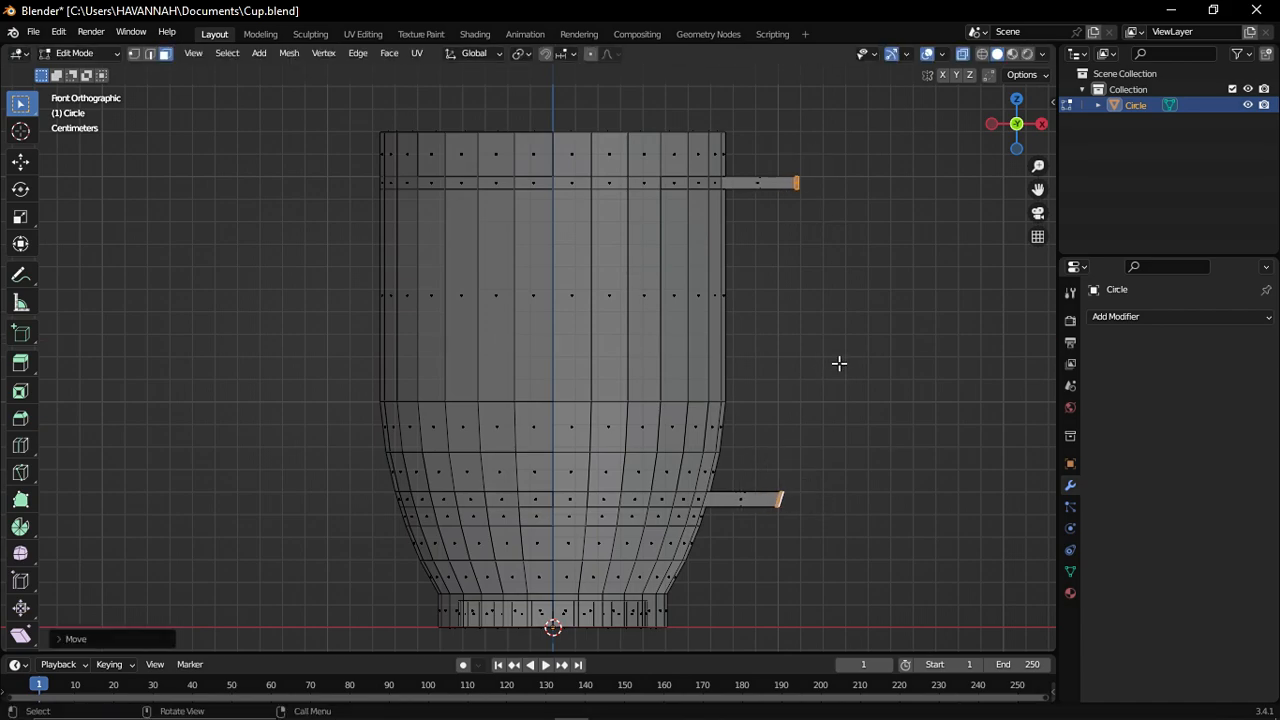
# - Extrude a short segment from the upper handle stub's end and rotate its end face to begin the bend
pyautogui.press('e')
pyautogui.click(849, 226)
pyautogui.press('r')
pyautogui.click(831, 244)
# - Extrude a second segment of the upper handle bend, adjust it along Z and rotate it further downward
pyautogui.press('e')
pyautogui.click(869, 254)
pyautogui.press('g')
pyautogui.press('z')
pyautogui.click(869, 260)
pyautogui.press('r')
pyautogui.click(851, 270)
# - Extrude a third bend segment, adjust it along Z and X, and rotate its end face to point downward
pyautogui.press('e')
pyautogui.click(862, 278)
pyautogui.press('g')
pyautogui.press('z')
pyautogui.click(863, 277)
pyautogui.press('g')
pyautogui.press('x')
pyautogui.click(858, 276)
pyautogui.press('r')
pyautogui.click(859, 296)
# - Extrude the handle's long grip down toward the lower stub, adjust its end along X and rotate it to suit
pyautogui.press('e')
pyautogui.click(815, 500)
pyautogui.press('g')
pyautogui.press('x')
pyautogui.click(883, 421)
pyautogui.press('r')
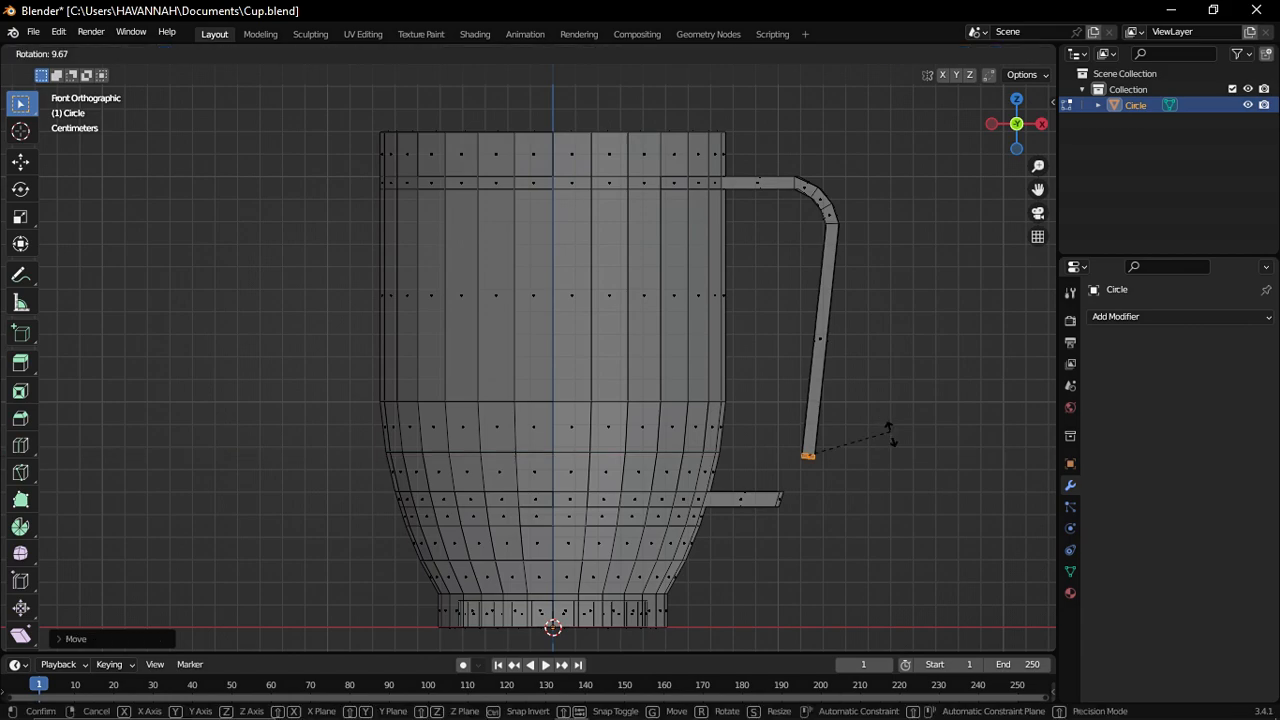
pyautogui.click(886, 420)
# - Extrude a short segment from the lower handle stub's end and rotate its end face upward
pyautogui.keyDown('shift'); pyautogui.moveTo(800, 543); pyautogui.dragTo(730, 476, button='middle'); pyautogui.keyUp('shift')
pyautogui.press('e')
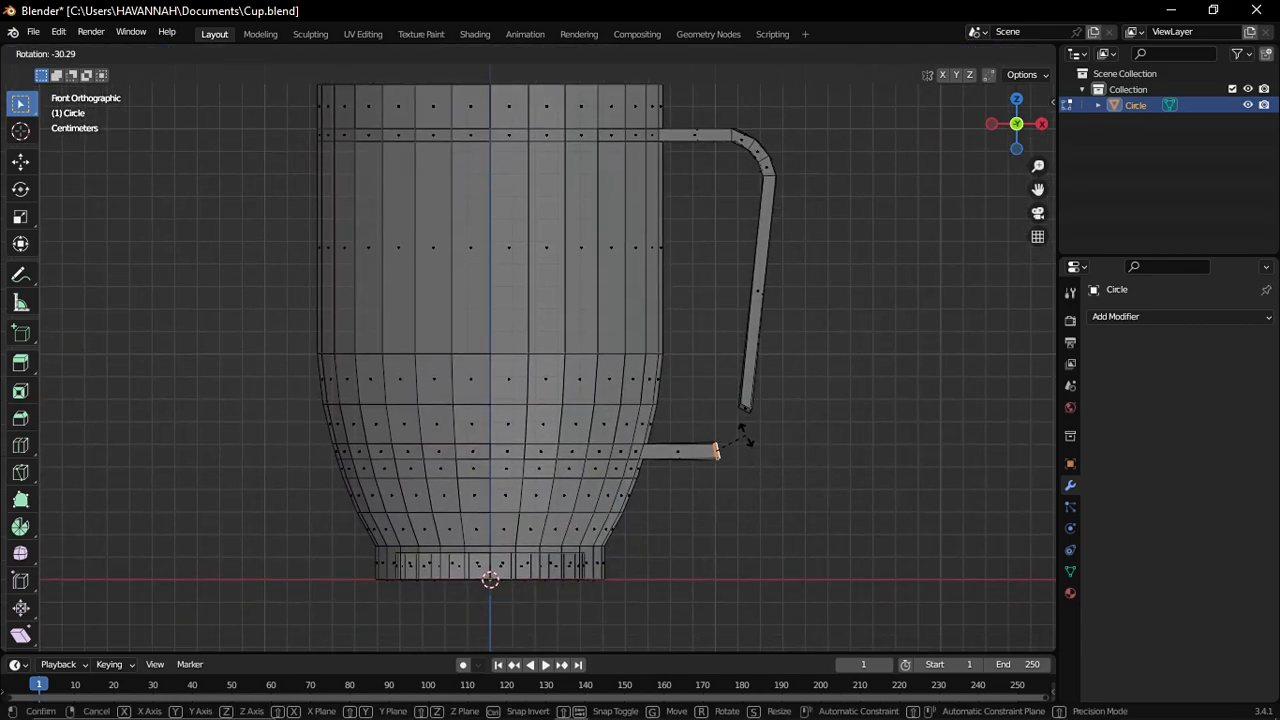
pyautogui.click(756, 430)
pyautogui.press('r')
pyautogui.click(753, 391)
# - Extrude a second bend segment on the lower handle stub, adjust it along X and rotate it toward the grip
pyautogui.press('e')
pyautogui.click(762, 392)
pyautogui.press('g')
pyautogui.press('x')
pyautogui.click(768, 388)
pyautogui.press('r')
pyautogui.click(750, 380)
# - Turn off X-ray and move the handle's center edge in side view to straighten the grip's V-shaped lower end
pyautogui.keyDown('shift'); pyautogui.moveTo(876, 564); pyautogui.dragTo(560, 380, button='middle'); pyautogui.keyUp('shift')
pyautogui.scroll(4, 828, 534)
pyautogui.press('KP_3')
pyautogui.click(963, 55)
pyautogui.scroll(-5, 714, 480)
pyautogui.scroll(2, 668, 381)
pyautogui.press('2')
pyautogui.press('KP_3')
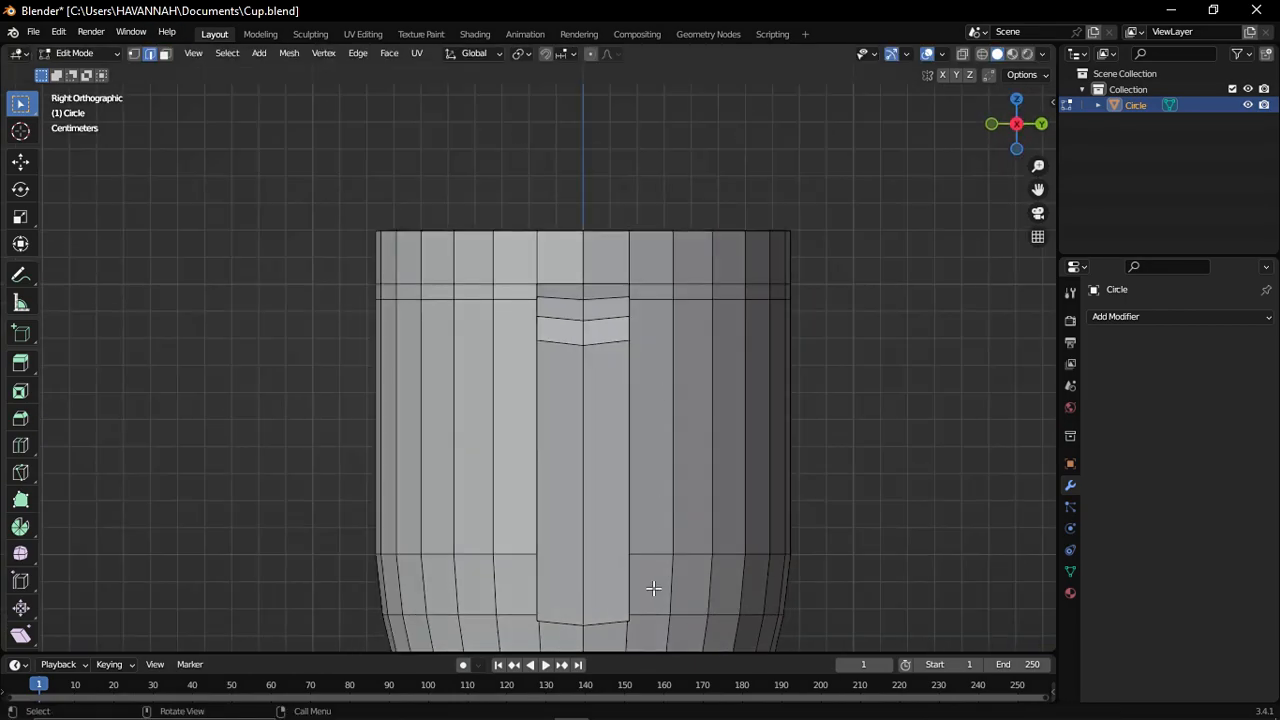
pyautogui.scroll(3, 513, 352)
pyautogui.press('g')
pyautogui.click(594, 323)
# - Move the selected edge of the lower handle stub along Z to level its peaked profile
pyautogui.moveTo(594, 323); pyautogui.dragTo(685, 513, button='middle')
pyautogui.scroll(-5, 700, 490)
pyautogui.click(714, 466)
pyautogui.press('KP_3')
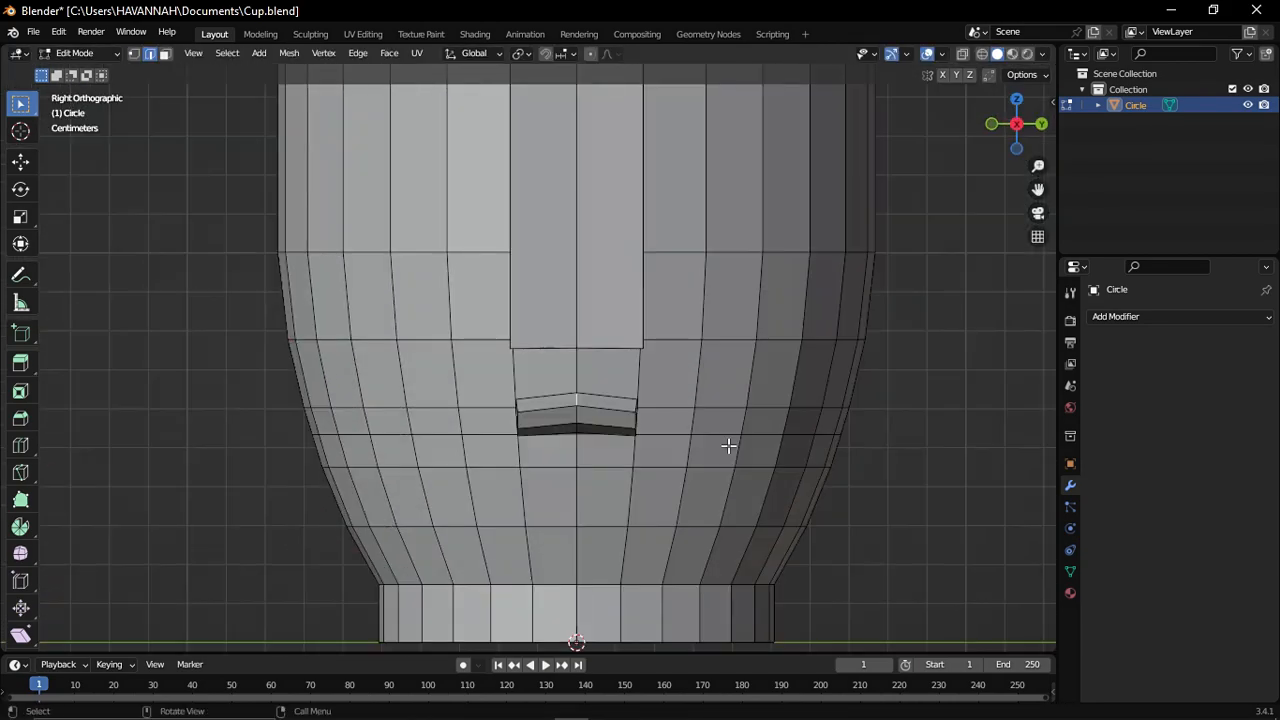
pyautogui.press('g')
pyautogui.press('z')
pyautogui.click(732, 451)
# - Select the connected faces of the lower handle stub and hide them to expose the grip's lower end
pyautogui.scroll(3, 726, 451)
pyautogui.moveTo(726, 451); pyautogui.dragTo(829, 506, button='middle')
pyautogui.click(166, 54)
pyautogui.click(738, 460)
pyautogui.keyDown('shift'); pyautogui.click(744, 438); pyautogui.keyUp('shift')
pyautogui.keyDown('shift'); pyautogui.click(774, 366); pyautogui.keyUp('shift')
pyautogui.keyDown('shift'); pyautogui.click(777, 342); pyautogui.keyUp('shift')
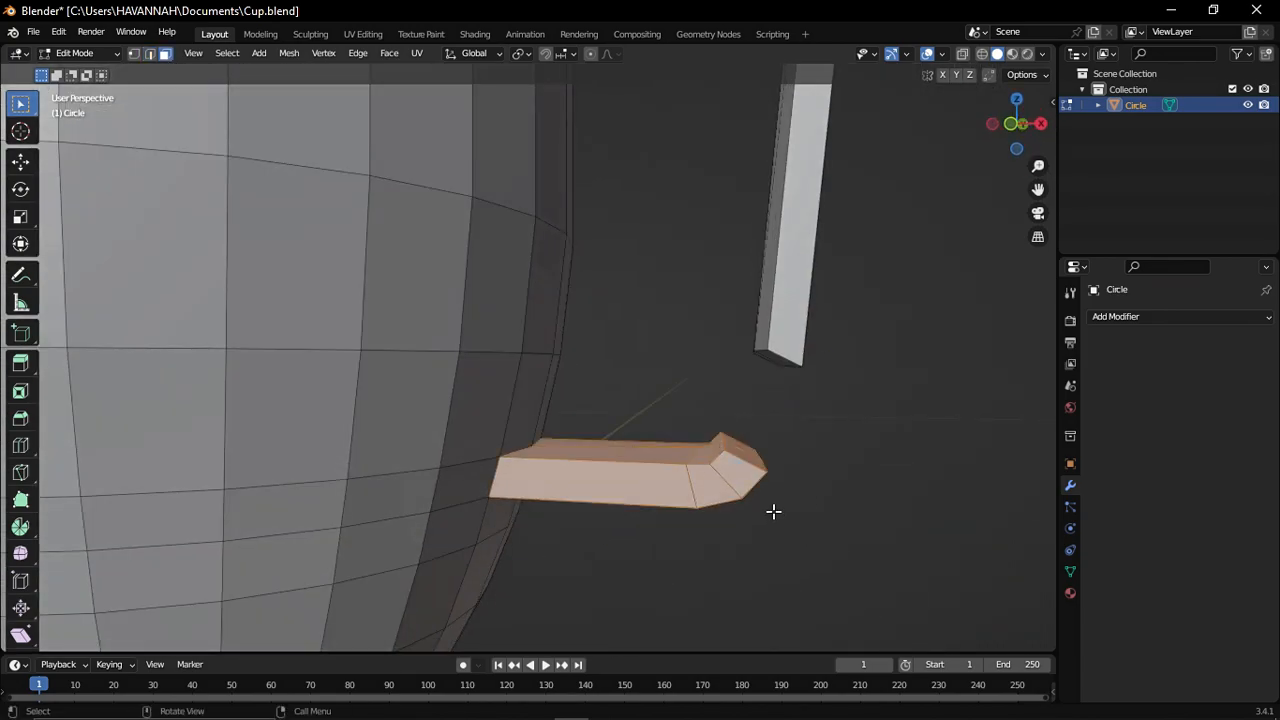
pyautogui.press('h')
pyautogui.moveTo(790, 550); pyautogui.dragTo(610, 270, button='middle')
# - In bottom view, move the center edge of the grip's lower end along X toward the line of its outer edges
pyautogui.click(586, 389)
pyautogui.moveTo(586, 389); pyautogui.dragTo(886, 134, button='middle')
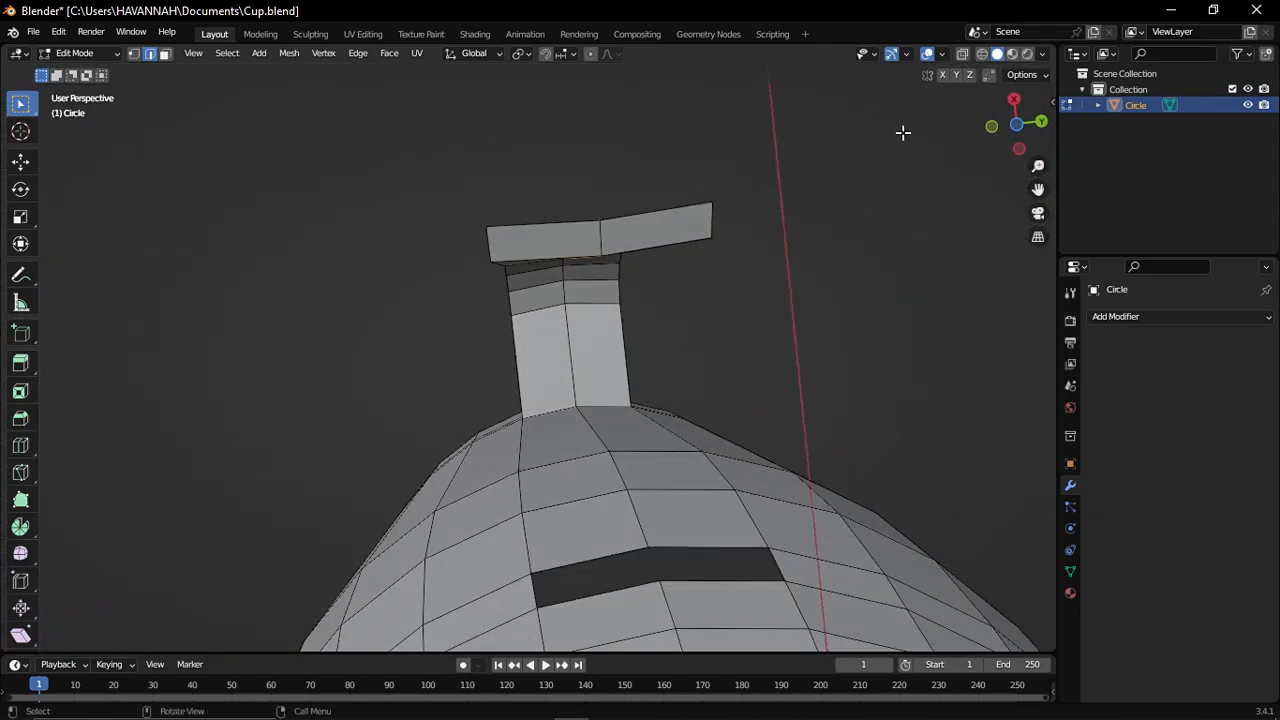
pyautogui.click(1016, 123)
pyautogui.scroll(3, 800, 317)
pyautogui.click(1016, 124)
pyautogui.press('g')
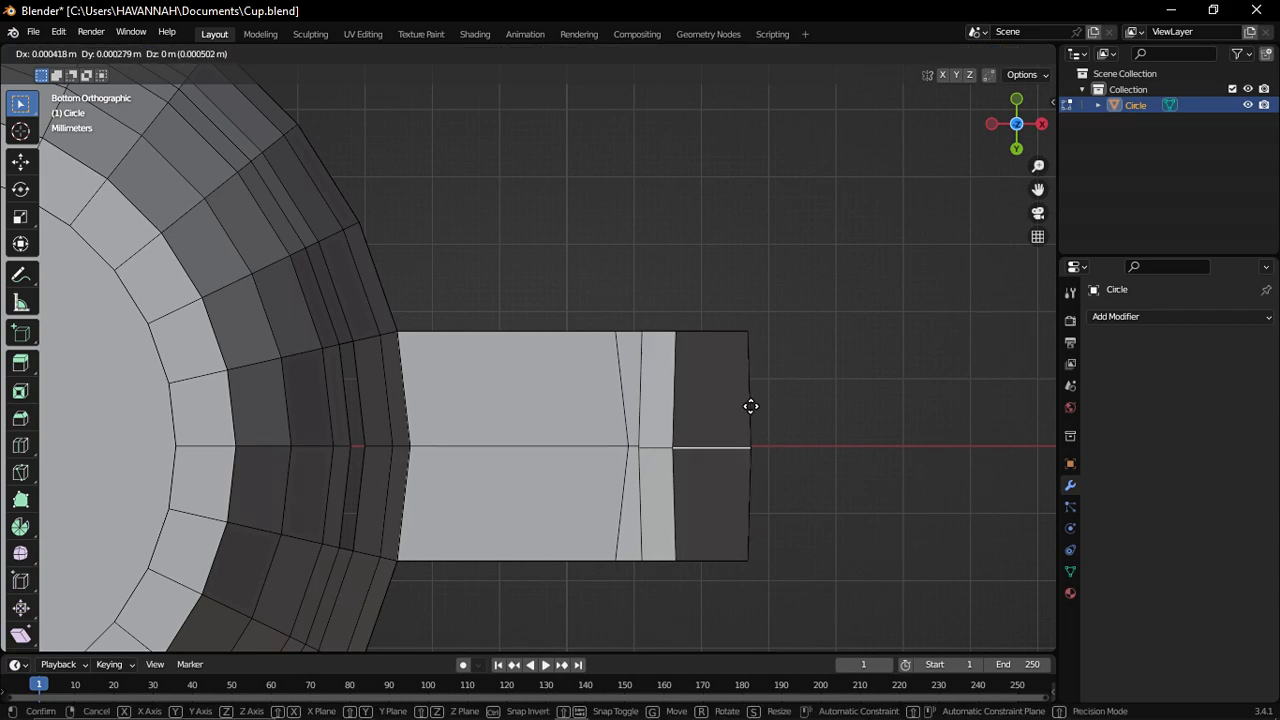
pyautogui.rightClick(743, 408)
pyautogui.press('g')
pyautogui.press('x')
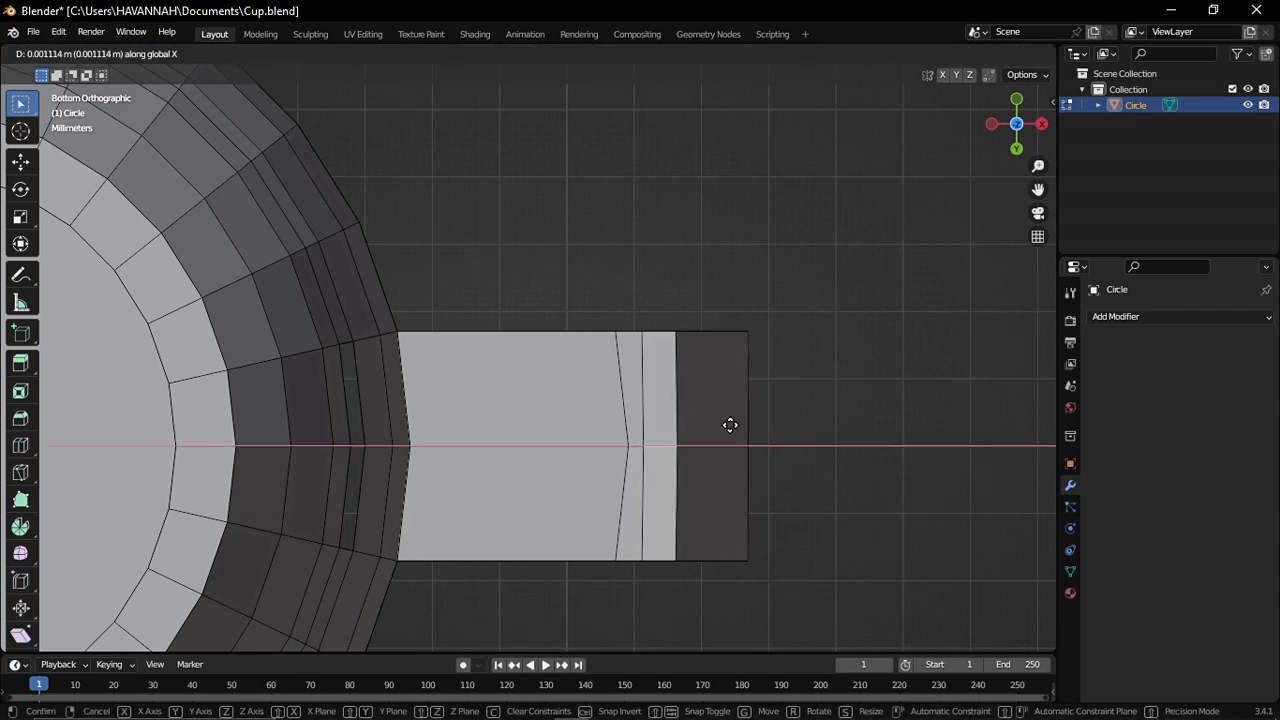
pyautogui.click(731, 425)
# - Scale the grip end's center edge along X and fine-tune its X position to flatten the grip's front and back
pyautogui.press('s')
pyautogui.click(750, 422)
pyautogui.press('g')
pyautogui.press('x')
pyautogui.click(749, 423)
pyautogui.press('s')
pyautogui.press('x')
pyautogui.click(750, 423)
pyautogui.press('g')
pyautogui.press('x')
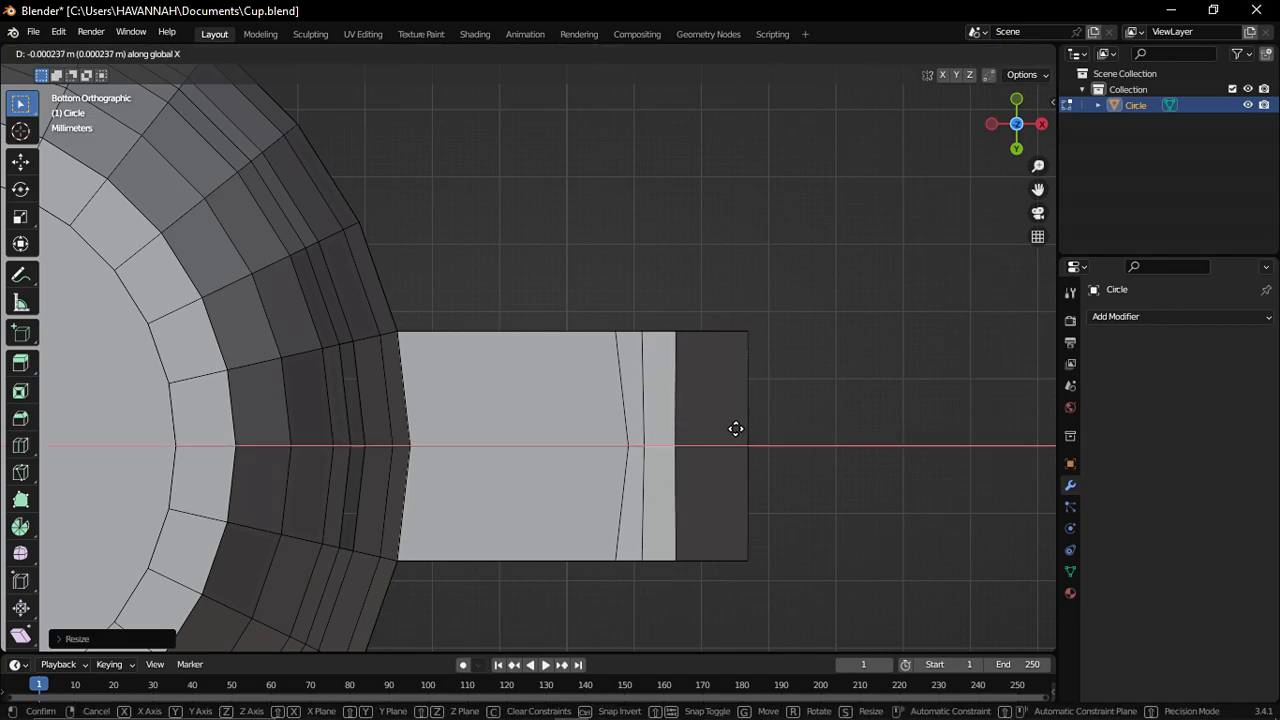
pyautogui.click(732, 431)
# - Unhide the lower handle stub and move the center edge of its end face along X to straighten it
pyautogui.moveTo(732, 431); pyautogui.dragTo(603, 508, button='middle')
pyautogui.scroll(-5, 703, 540)
pyautogui.hotkey('alt', 'h')
pyautogui.scroll(4, 531, 553)
pyautogui.click(525, 527)
pyautogui.keyDown('alt'); pyautogui.moveTo(603, 508); pyautogui.dragTo(560, 494); pyautogui.keyUp('alt')
pyautogui.press('g')
pyautogui.press('x')
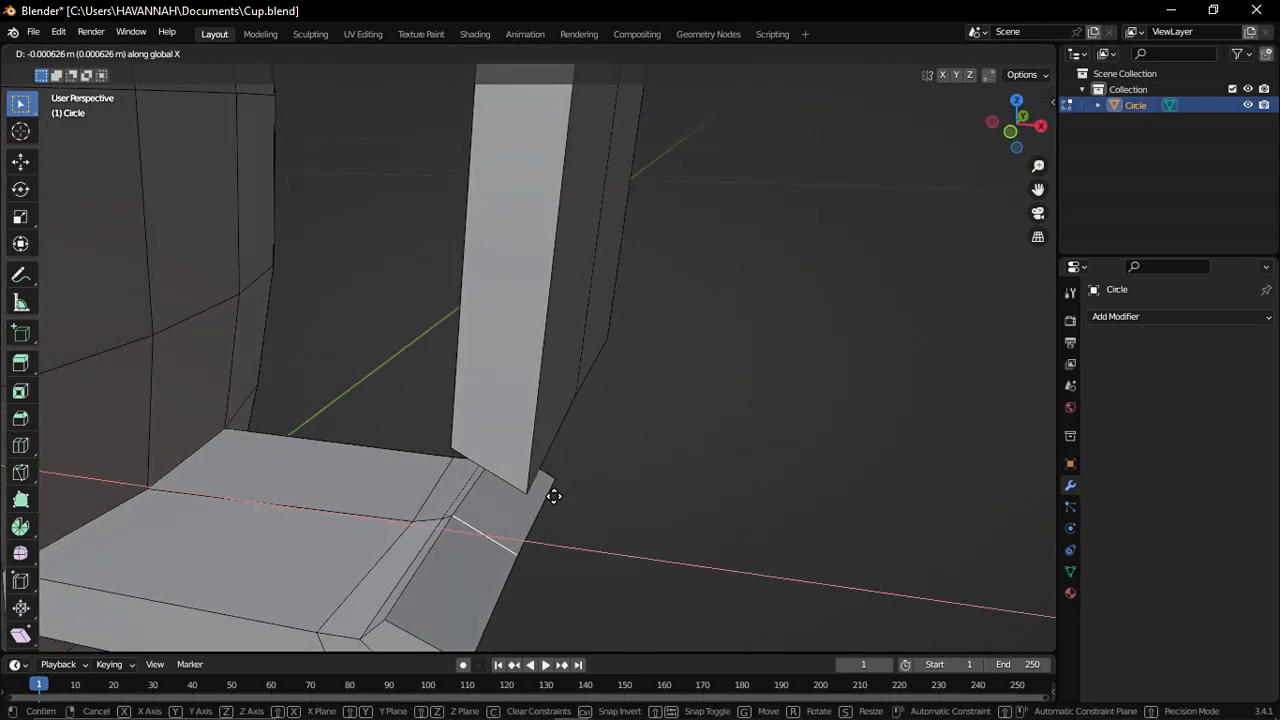
pyautogui.click(575, 496)
# - Select the end faces of the lower stub and the grip's lower end and delete them
pyautogui.scroll(-4, 570, 480)
pyautogui.click(165, 54)
pyautogui.moveTo(470, 370); pyautogui.dragTo(509, 483, button='middle')
pyautogui.click(513, 440)
pyautogui.keyDown('shift'); pyautogui.click(503, 429); pyautogui.keyUp('shift')
pyautogui.moveTo(540, 400); pyautogui.dragTo(674, 266, button='middle')
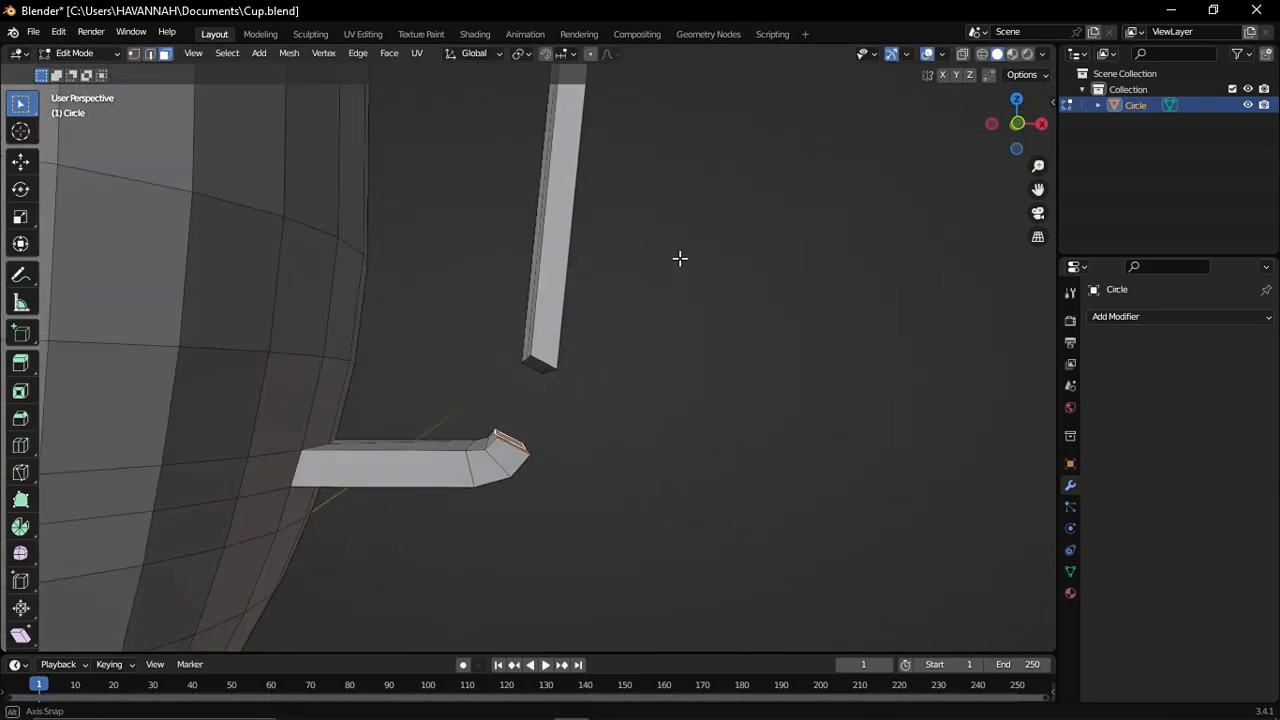
pyautogui.keyDown('shift'); pyautogui.click(537, 371); pyautogui.keyUp('shift')
pyautogui.keyDown('shift'); pyautogui.click(543, 347); pyautogui.keyUp('shift')
pyautogui.press('x')
pyautogui.click(532, 362)
# - Connect the open ends of the lower stub and the grip with the LoopTools Bridge operation
pyautogui.moveTo(532, 362); pyautogui.dragTo(462, 335, button='middle')
pyautogui.click(150, 54)
pyautogui.moveTo(510, 300); pyautogui.dragTo(580, 366, button='middle')
pyautogui.rightClick(580, 366)
pyautogui.moveTo(592, 178)
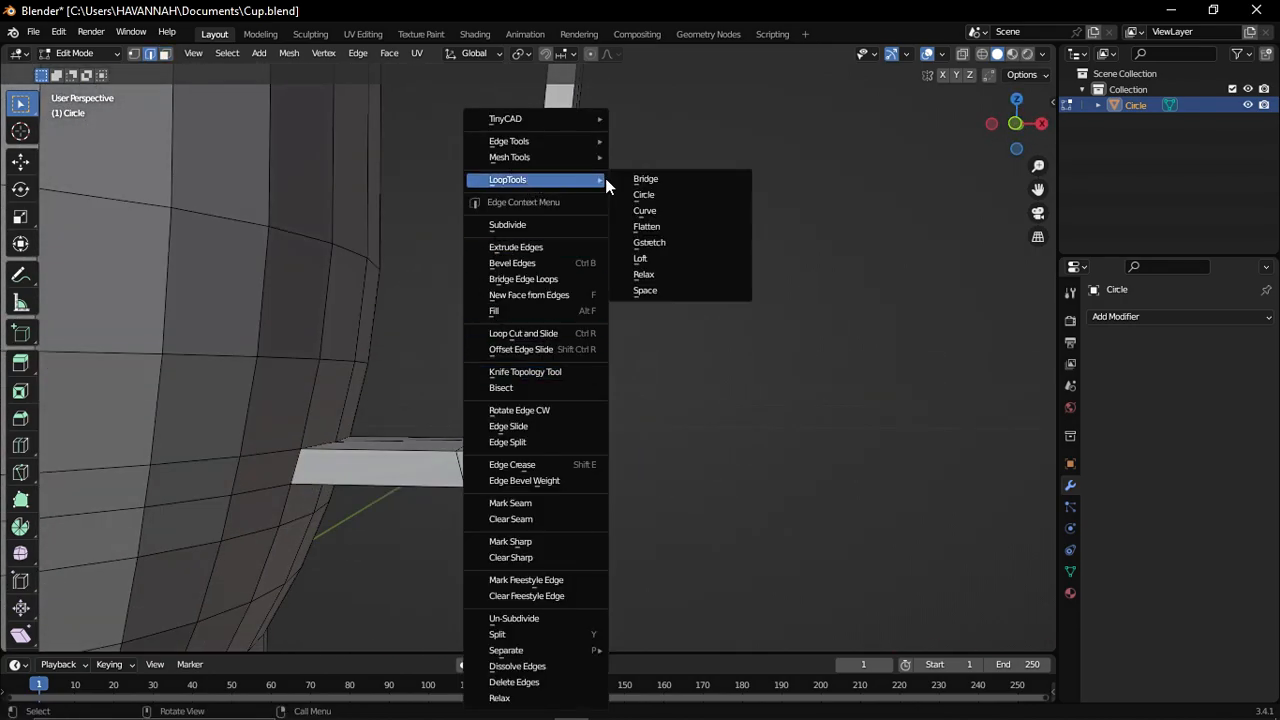
pyautogui.click(650, 181)
# - Slide the center vertices on the inner side of the lower handle bend along their edges
pyautogui.moveTo(650, 220); pyautogui.dragTo(664, 302, button='middle')
pyautogui.moveTo(551, 377); pyautogui.dragTo(492, 467, button='middle')
pyautogui.scroll(3, 537, 357)
pyautogui.press('1')
pyautogui.click(490, 457)
pyautogui.press('g')
pyautogui.press('g')
pyautogui.click(532, 440)
pyautogui.click(514, 450)
pyautogui.press('g')
pyautogui.press('g')
pyautogui.click(567, 436)
# - Slide the center vertex at the bridge's upper end and adjust the lower bend's center vertex along Z and X
pyautogui.click(574, 327)
pyautogui.press('g')
pyautogui.press('g')
pyautogui.click(607, 350)
pyautogui.press('g')
pyautogui.press('z')
pyautogui.click(524, 455)
pyautogui.press('g')
pyautogui.press('g')
pyautogui.rightClick(552, 446)
pyautogui.press('g')
pyautogui.press('x')
pyautogui.click(557, 446)
# - In front view with X-ray on, move the center vertices on the lower bend's inner side onto its side outline
pyautogui.moveTo(557, 446); pyautogui.dragTo(626, 364, button='middle')
pyautogui.press('KP_1')
pyautogui.scroll(6, 577, 474)
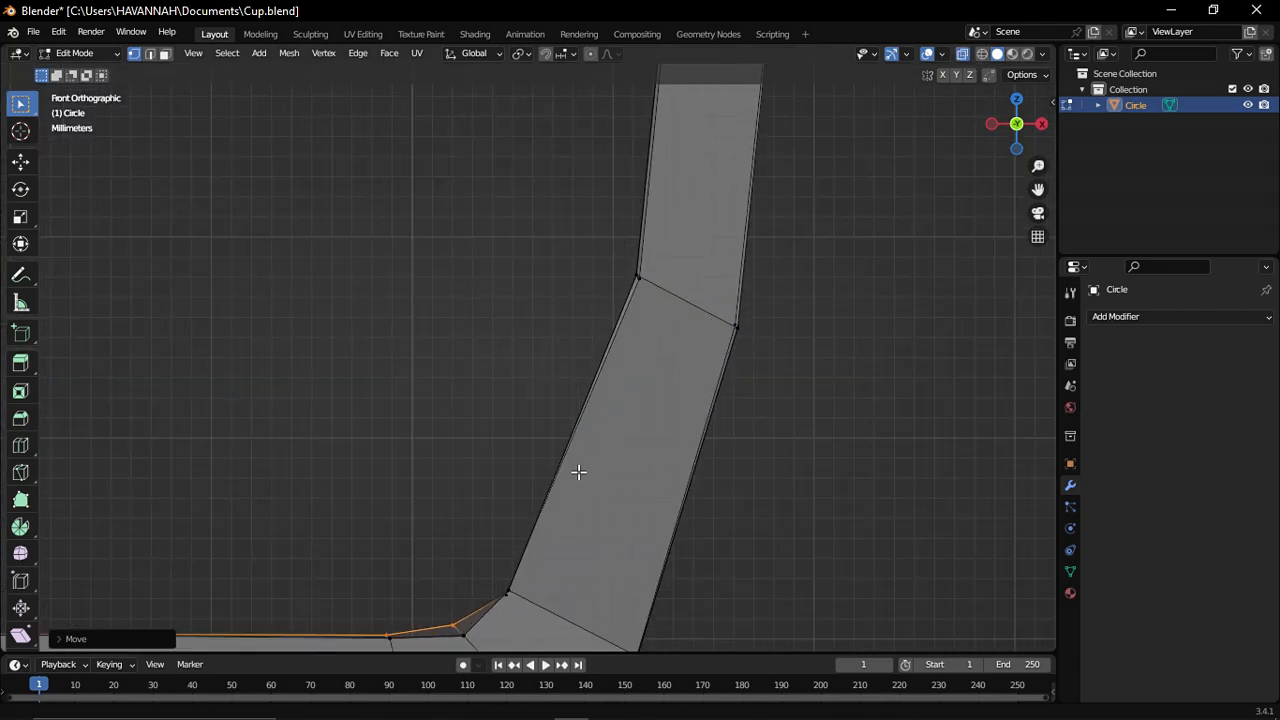
pyautogui.keyDown('shift'); pyautogui.moveTo(577, 474); pyautogui.dragTo(620, 157, button='middle'); pyautogui.keyUp('shift')
pyautogui.press('g')
pyautogui.click(561, 350)
pyautogui.click(413, 324)
pyautogui.press('g')
pyautogui.click(496, 321)
# - Move the center vertices on the lower bend's outer side close to the bend's side outline
pyautogui.press('g')
pyautogui.click(511, 454)
pyautogui.click(660, 406)
pyautogui.press('g')
pyautogui.click(641, 439)
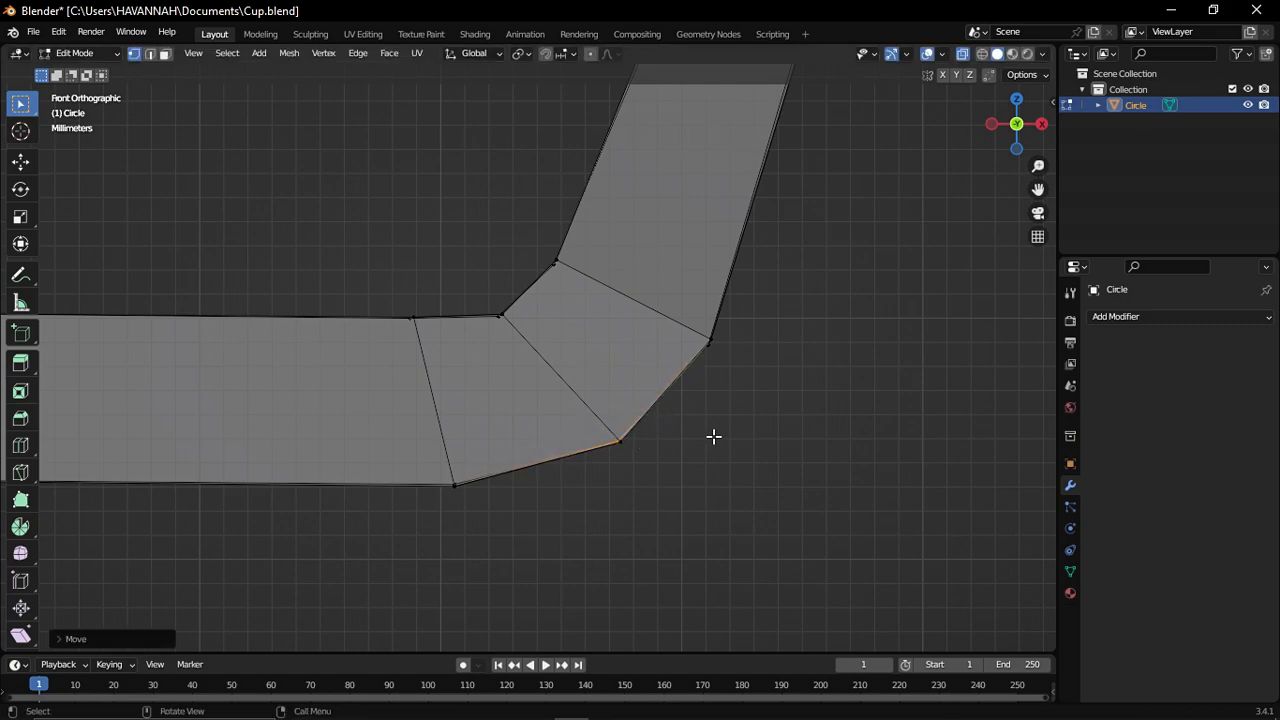
# - Fine-tune the inner center vertices of the lower bend so they coincide with the side corners in front view
pyautogui.scroll(8, 673, 335)
pyautogui.keyDown('shift'); pyautogui.moveTo(331, 304); pyautogui.dragTo(685, 376, button='middle'); pyautogui.keyUp('shift')
pyautogui.click(155, 373)
pyautogui.press('g')
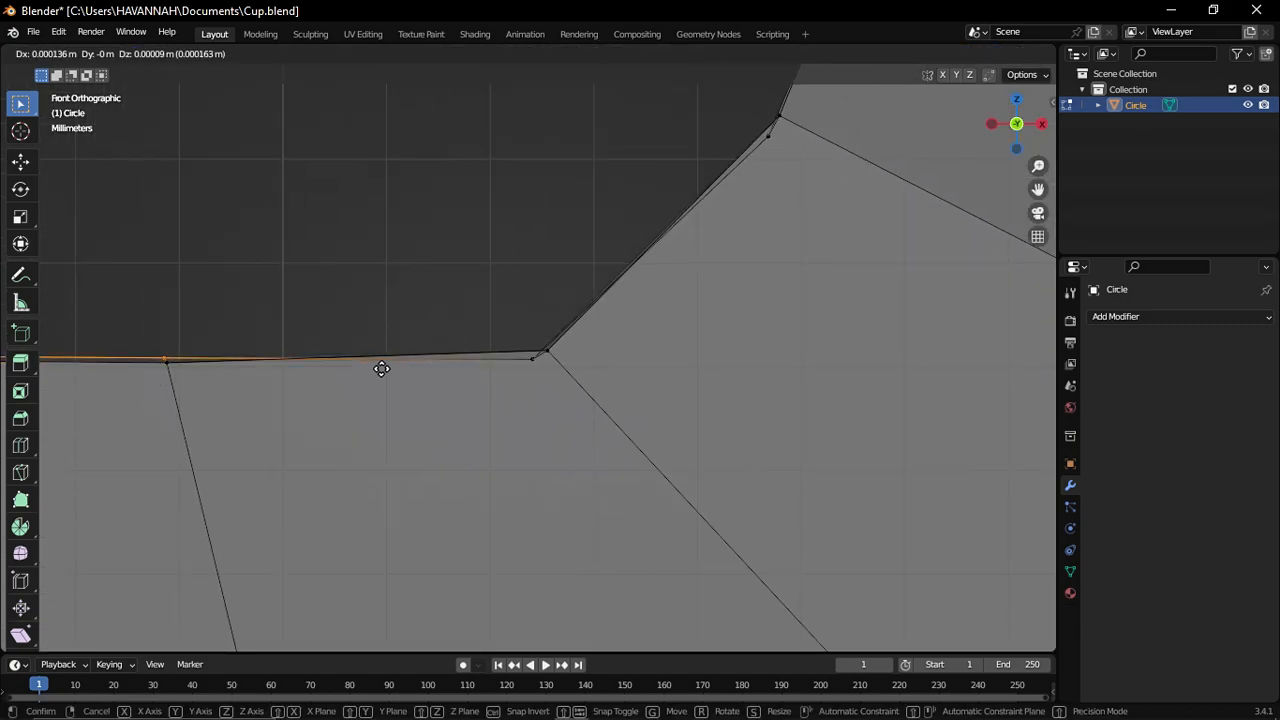
pyautogui.click(600, 355)
pyautogui.keyDown('shift'); pyautogui.moveTo(776, 163); pyautogui.dragTo(604, 313, button='middle'); pyautogui.keyUp('shift')
pyautogui.press('g')
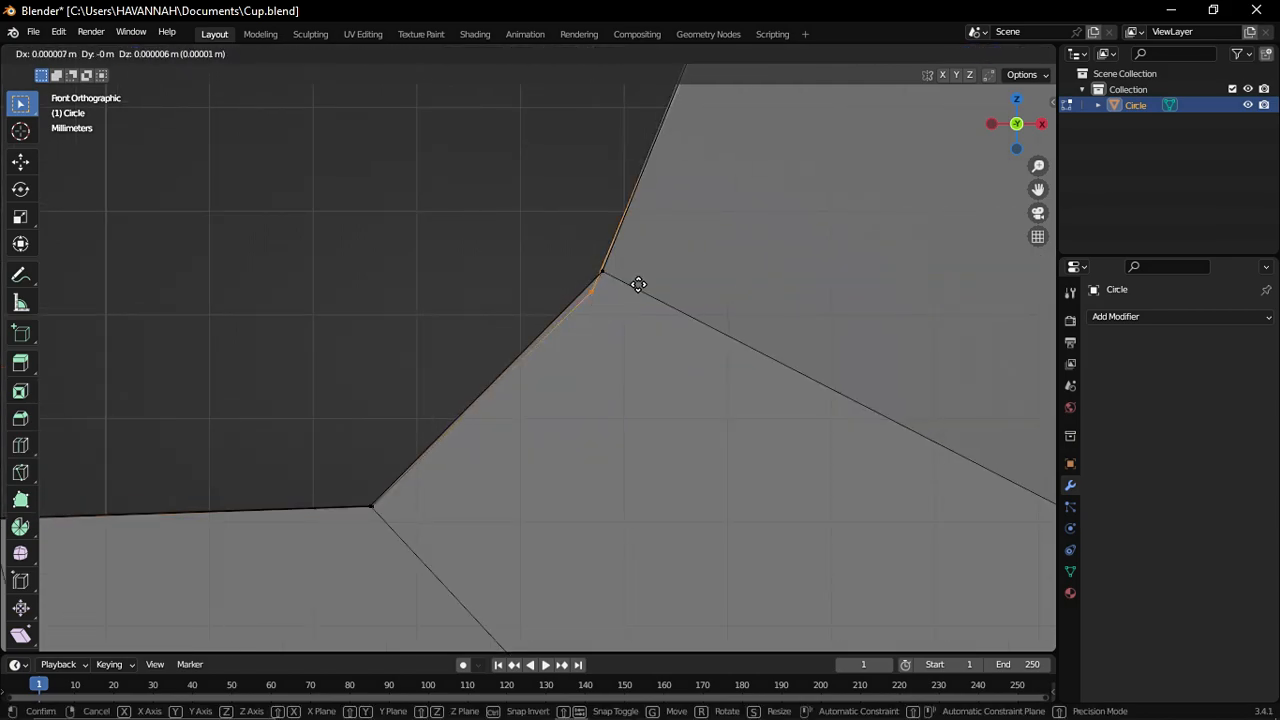
pyautogui.click(732, 95)
# - Move the center vertex at the lower bend's upper outer corner exactly onto the side corner
pyautogui.scroll(-5, 730, 200)
pyautogui.keyDown('shift'); pyautogui.moveTo(740, 400); pyautogui.dragTo(480, 410, button='middle'); pyautogui.keyUp('shift')
pyautogui.scroll(5, 686, 451)
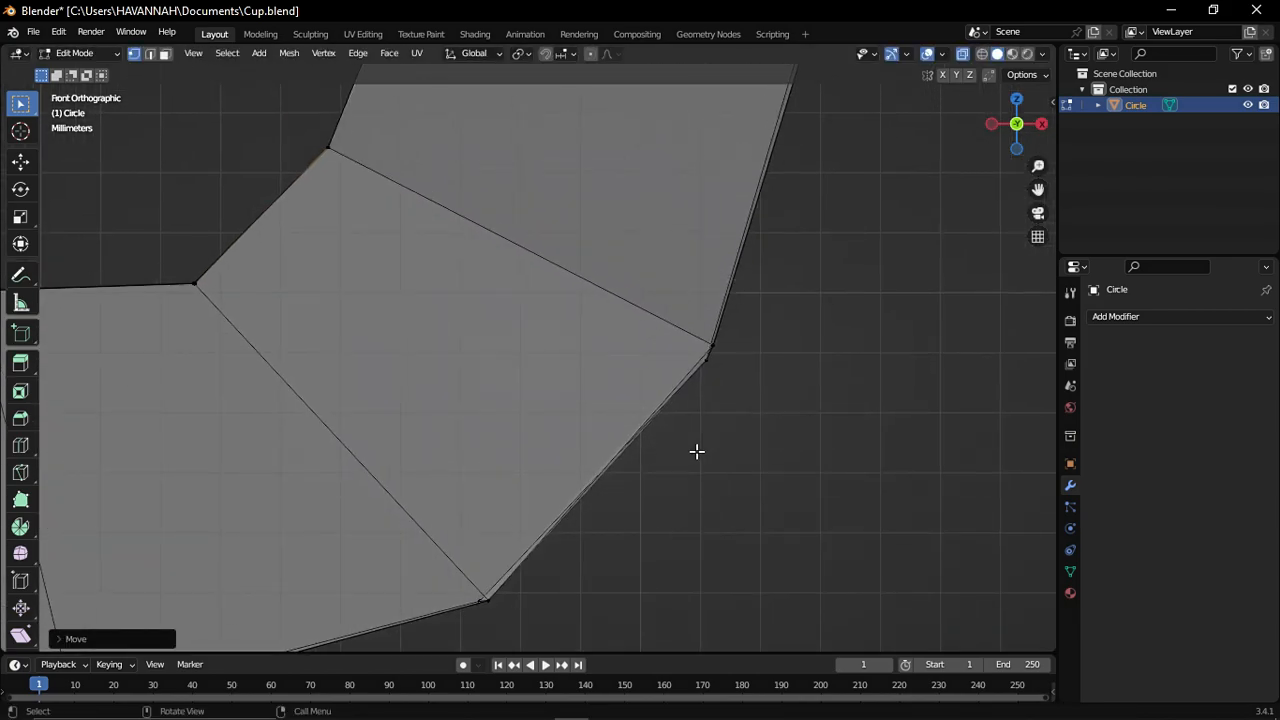
pyautogui.click(658, 376)
pyautogui.press('g')
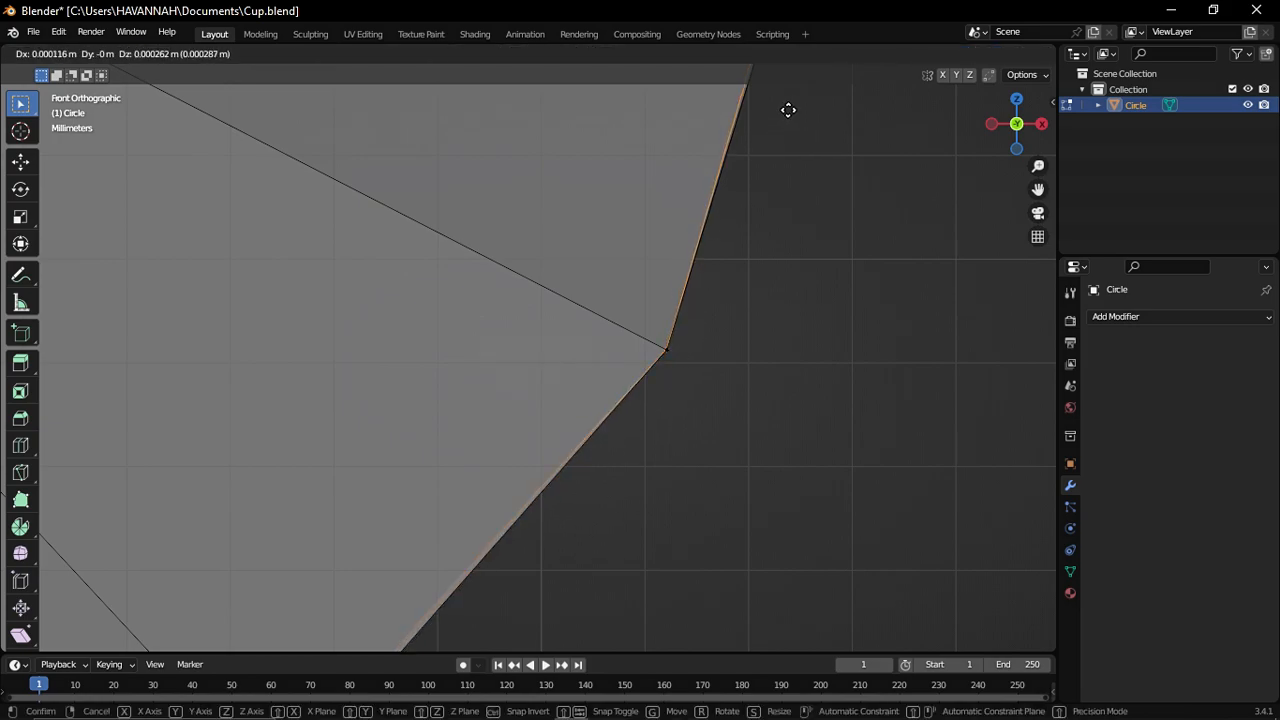
pyautogui.click(788, 110)
# - Align the center vertices at the lower bend's remaining two outer corners with their side corners
pyautogui.scroll(-2, 589, 457)
pyautogui.scroll(3, 669, 371)
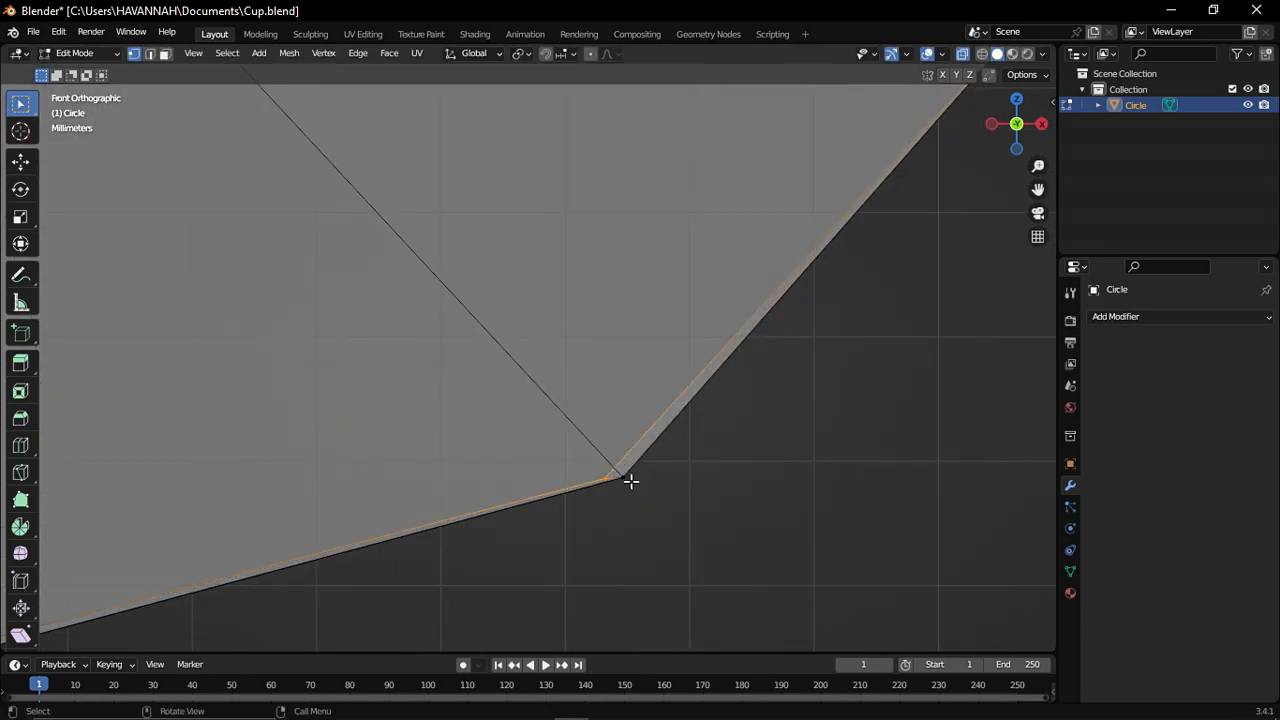
pyautogui.press('g')
pyautogui.click(837, 441)
pyautogui.scroll(-2, 431, 480)
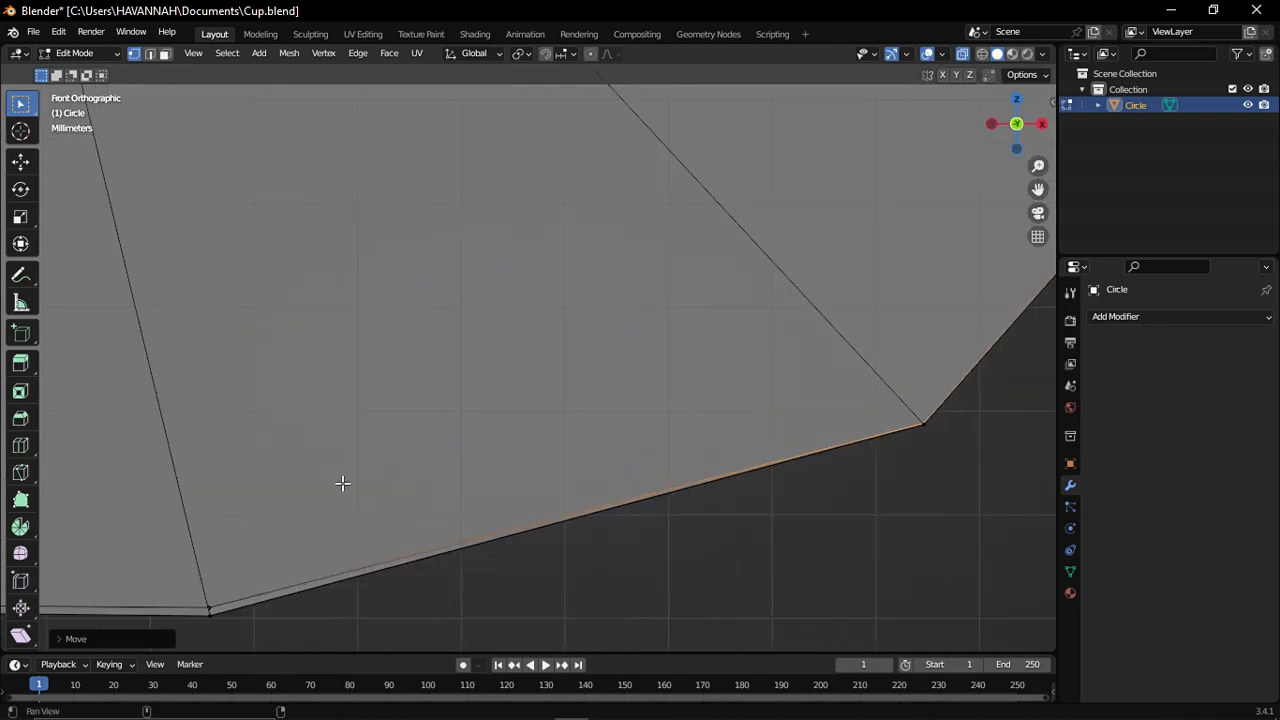
pyautogui.scroll(4, 571, 543)
pyautogui.press('g')
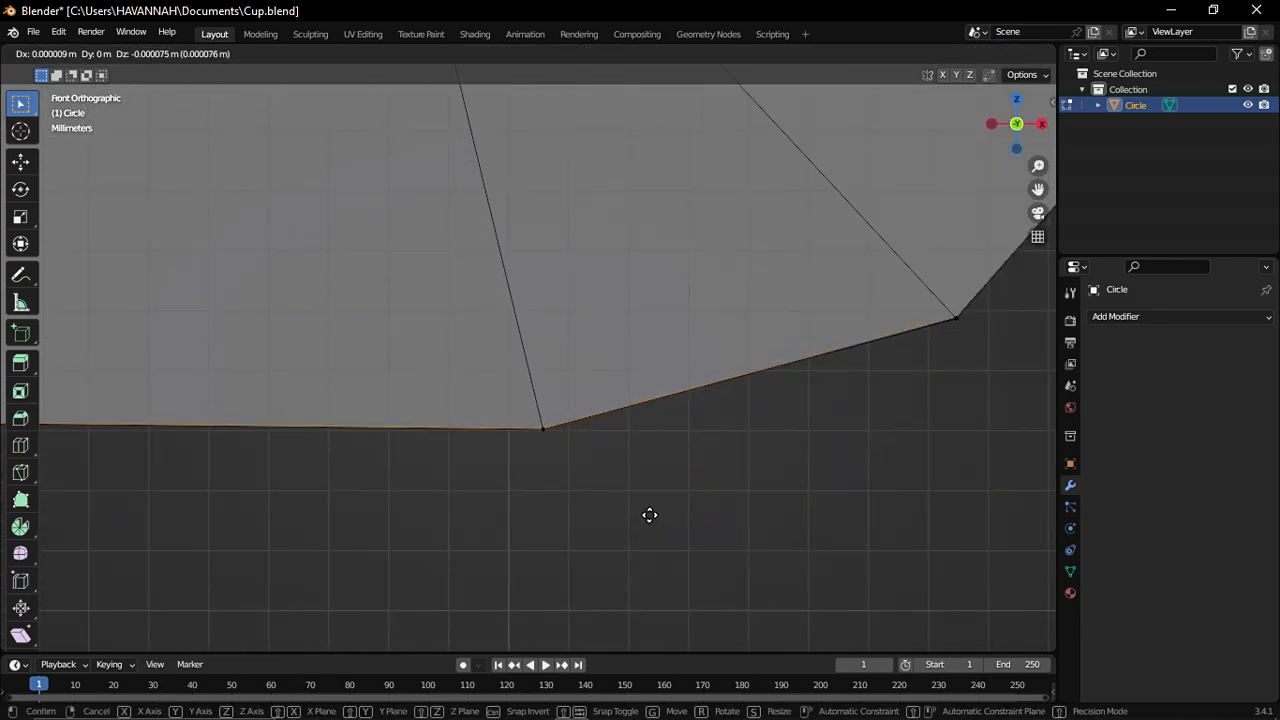
pyautogui.click(646, 515)
# - Move the inner center vertex at the top of the bridged handle segment onto its side corner
pyautogui.scroll(-7, 700, 480)
pyautogui.keyDown('shift'); pyautogui.moveTo(880, 260); pyautogui.dragTo(486, 469, button='middle'); pyautogui.keyUp('shift')
pyautogui.scroll(11, 641, 180)
pyautogui.keyDown('shift'); pyautogui.moveTo(574, 530); pyautogui.dragTo(561, 648, button='middle'); pyautogui.keyUp('shift')
pyautogui.click(560, 378)
pyautogui.press('g')
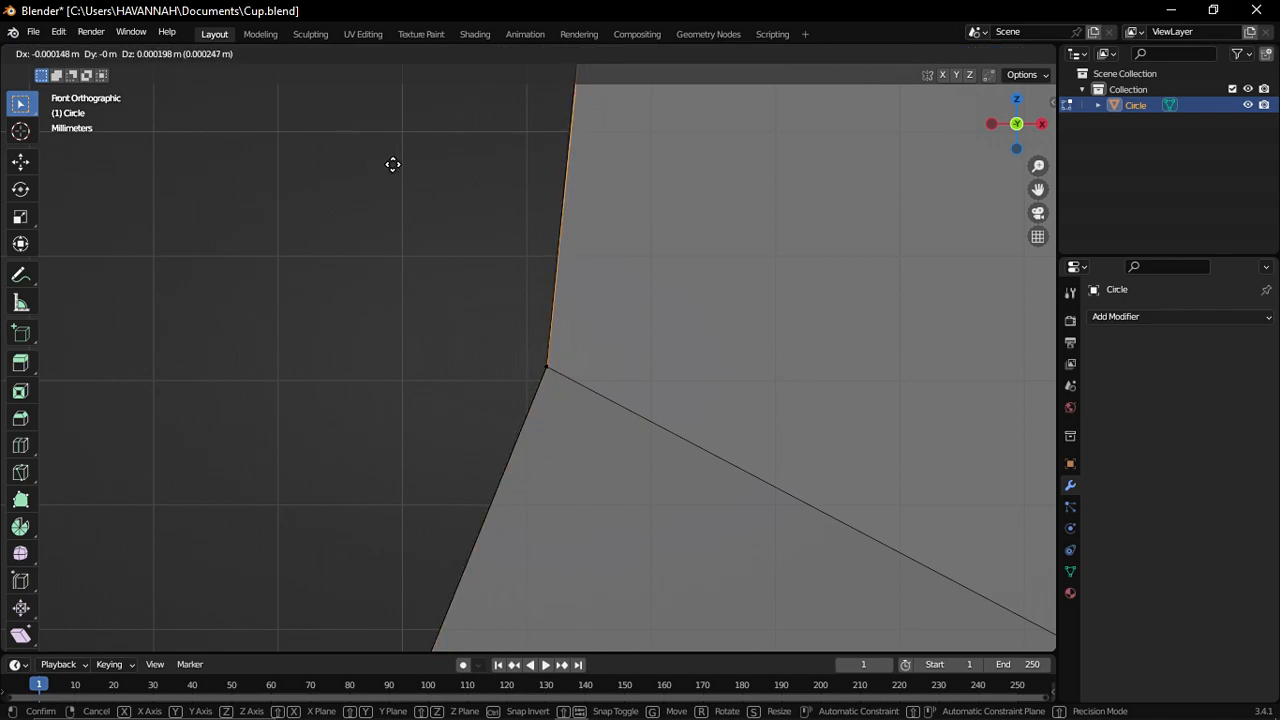
pyautogui.click(393, 164)
# - Move the outer center vertex at the top of the bridged handle segment onto its side corner
pyautogui.scroll(-6, 540, 340)
pyautogui.keyDown('shift'); pyautogui.moveTo(682, 498); pyautogui.dragTo(508, 416, button='middle'); pyautogui.keyUp('shift')
pyautogui.scroll(6, 508, 416)
pyautogui.press('g')
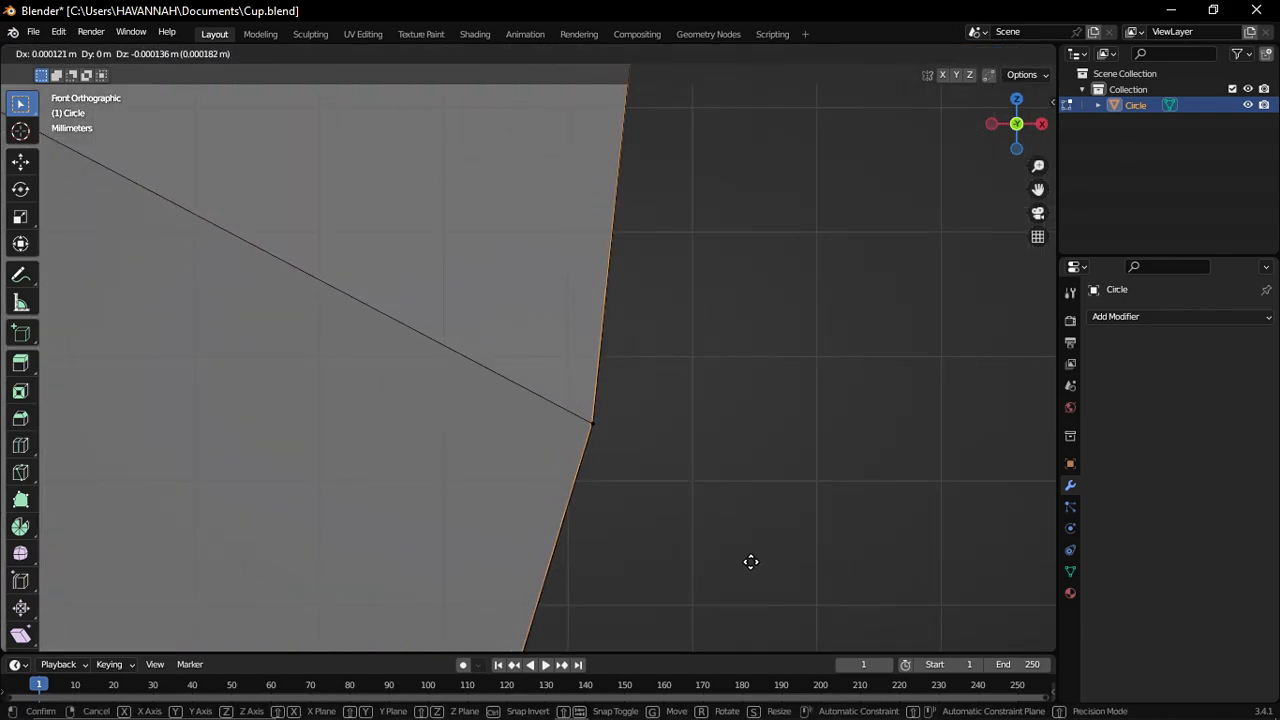
pyautogui.click(764, 567)
# - Raise the inner and outer center vertices at the grip's upper end to match its side corners in front view
pyautogui.scroll(-9, 690, 590)
pyautogui.keyDown('shift'); pyautogui.moveTo(637, 309); pyautogui.dragTo(671, 437, button='middle'); pyautogui.keyUp('shift')
pyautogui.keyDown('shift'); pyautogui.moveTo(600, 110); pyautogui.dragTo(460, 630, button='middle'); pyautogui.keyUp('shift')
pyautogui.keyDown('shift'); pyautogui.moveTo(514, 413); pyautogui.dragTo(494, 217, button='middle'); pyautogui.keyUp('shift')
pyautogui.scroll(6, 490, 215)
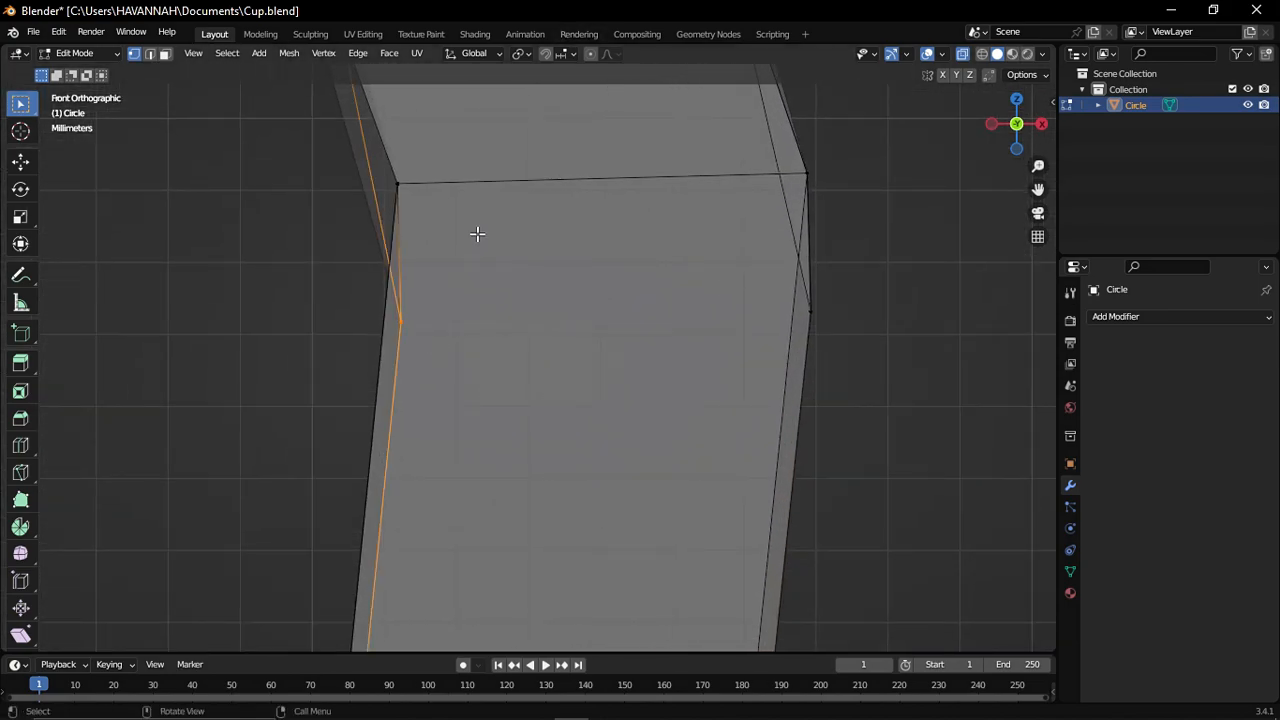
pyautogui.press('g')
pyautogui.click(494, 123)
pyautogui.click(836, 293)
pyautogui.press('g')
pyautogui.click(814, 166)
# - Align the inner and outer center vertices of the first upper bend joint above the grip with its side corners
pyautogui.keyDown('shift'); pyautogui.moveTo(548, 200); pyautogui.dragTo(855, 718, button='middle'); pyautogui.keyUp('shift')
pyautogui.moveTo(600, 369); pyautogui.dragTo(673, 412)
pyautogui.press('g')
pyautogui.click(688, 378)
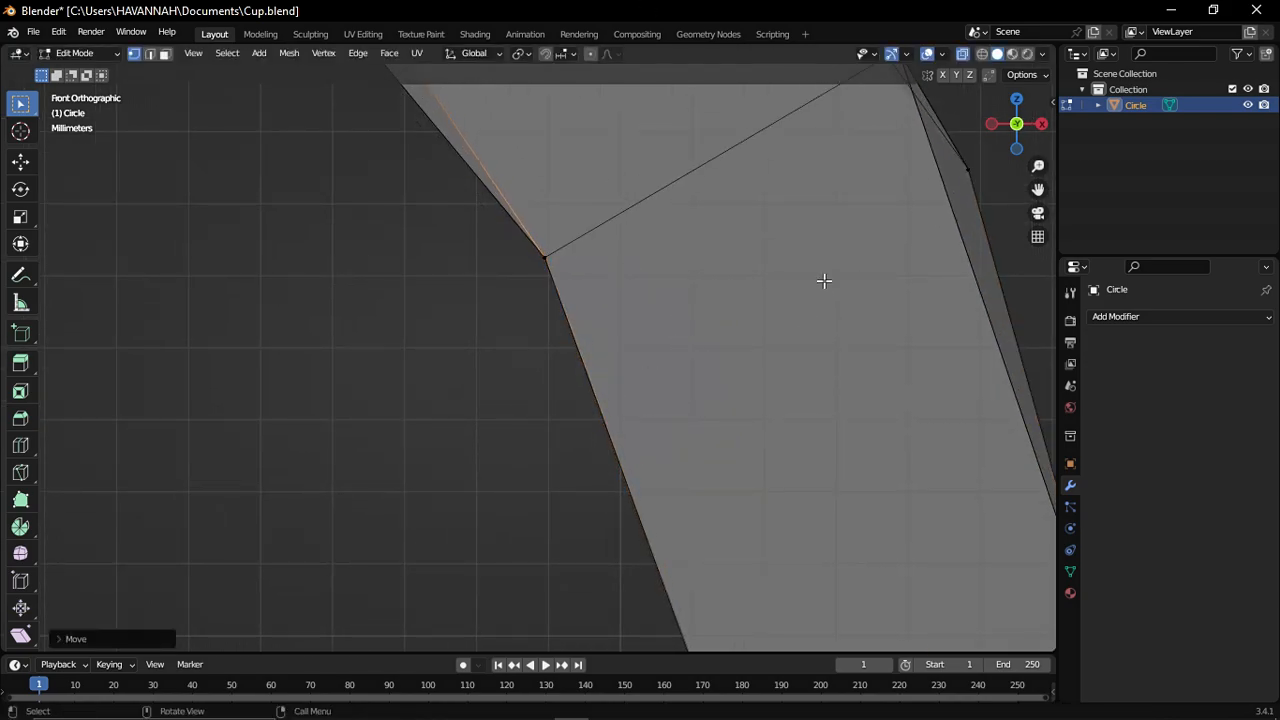
pyautogui.keyDown('shift'); pyautogui.moveTo(868, 230); pyautogui.dragTo(584, 290, button='middle'); pyautogui.keyUp('shift')
pyautogui.moveTo(671, 211); pyautogui.dragTo(722, 256)
pyautogui.scroll(-5, 734, 257)
pyautogui.scroll(3, 730, 257)
pyautogui.press('g')
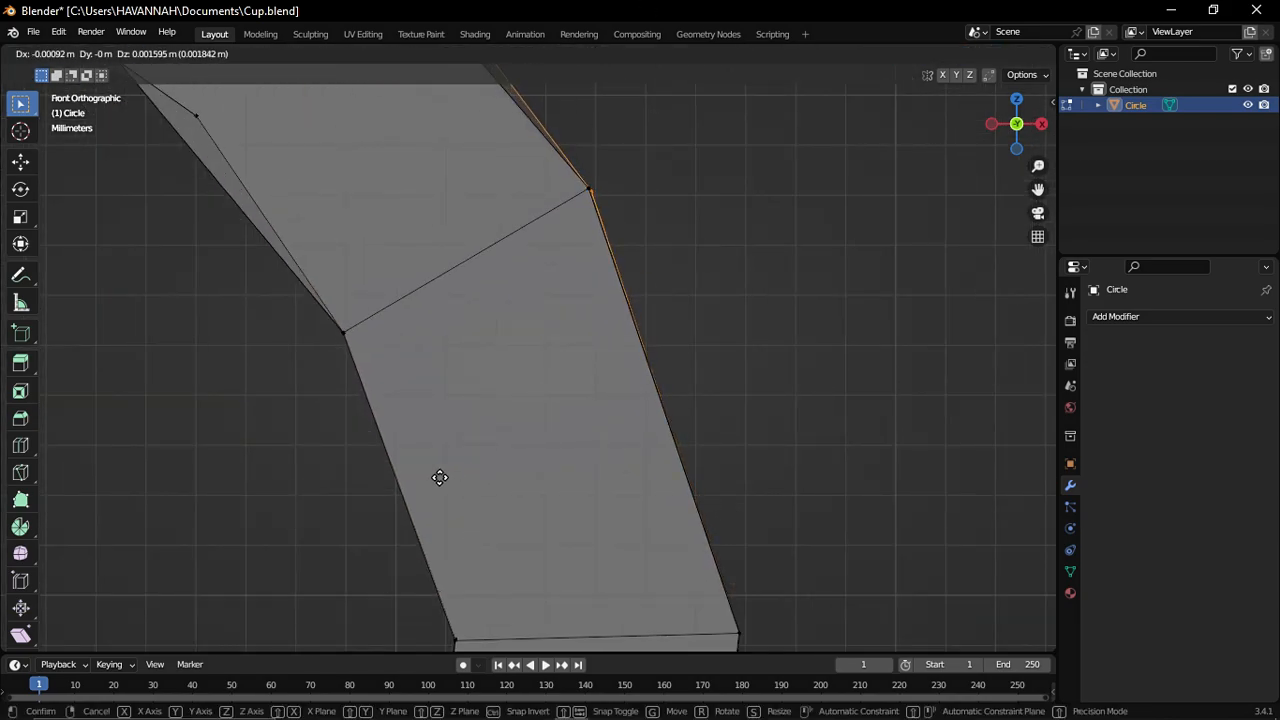
pyautogui.click(423, 449)
# - Align the inner and outer center vertices of the middle upper bend joint with its side corners in front view
pyautogui.keyDown('shift'); pyautogui.moveTo(381, 217); pyautogui.dragTo(908, 547, button='middle'); pyautogui.keyUp('shift')
pyautogui.moveTo(697, 418); pyautogui.dragTo(771, 457)
pyautogui.press('g')
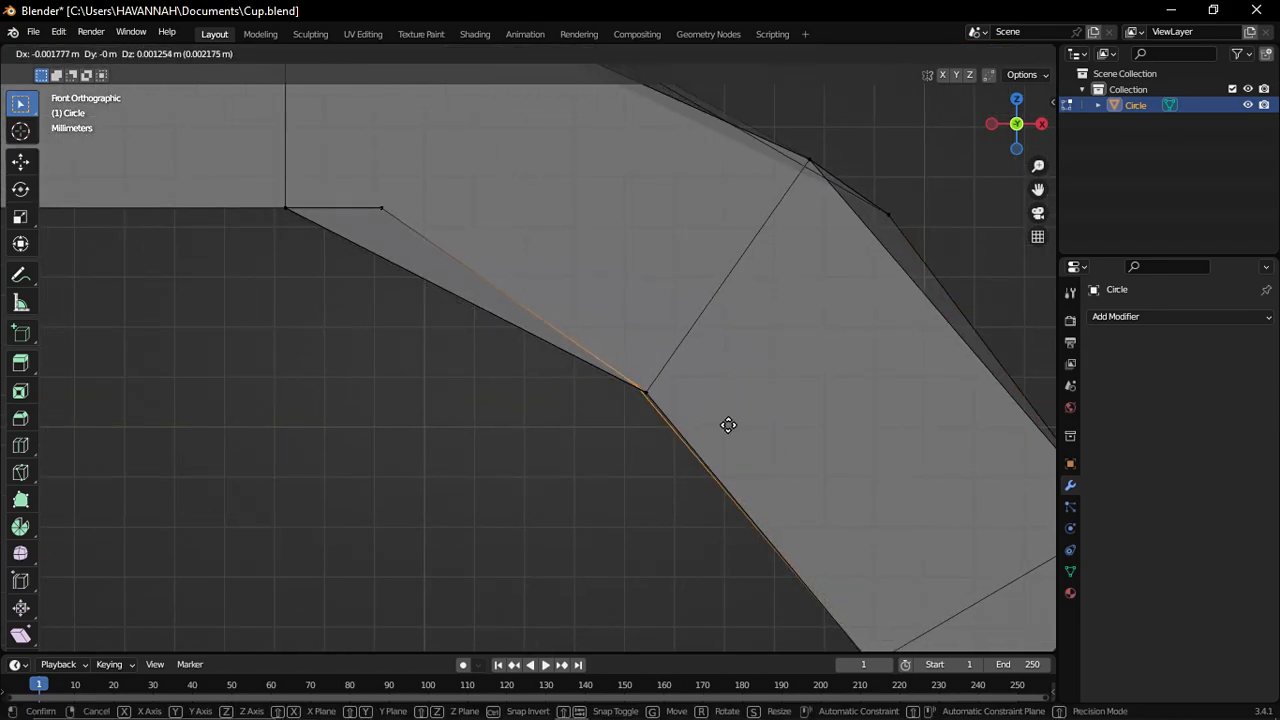
pyautogui.click(824, 501)
pyautogui.keyDown('shift'); pyautogui.moveTo(800, 335); pyautogui.dragTo(633, 452, button='middle'); pyautogui.keyUp('shift')
pyautogui.moveTo(686, 298); pyautogui.dragTo(790, 420)
pyautogui.press('g')
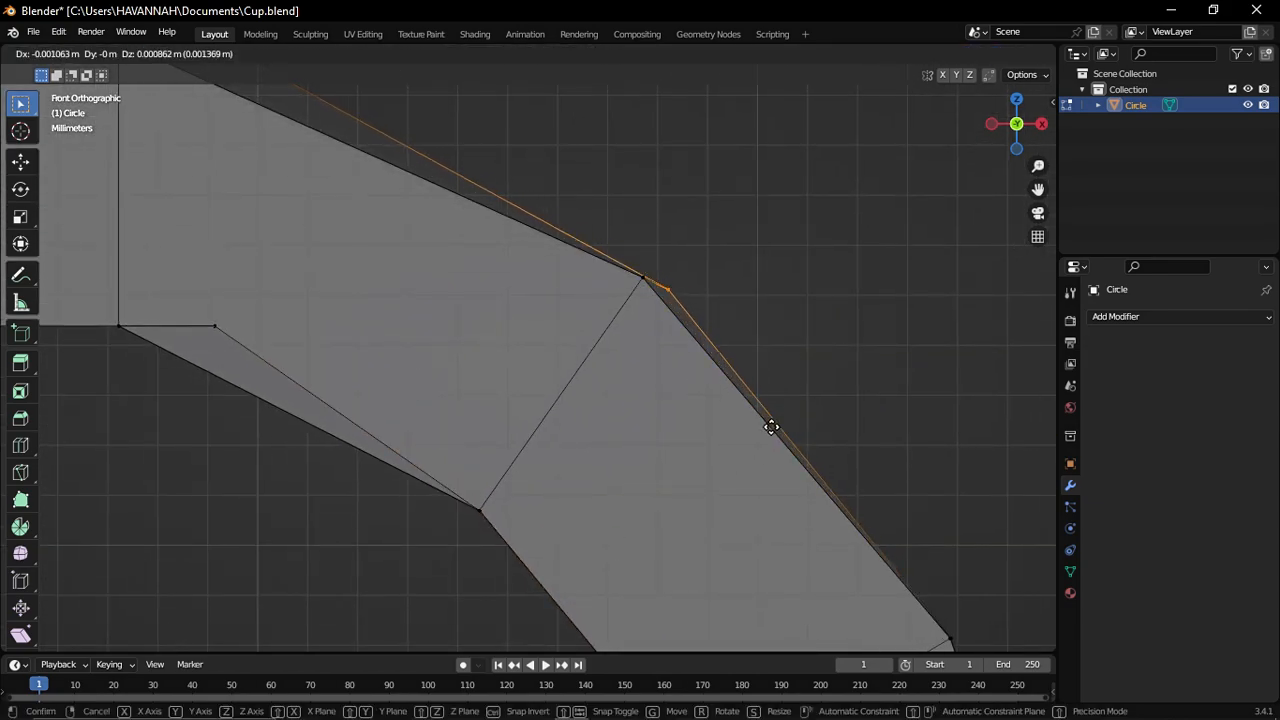
pyautogui.click(743, 406)
# - Move the inner and outer center vertices where the upper arm meets the bend onto their side corners
pyautogui.keyDown('shift'); pyautogui.moveTo(186, 304); pyautogui.dragTo(543, 463, button='middle'); pyautogui.keyUp('shift')
pyautogui.moveTo(543, 463); pyautogui.dragTo(627, 502)
pyautogui.press('g')
pyautogui.keyDown('shift'); pyautogui.moveTo(581, 461); pyautogui.dragTo(609, 558, button='middle'); pyautogui.keyUp('shift')
pyautogui.click(646, 334)
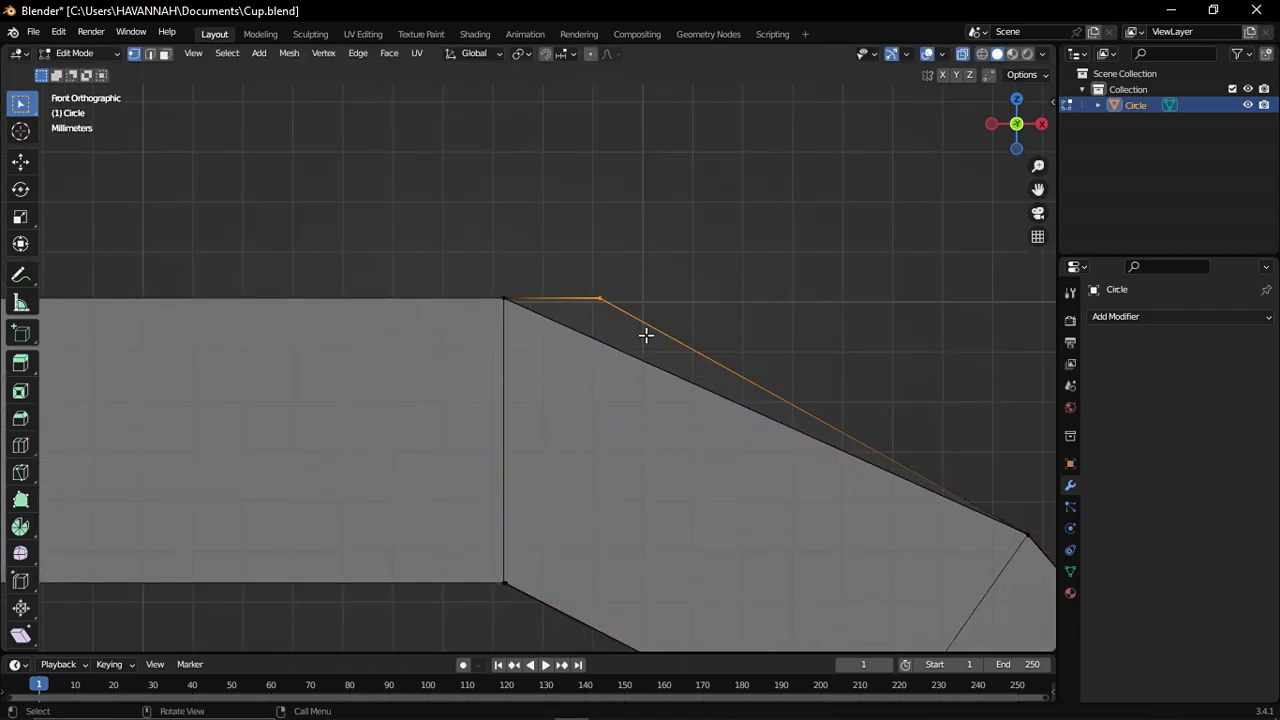
pyautogui.press('g')
pyautogui.click(428, 389)
pyautogui.scroll(-6, 623, 351)
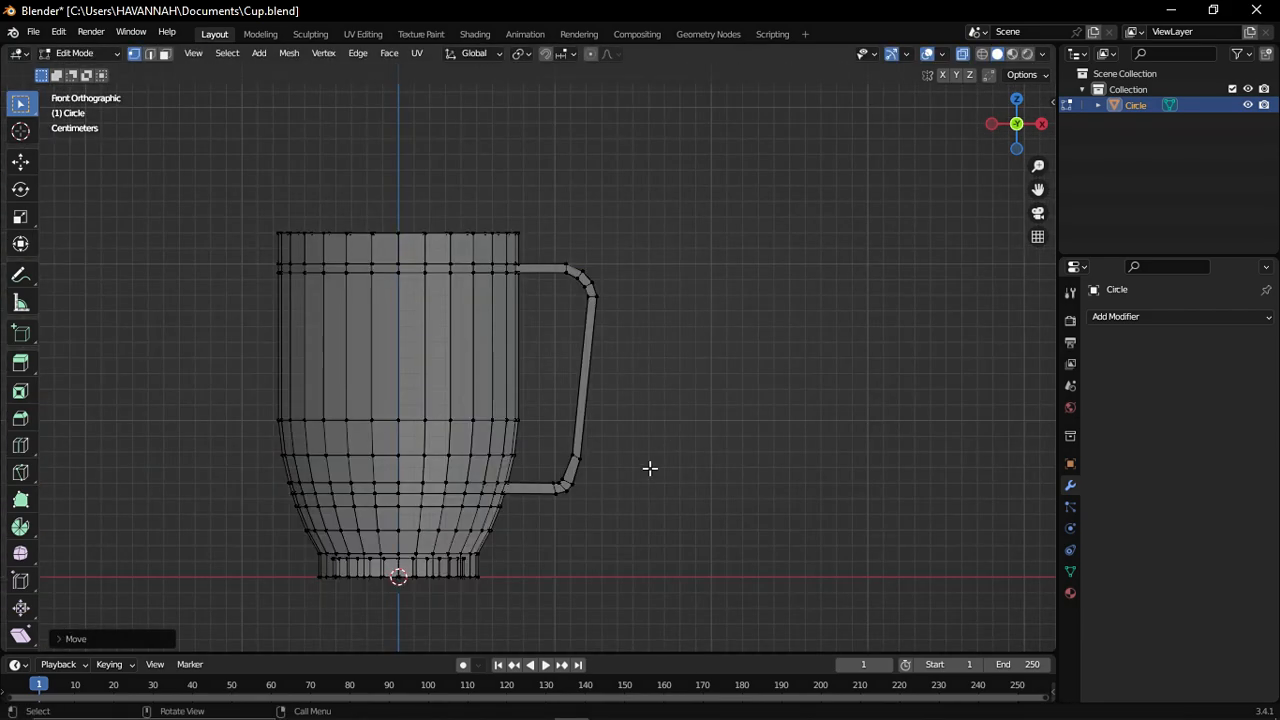
# - Move and rescale the lower bend joint just below the handle grip's lower end
pyautogui.scroll(6, 669, 451)
pyautogui.scroll(-3, 534, 440)
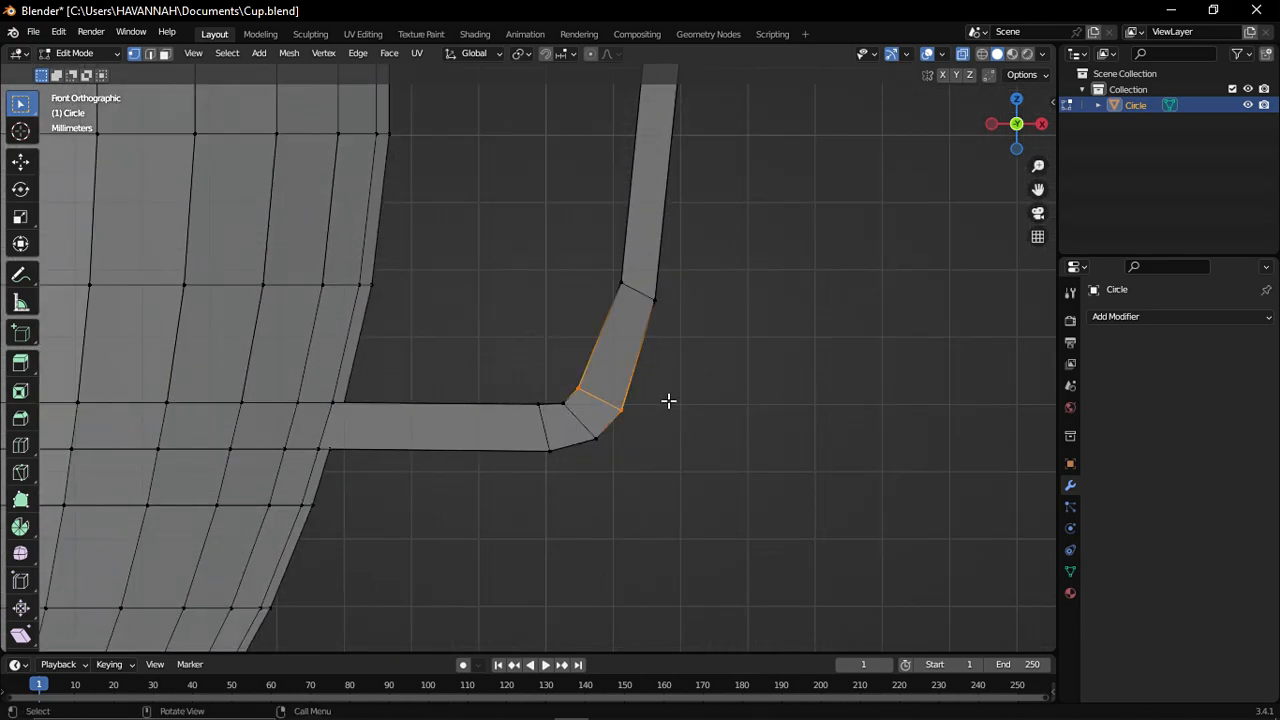
pyautogui.press('g')
pyautogui.click(665, 389)
pyautogui.press('s')
pyautogui.click(695, 347)
# - Move the two middle joints of the handle's lower bend outward to space the segments more evenly
pyautogui.scroll(-6, 664, 389)
pyautogui.scroll(4, 666, 385)
pyautogui.keyDown('shift'); pyautogui.moveTo(680, 230); pyautogui.dragTo(582, 440, button='middle'); pyautogui.keyUp('shift')
pyautogui.scroll(4, 582, 440)
pyautogui.press('g')
pyautogui.click(667, 462)
pyautogui.click(660, 380)
pyautogui.press('g')
pyautogui.click(697, 408)
# - Shift the joint just below the grip outward, and reposition the joint at the grip's lower end
pyautogui.moveTo(647, 363); pyautogui.dragTo(751, 431)
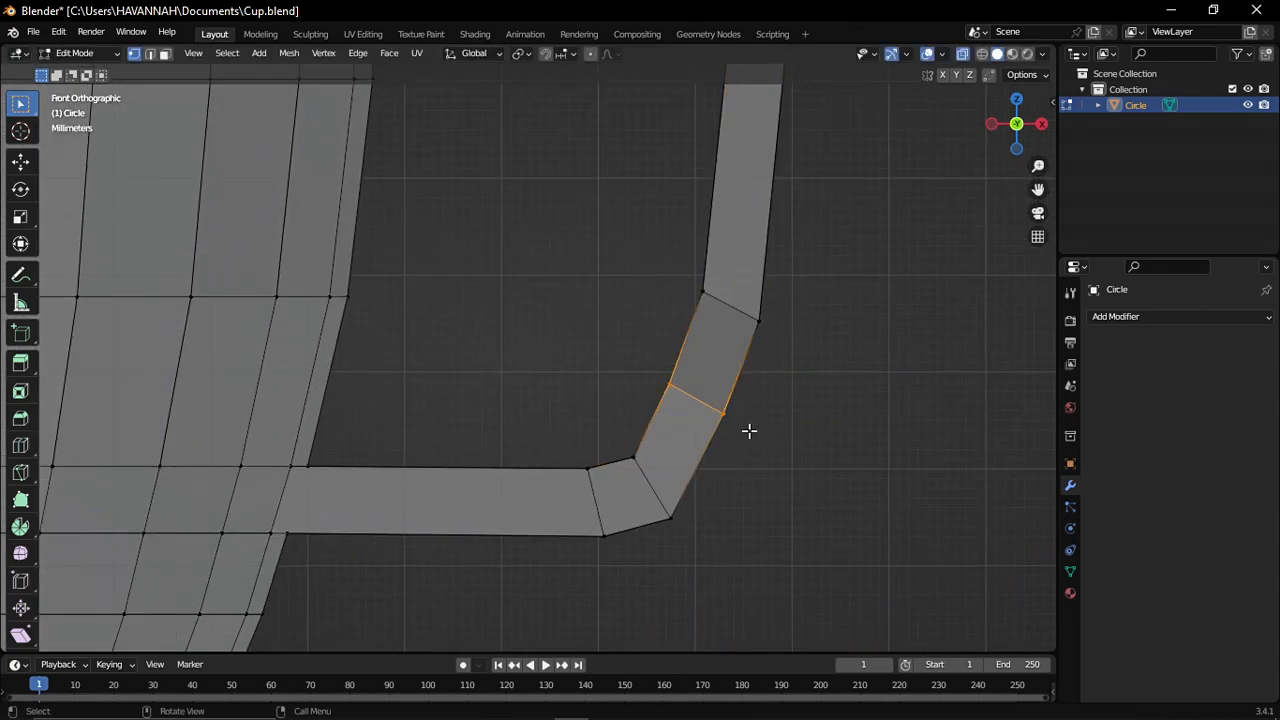
pyautogui.press('g')
pyautogui.click(763, 436)
pyautogui.moveTo(682, 270); pyautogui.dragTo(788, 337)
pyautogui.press('g')
pyautogui.click(799, 337)
# - Shift the lower arm's end joint and the bend joint beside it toward the cup body
pyautogui.scroll(-7, 813, 330)
pyautogui.scroll(6, 813, 329)
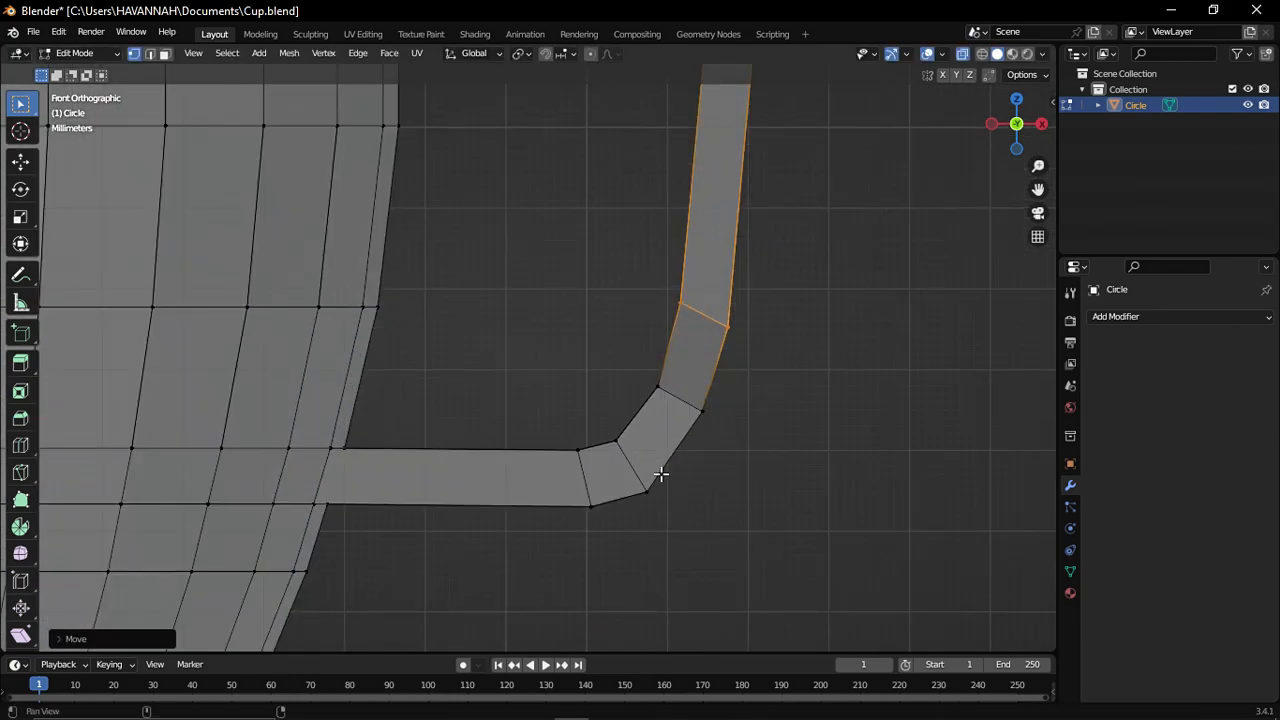
pyautogui.keyDown('shift'); pyautogui.moveTo(663, 474); pyautogui.dragTo(678, 412, button='middle'); pyautogui.keyUp('shift')
pyautogui.moveTo(575, 362); pyautogui.dragTo(624, 464)
pyautogui.press('g')
pyautogui.click(717, 378)
pyautogui.moveTo(614, 357); pyautogui.dragTo(702, 450)
pyautogui.press('g')
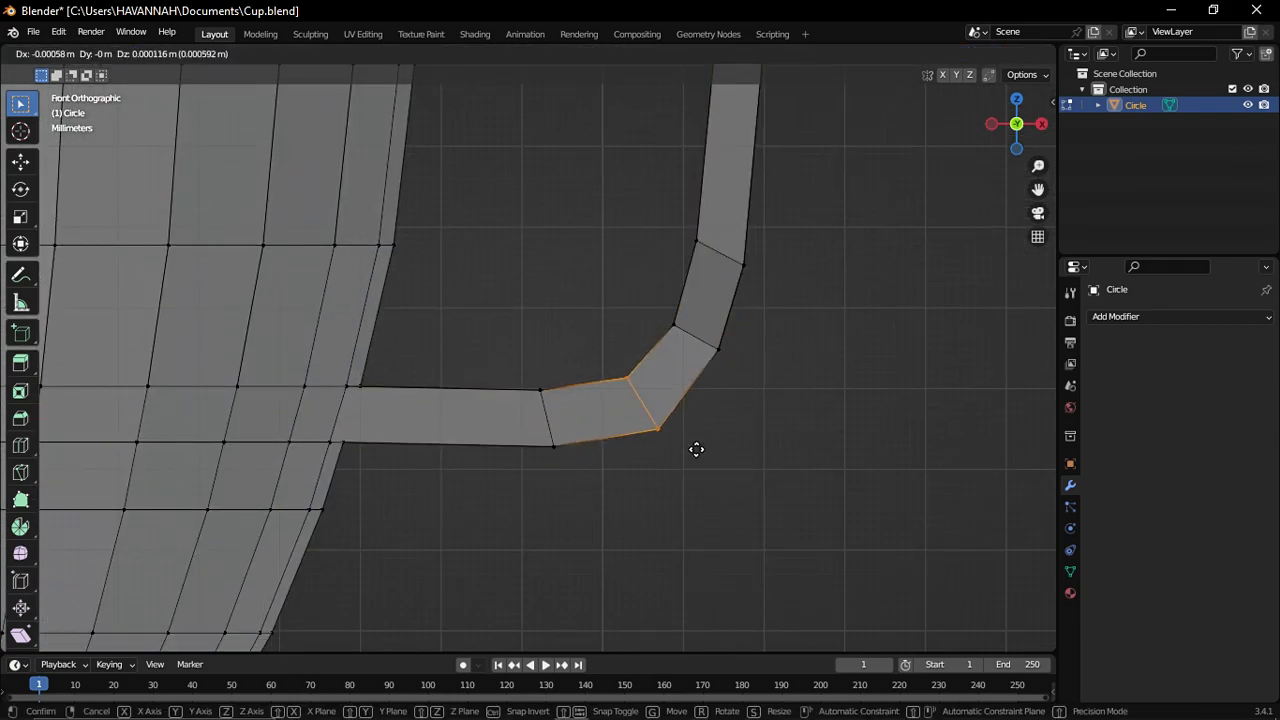
pyautogui.click(780, 409)
# - Nudge the grip's lower-end joint toward the cup and raise the joint just below it
pyautogui.click(693, 243)
pyautogui.press('g')
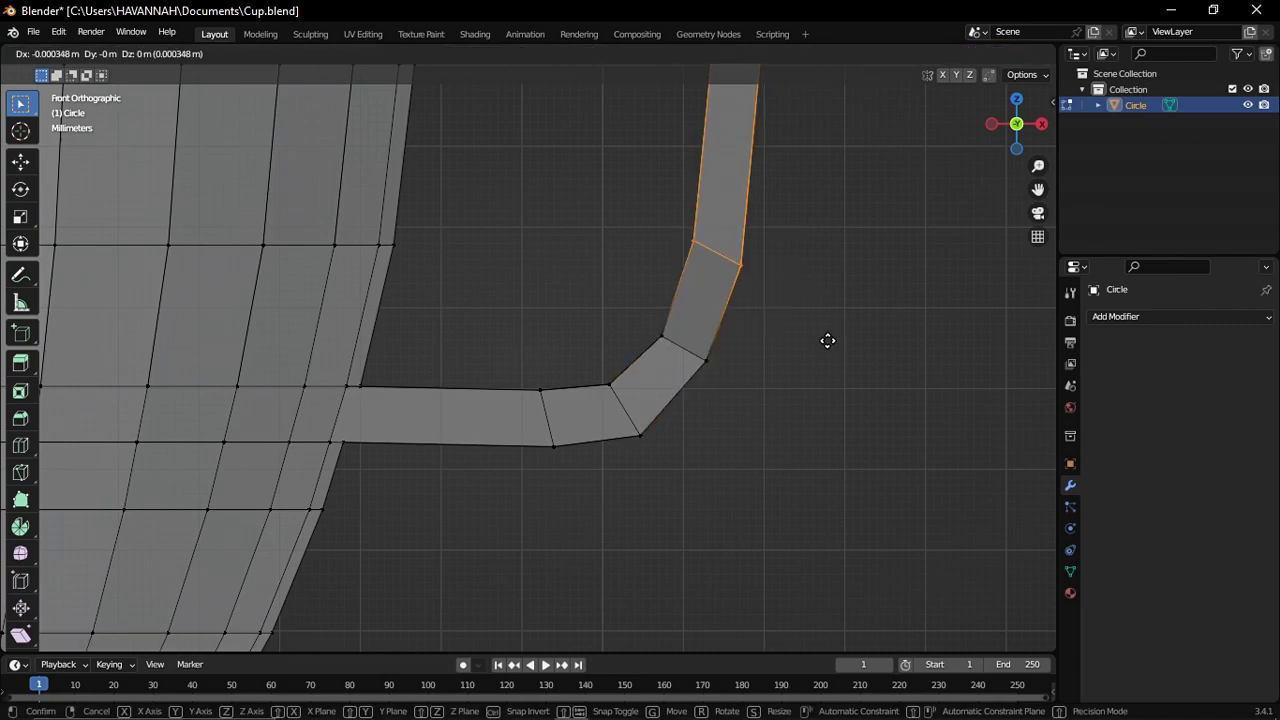
pyautogui.click(826, 340)
pyautogui.scroll(-5, 528, 359)
pyautogui.scroll(6, 565, 311)
pyautogui.moveTo(623, 323); pyautogui.dragTo(724, 386)
pyautogui.press('g')
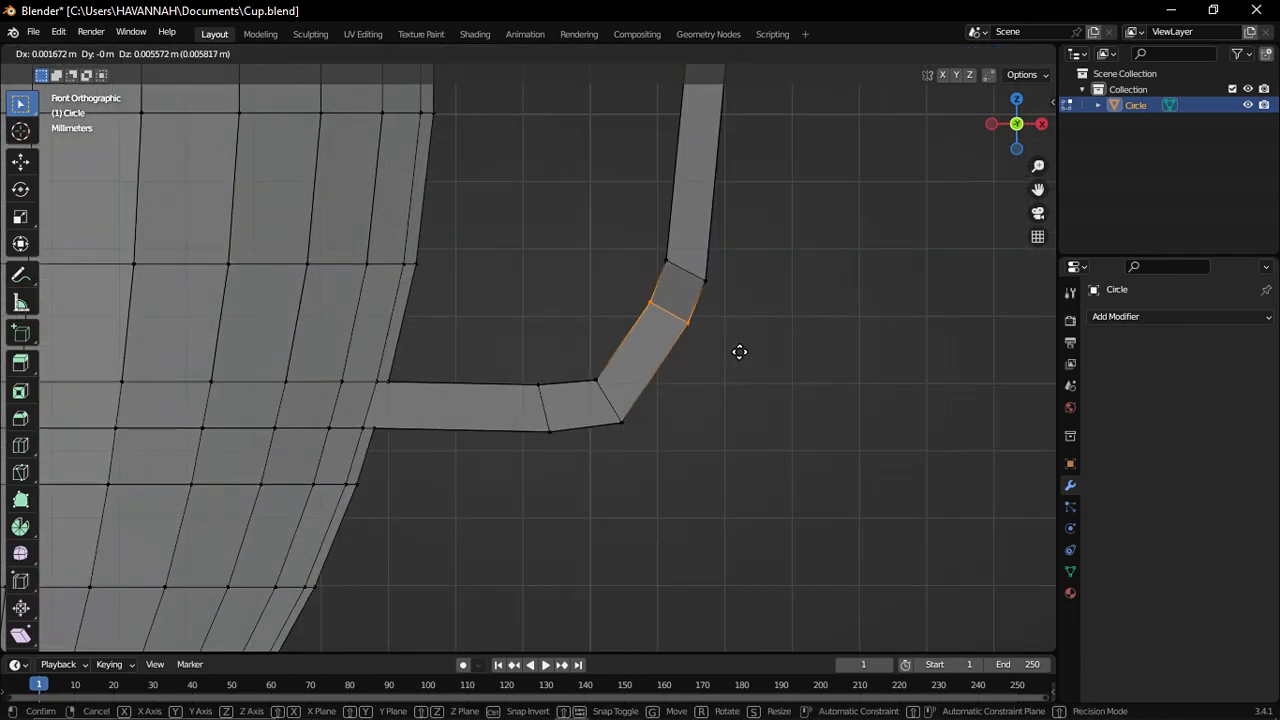
pyautogui.click(740, 351)
# - Move the lower arm's end joint and the bend joint beside it up and outward
pyautogui.moveTo(574, 357); pyautogui.dragTo(659, 430)
pyautogui.press('g')
pyautogui.click(695, 376)
pyautogui.moveTo(509, 360); pyautogui.dragTo(605, 443)
pyautogui.press('g')
pyautogui.click(631, 417)
# - Raise the grip's lower-end joint and the two bend joints below it
pyautogui.moveTo(645, 240); pyautogui.dragTo(746, 297)
pyautogui.press('g')
pyautogui.click(759, 205)
pyautogui.moveTo(623, 286); pyautogui.dragTo(730, 328)
pyautogui.press('g')
pyautogui.click(743, 252)
pyautogui.moveTo(606, 310); pyautogui.dragTo(708, 395)
pyautogui.click(720, 330)
# - Raise the lower arm's end joint further and nudge the bend joint beside it into the curve
pyautogui.moveTo(549, 336); pyautogui.dragTo(624, 411)
pyautogui.press('g')
pyautogui.click(627, 375)
pyautogui.moveTo(620, 245); pyautogui.dragTo(697, 358)
pyautogui.press('g')
pyautogui.click(684, 366)
pyautogui.scroll(-5, 685, 365)
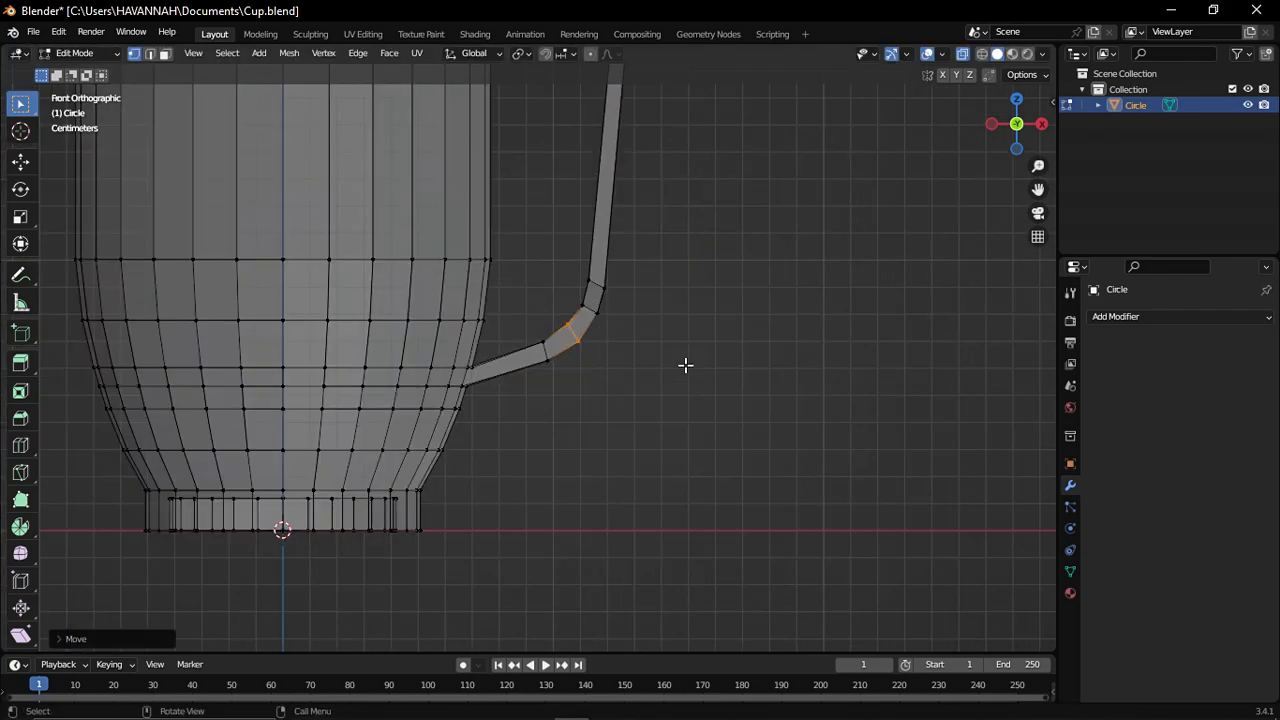
# - Scale the lower bend joint next to the arm's end joint to match the handle's thickness
pyautogui.scroll(10, 503, 449)
pyautogui.scroll(-9, 626, 383)
pyautogui.scroll(5, 797, 406)
pyautogui.press('s')
pyautogui.click(791, 414)
pyautogui.scroll(-4, 790, 414)
pyautogui.scroll(4, 778, 421)
pyautogui.press('s')
pyautogui.click(797, 389)
# - Scale the joint at the outer end of the lower arm down to about 0.93
pyautogui.moveTo(598, 442); pyautogui.dragTo(678, 551)
pyautogui.press('s')
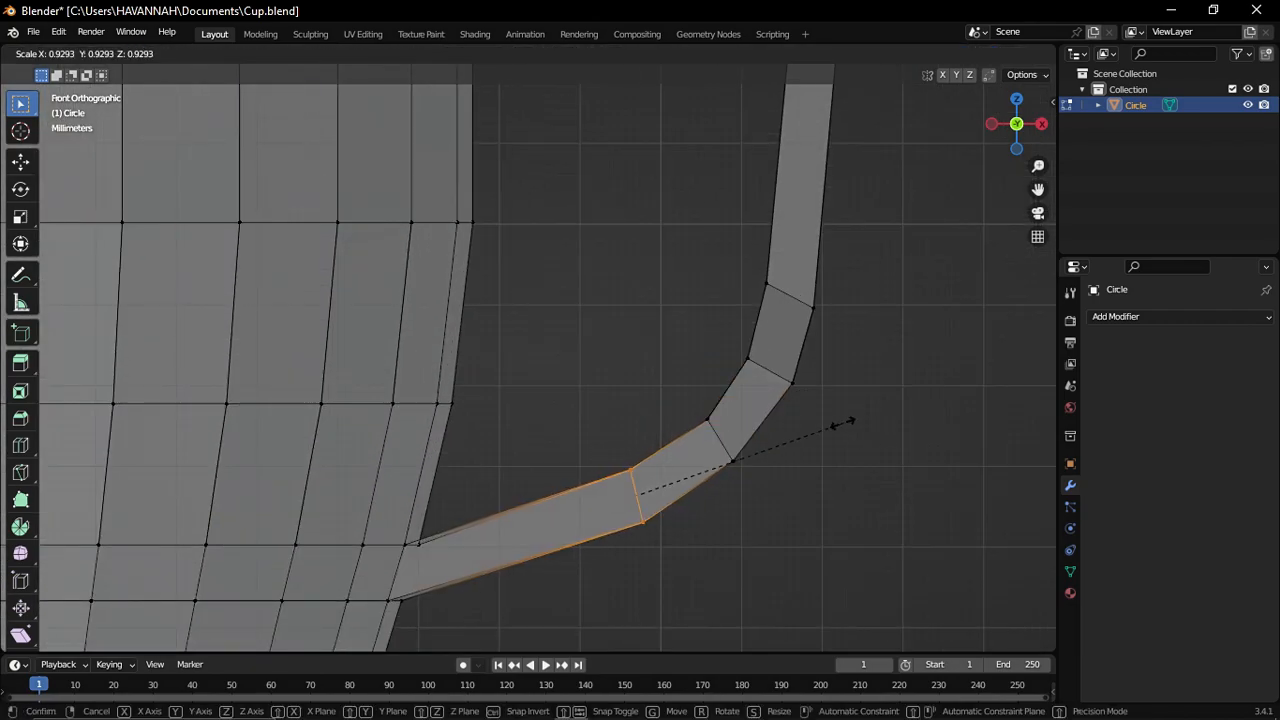
pyautogui.click(845, 422)
pyautogui.scroll(-4, 834, 414)
pyautogui.scroll(6, 757, 380)
pyautogui.scroll(-6, 749, 423)
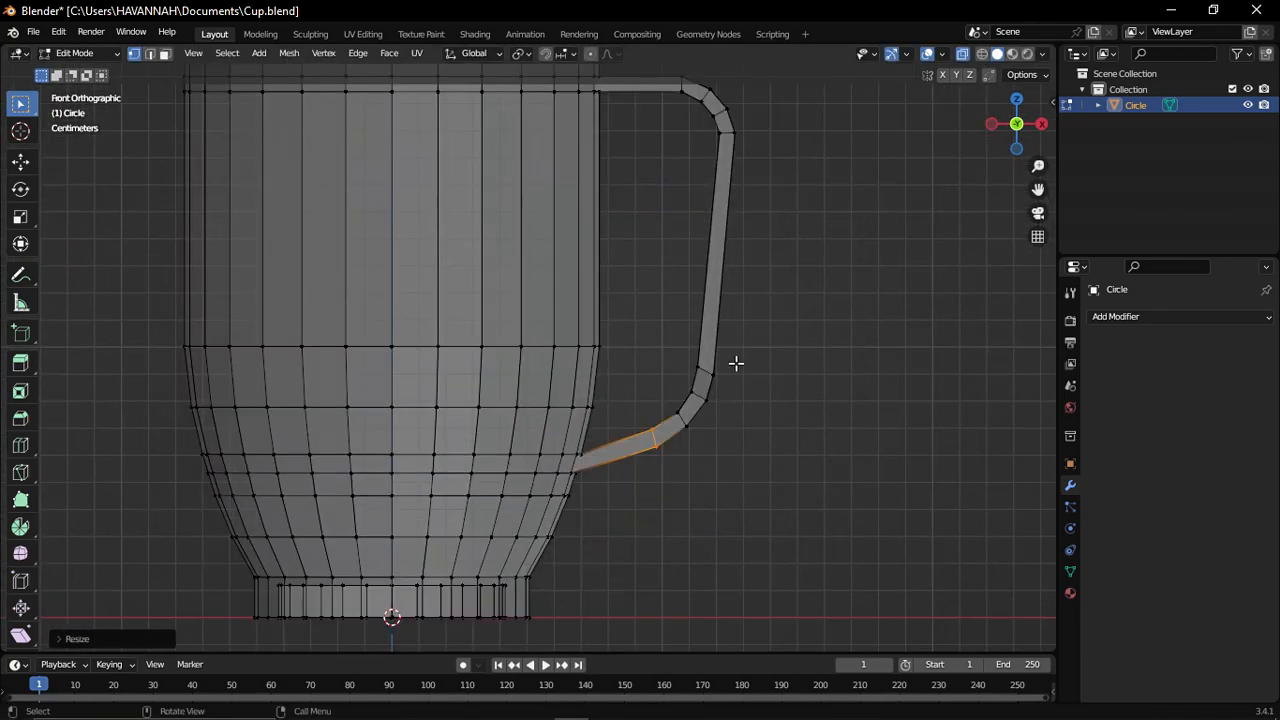
# - Fine-tune the positions of the grip's lower-end joint and the joint just below it
pyautogui.scroll(3, 733, 385)
pyautogui.keyDown('shift'); pyautogui.moveTo(723, 491); pyautogui.dragTo(639, 468, button='middle'); pyautogui.keyUp('shift')
pyautogui.moveTo(700, 318); pyautogui.dragTo(808, 374)
pyautogui.press('g')
pyautogui.click(791, 332)
pyautogui.moveTo(697, 367); pyautogui.dragTo(790, 414)
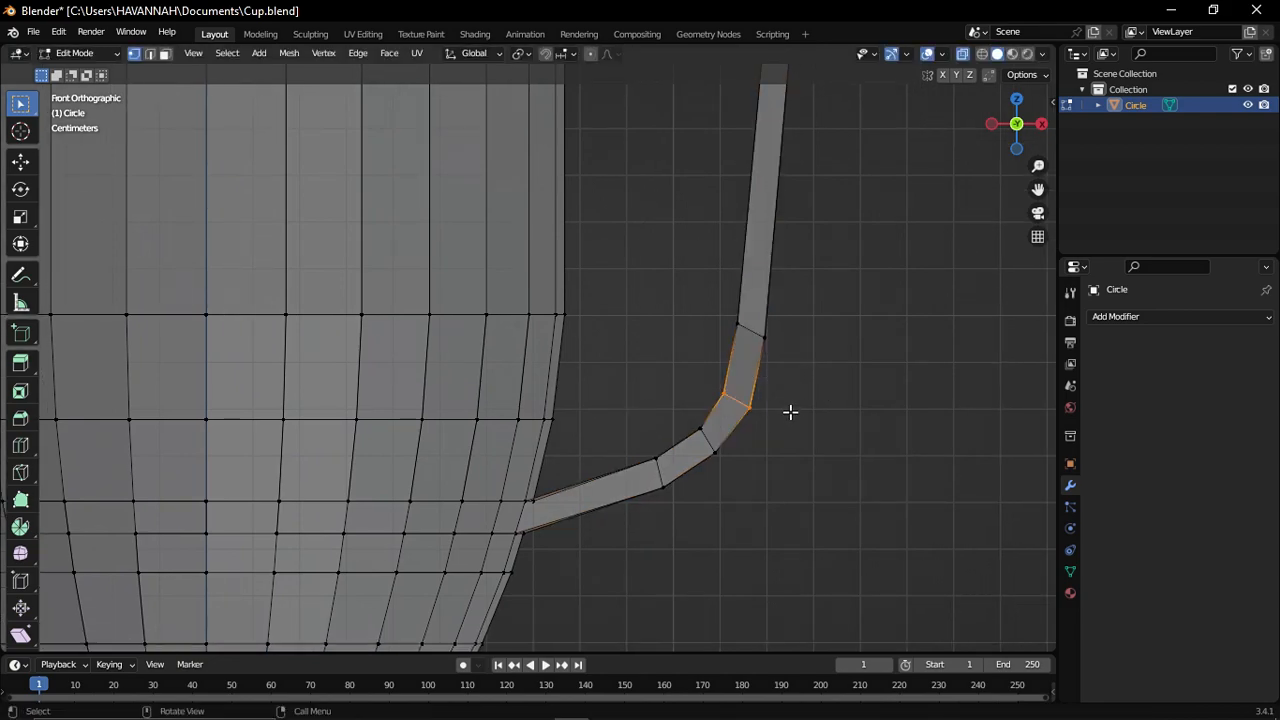
pyautogui.press('g')
pyautogui.click(762, 418)
# - Raise the lower arm's end joint so the arm slopes more steeply up to the bend
pyautogui.moveTo(628, 438); pyautogui.dragTo(709, 515)
pyautogui.press('g')
pyautogui.click(749, 466)
# - Add an edge loop across the bend segment beside the lower arm, and shape it and its neighboring joints into a smoother curve
pyautogui.scroll(-3, 740, 488)
pyautogui.scroll(3, 732, 508)
pyautogui.scroll(3, 738, 474)
pyautogui.keyDown('shift'); pyautogui.moveTo(738, 472); pyautogui.dragTo(639, 389, button='middle'); pyautogui.keyUp('shift')
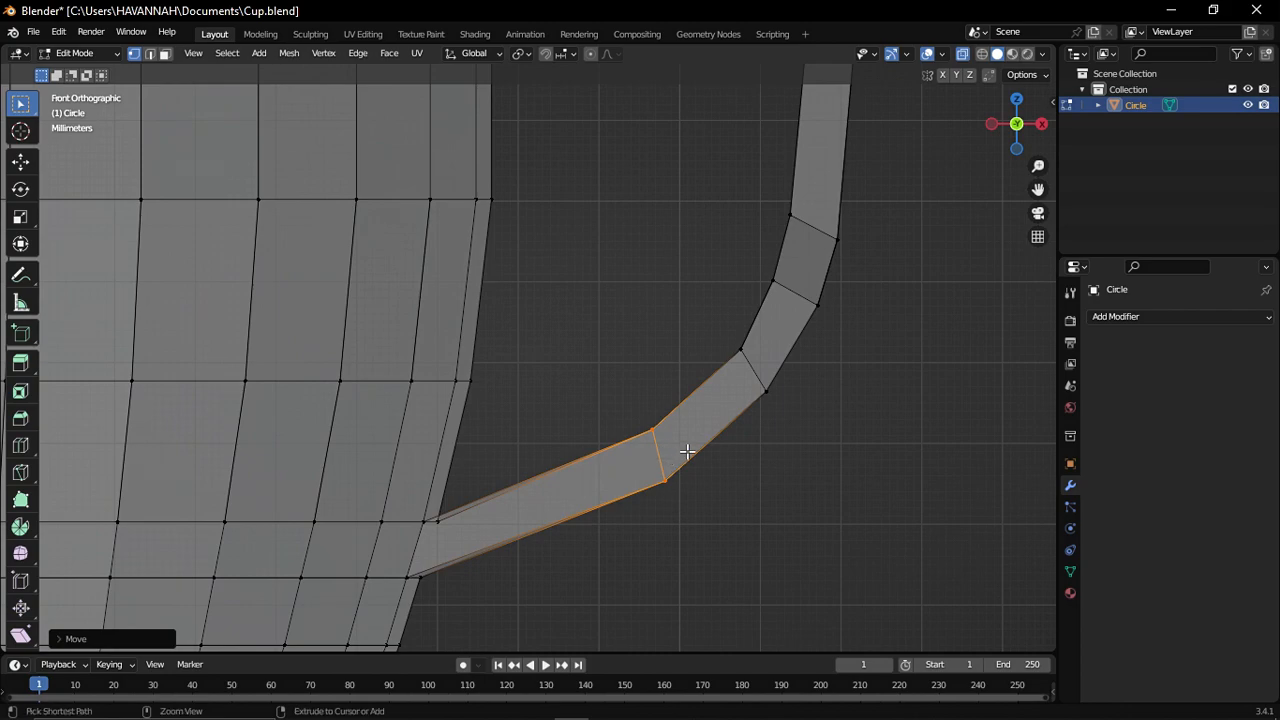
pyautogui.press('g')
pyautogui.click(817, 408)
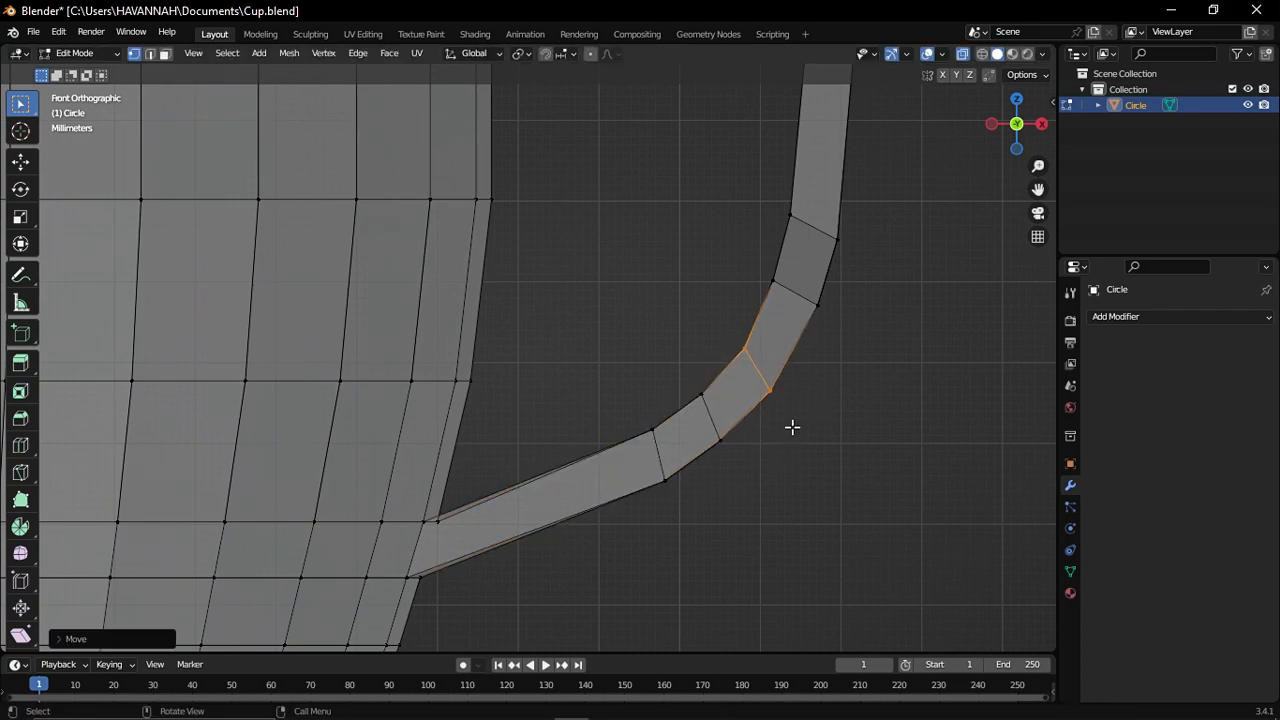
pyautogui.press('g')
pyautogui.click(730, 487)
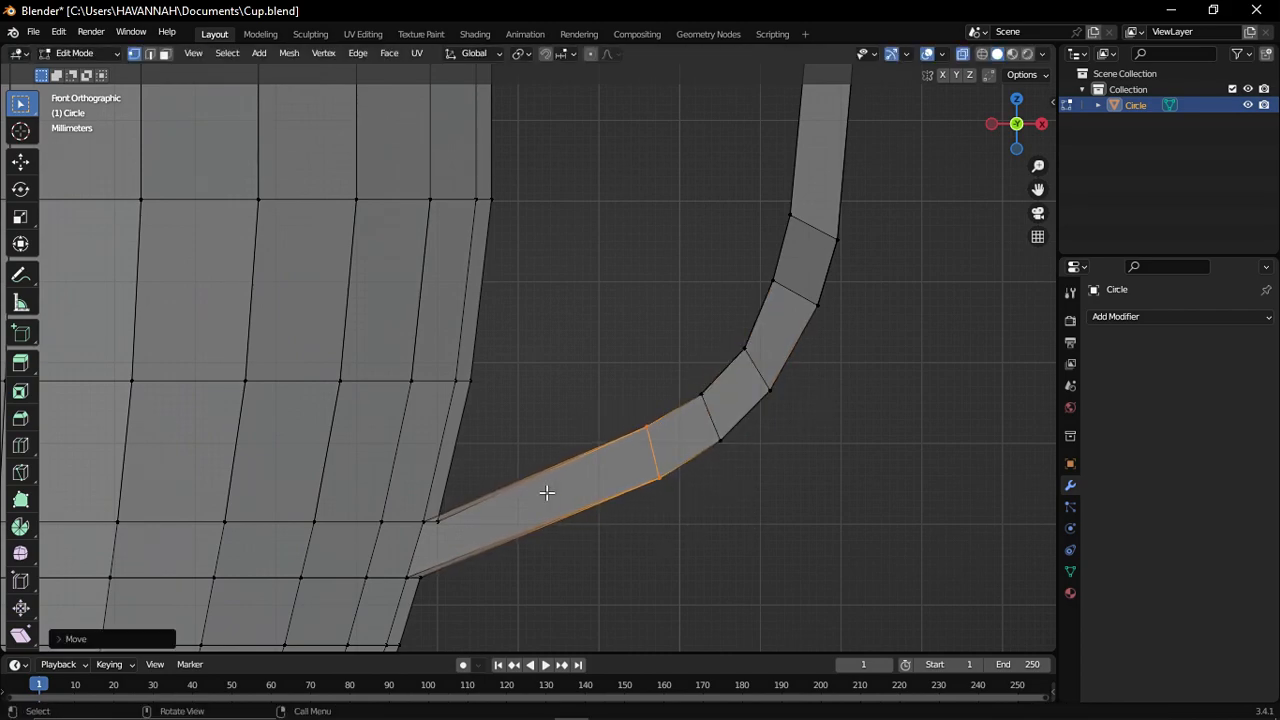
# - Add an edge loop midway along the lower arm, and reposition it and the adjoining bend joints to smooth the curve
pyautogui.press('g')
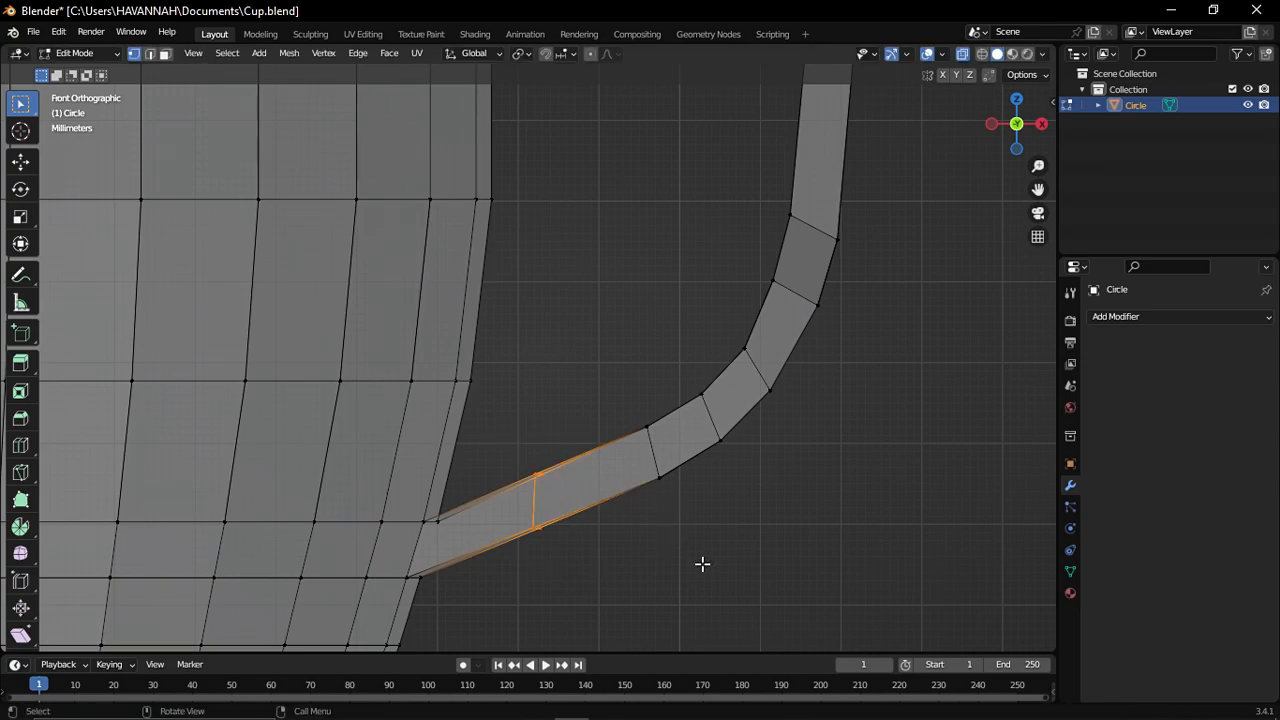
pyautogui.click(721, 565)
pyautogui.moveTo(617, 411); pyautogui.dragTo(706, 508)
pyautogui.press('g')
pyautogui.click(723, 517)
pyautogui.moveTo(677, 370); pyautogui.dragTo(744, 462)
pyautogui.press('g')
pyautogui.scroll(-10, 809, 419)
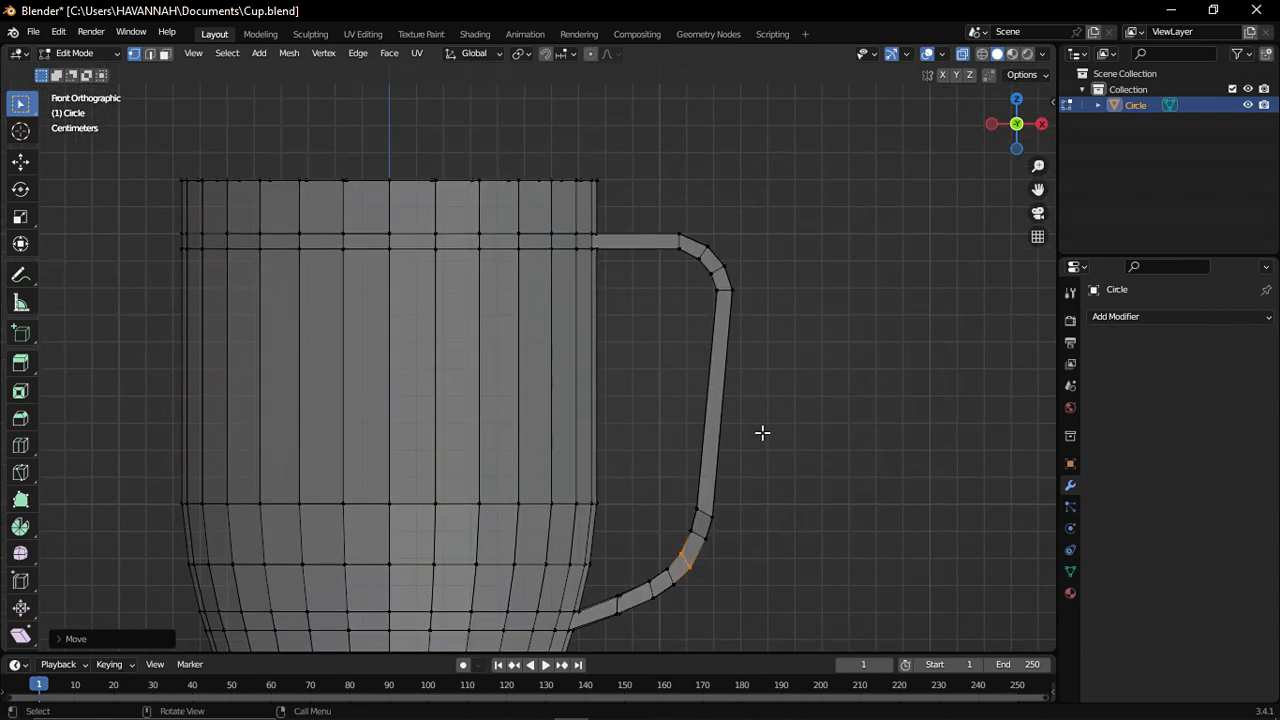
# - Turn off X-ray display and examine the handle's width from the right side view
pyautogui.moveTo(763, 477); pyautogui.dragTo(623, 460, button='middle')
pyautogui.moveTo(962, 54); pyautogui.dragTo(962, 54)
pyautogui.moveTo(623, 460); pyautogui.dragTo(618, 459, button='middle')
pyautogui.click(962, 54)
pyautogui.moveTo(712, 450); pyautogui.dragTo(680, 449, button='middle')
pyautogui.scroll(2, 680, 449)
pyautogui.click(1017, 127)
pyautogui.scroll(6, 697, 557)
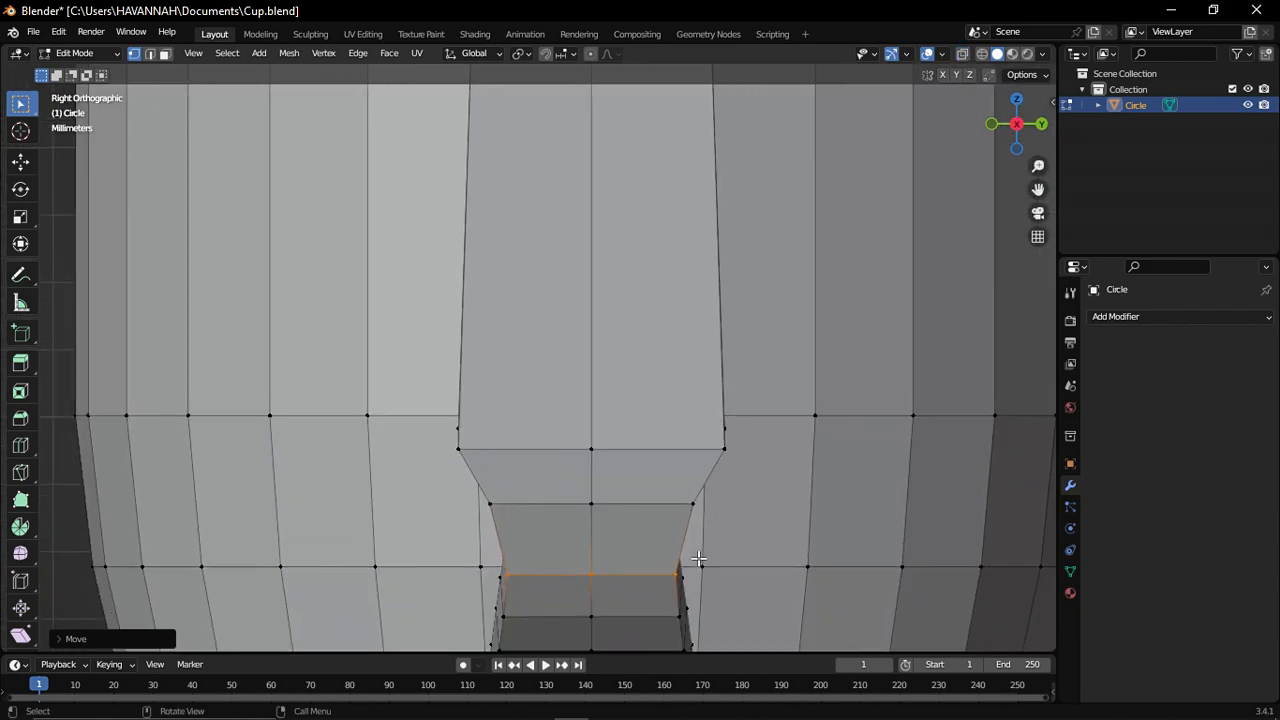
pyautogui.click(962, 54)
pyautogui.scroll(2, 731, 557)
pyautogui.scroll(-5, 752, 500)
pyautogui.moveTo(758, 468); pyautogui.dragTo(762, 478, button='middle')
pyautogui.click(962, 54)
# - In edge selection mode, select the loop at the grip's lower end and scale it to about 0.83 along Y
pyautogui.moveTo(768, 428); pyautogui.dragTo(708, 430, button='middle')
pyautogui.click(151, 54)
pyautogui.click(230, 413)
pyautogui.moveTo(600, 420); pyautogui.dragTo(705, 427, button='middle')
pyautogui.click(1027, 125)
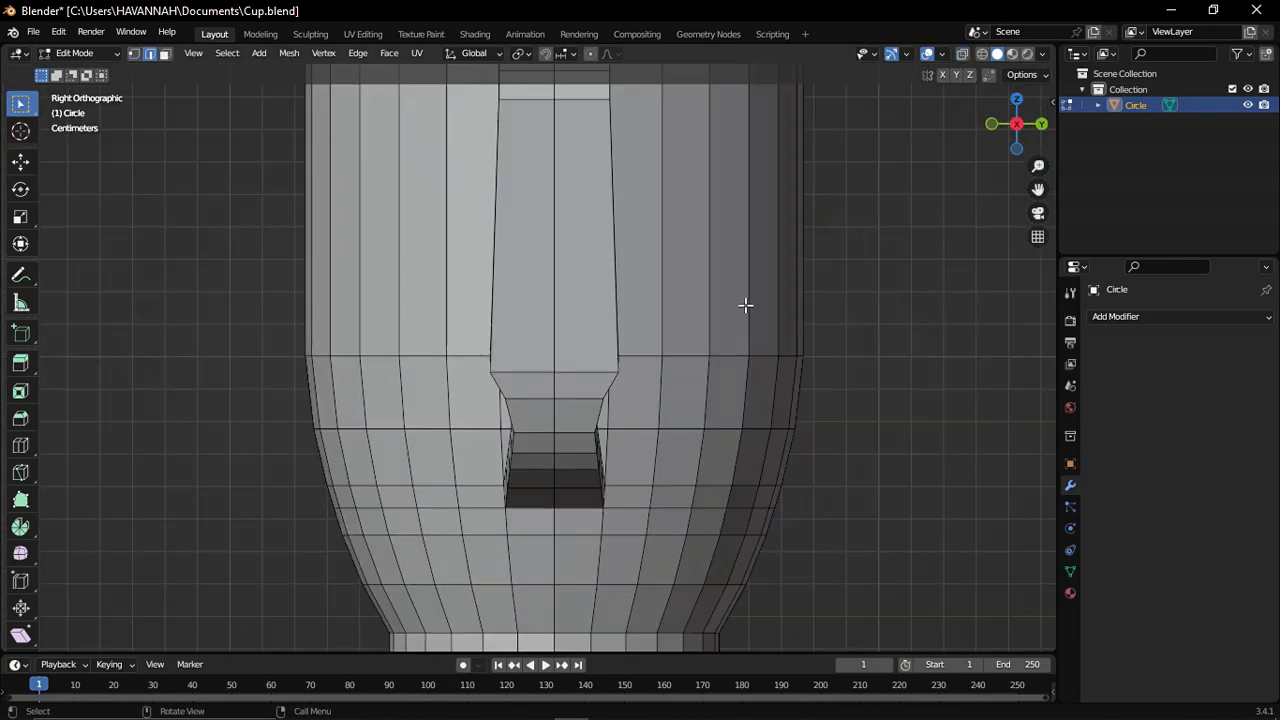
pyautogui.press('s')
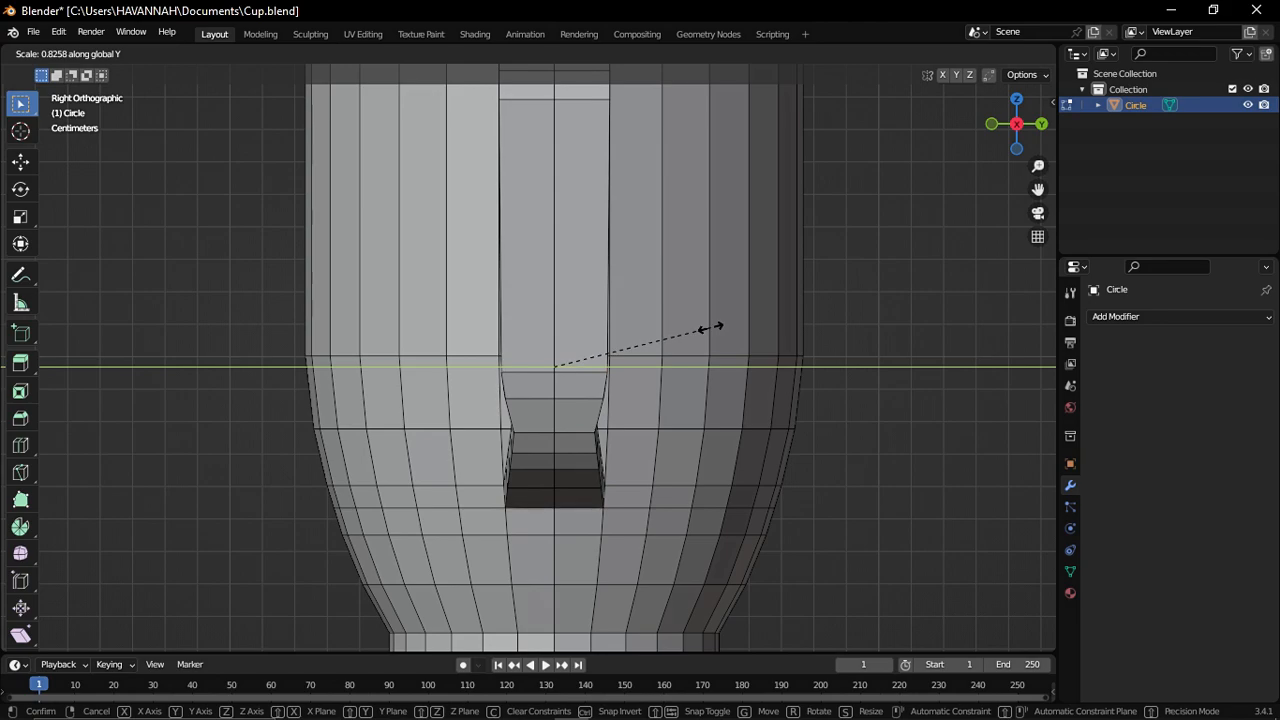
pyautogui.click(712, 328)
# - Widen the joint just below the grip along Y to match the grip's width in right view
pyautogui.scroll(3, 643, 432)
pyautogui.scroll(-4, 643, 434)
pyautogui.moveTo(660, 428); pyautogui.dragTo(789, 377, button='middle')
pyautogui.press('KP_3')
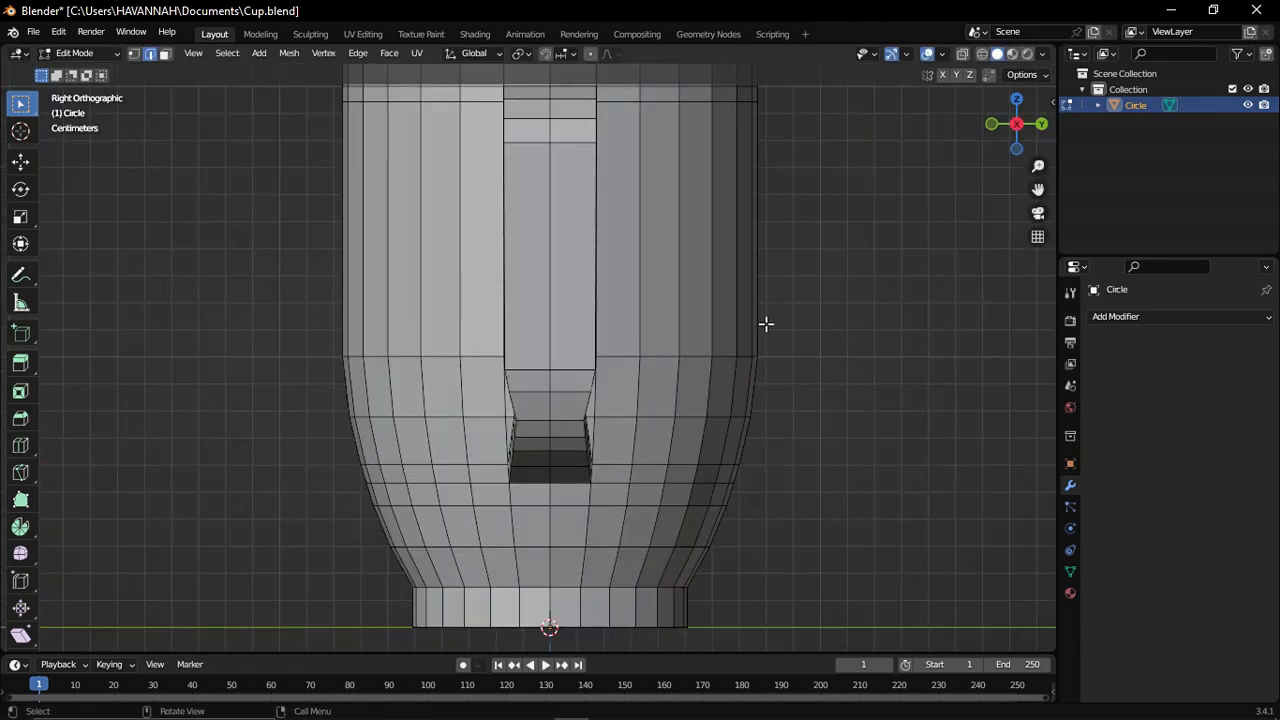
pyautogui.press('s')
pyautogui.press('y')
pyautogui.click(828, 326)
# - Widen the next joint down the lower bend so its sides line up with the grip in right view
pyautogui.moveTo(828, 326); pyautogui.dragTo(540, 446, button='middle')
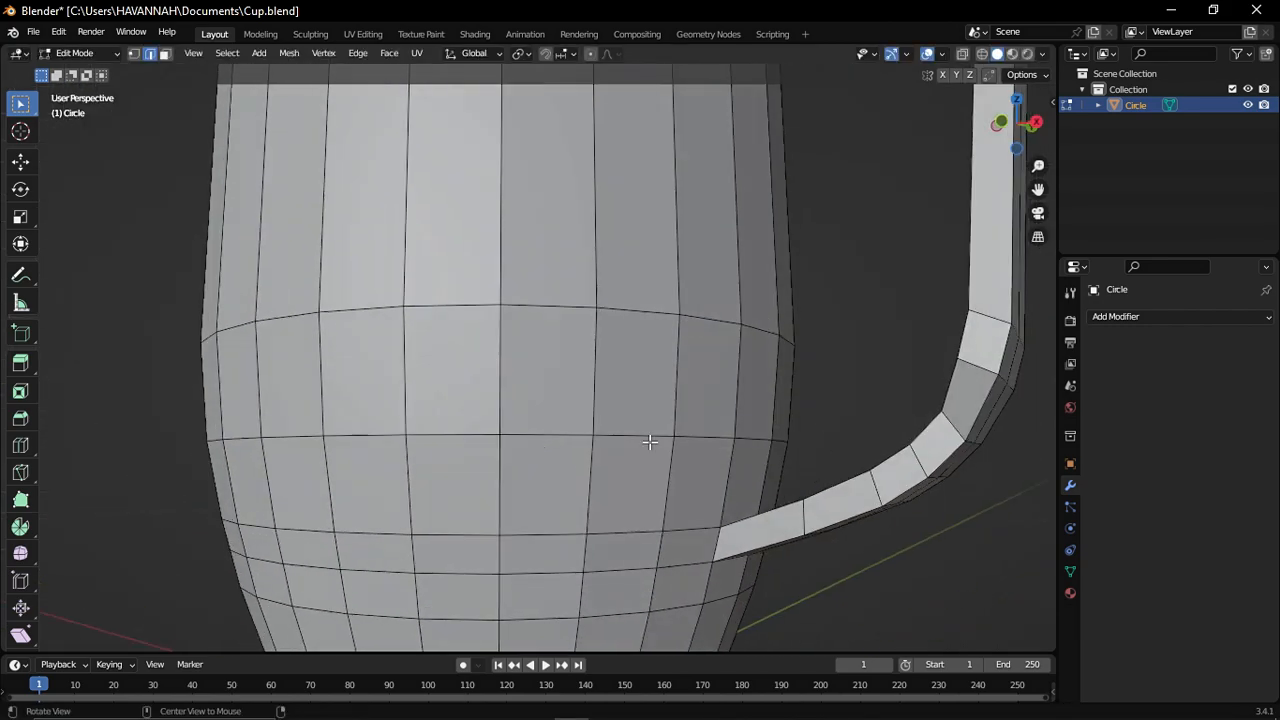
pyautogui.press('KP_3')
pyautogui.press('s')
pyautogui.press('x')
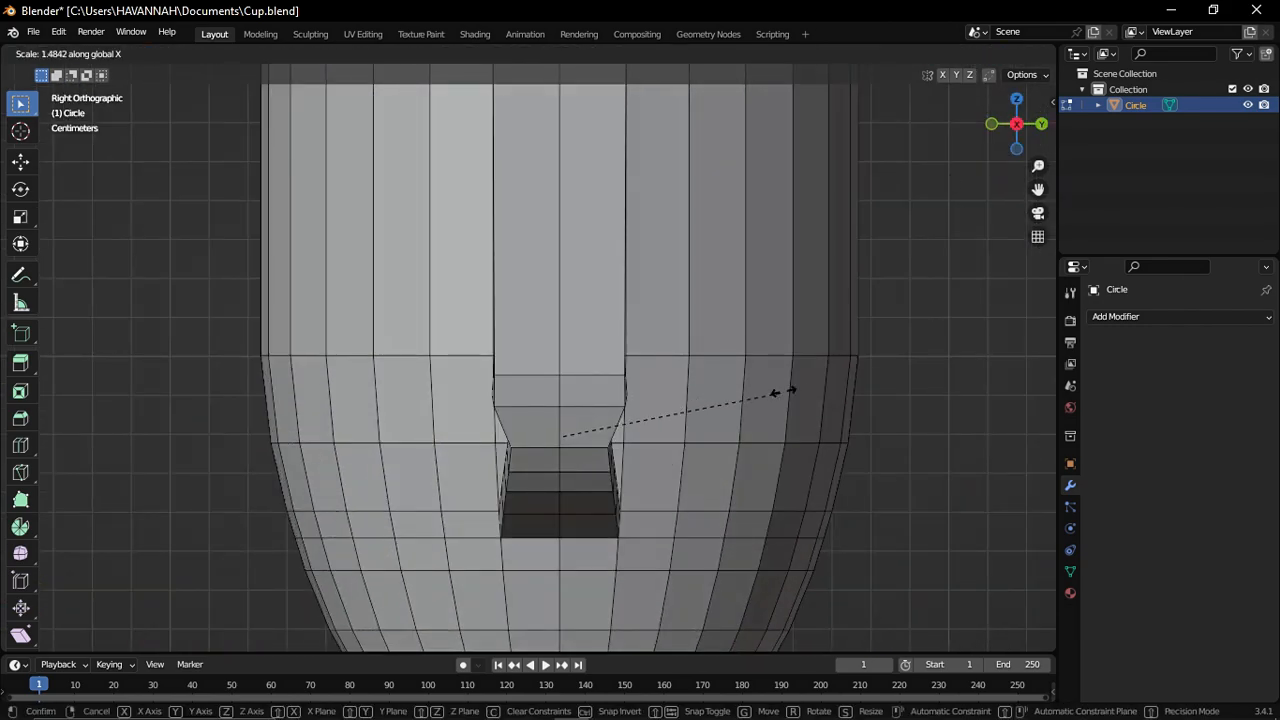
pyautogui.click(757, 401)
pyautogui.scroll(3, 651, 514)
pyautogui.scroll(-6, 651, 514)
pyautogui.moveTo(620, 470); pyautogui.dragTo(743, 417, button='middle')
pyautogui.press('KP_3')
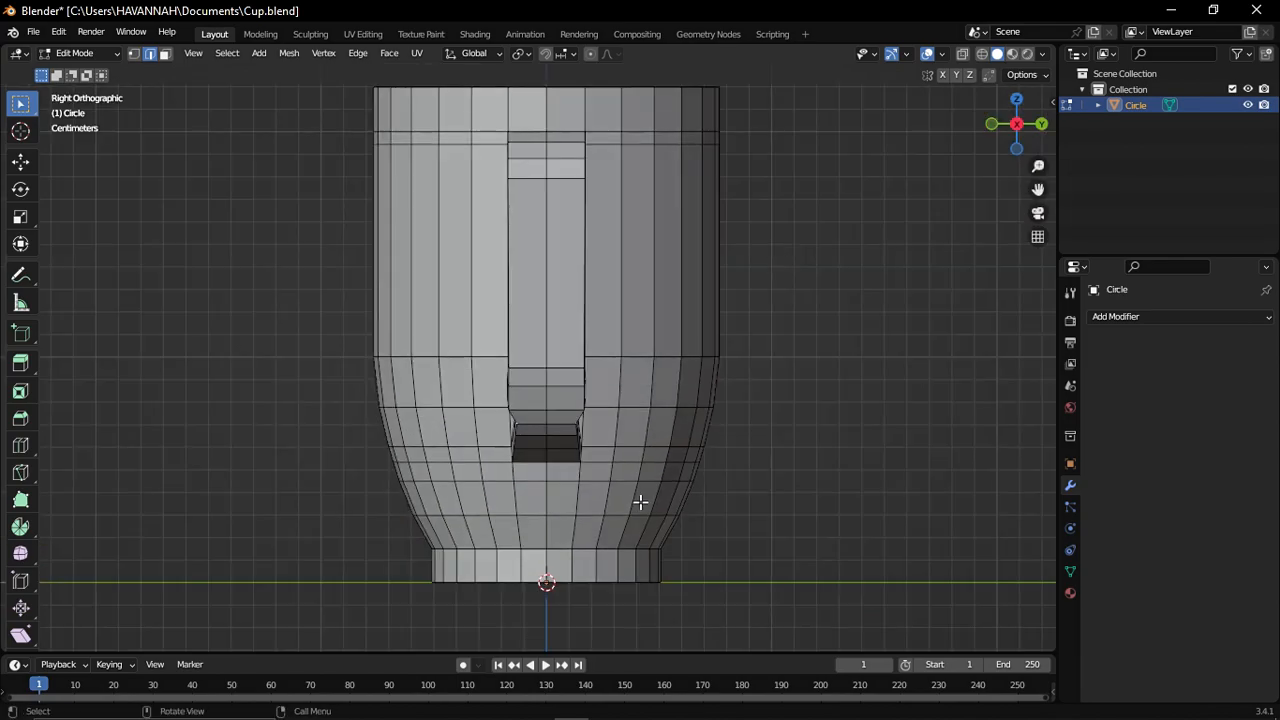
# - Scale the following joint on the handle's lower bend along Y to match the width above it
pyautogui.scroll(4, 700, 474)
pyautogui.press('s')
pyautogui.press('y')
pyautogui.click(785, 462)
pyautogui.scroll(-5, 751, 428)
pyautogui.moveTo(751, 428); pyautogui.dragTo(469, 383, button='middle')
pyautogui.moveTo(539, 406); pyautogui.dragTo(724, 408, button='middle')
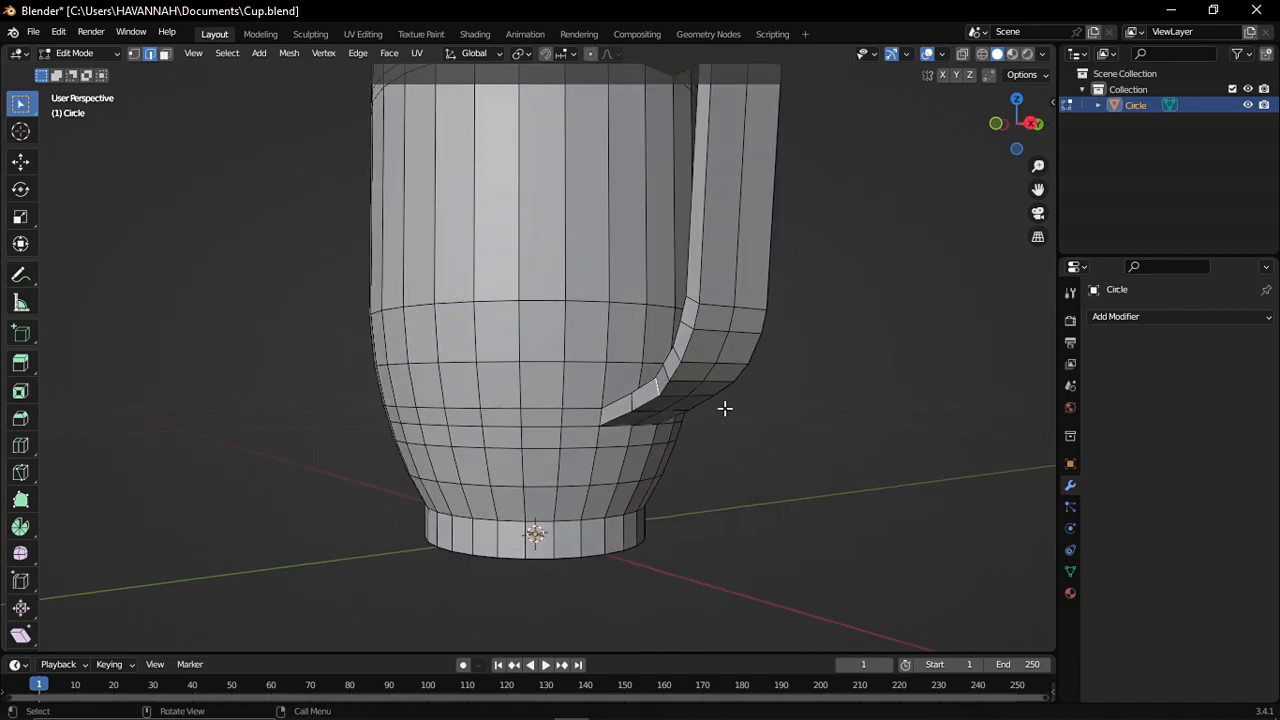
# - Scale the joint two loops out from the cup wall on the handle's lower arm along Y in right view
pyautogui.click(1031, 123)
pyautogui.scroll(5, 763, 340)
pyautogui.press('s')
pyautogui.press('y')
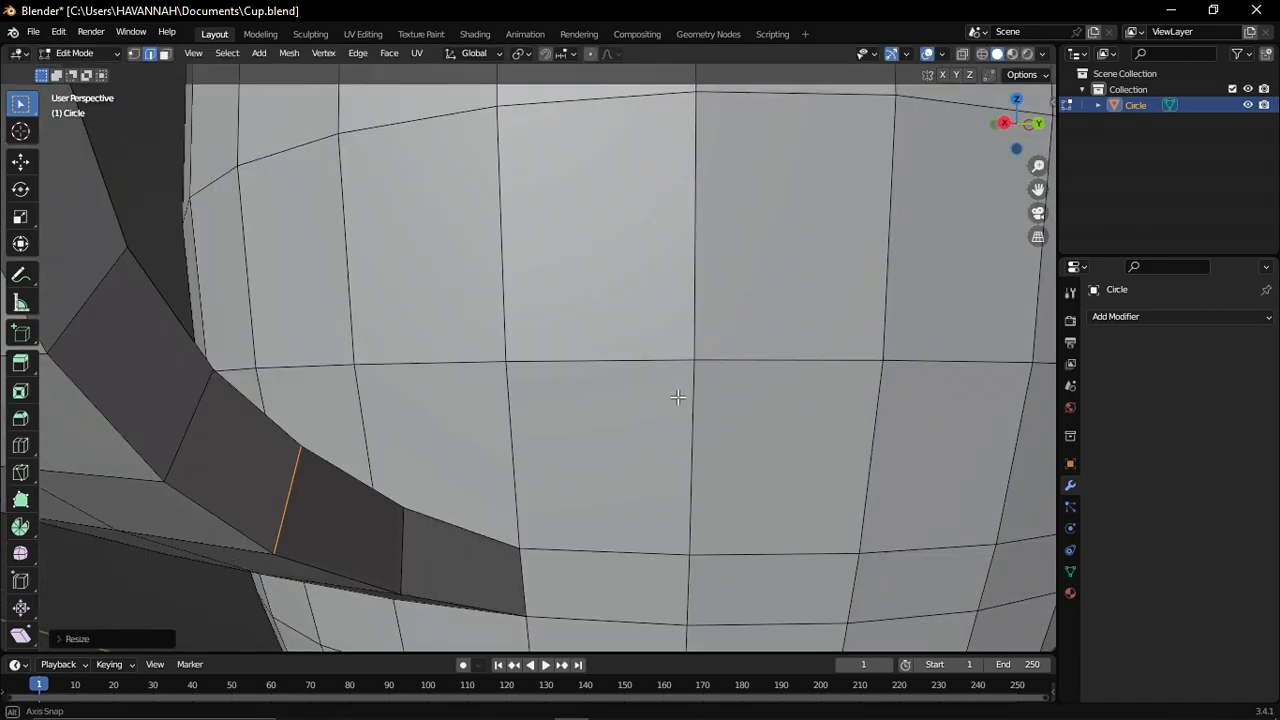
pyautogui.scroll(-3, 677, 394)
pyautogui.moveTo(677, 394); pyautogui.dragTo(586, 500, button='middle')
# - Scale the handle's last joint before the cup wall along Y so the sides taper evenly into the wall
pyautogui.click(1016, 124)
pyautogui.scroll(5, 771, 397)
pyautogui.press('s')
pyautogui.press('y')
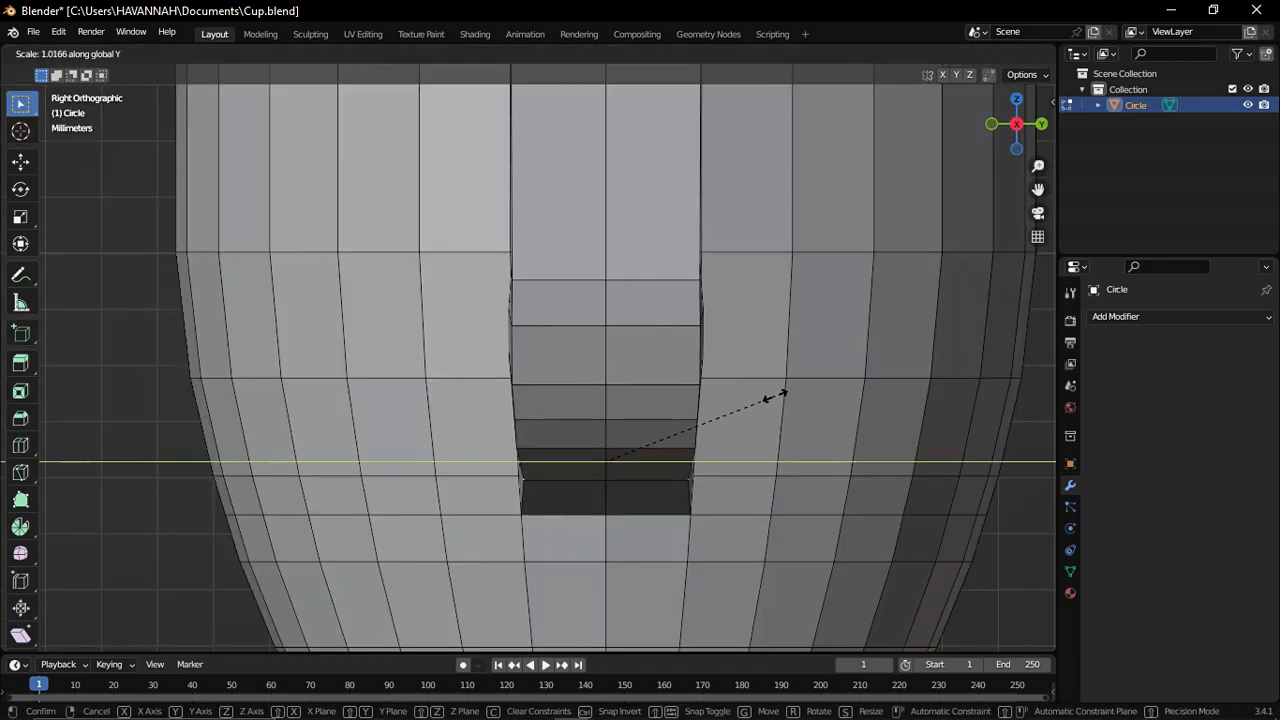
pyautogui.click(888, 312)
# - Inside the cup, fill the opening in the wall behind the handle's upper joint with faces
pyautogui.scroll(-6, 751, 322)
pyautogui.moveTo(751, 322)
pyautogui.mouseDown(button='middle')
pyautogui.moveTo(734, 320)
pyautogui.moveTo(923, 335)
pyautogui.moveTo(757, 328)
pyautogui.mouseUp(button='middle')
pyautogui.scroll(-4, 734, 320)
pyautogui.moveTo(410, 227); pyautogui.dragTo(258, 129, button='middle')
pyautogui.scroll(2, 689, 397)
pyautogui.scroll(5, 623, 466)
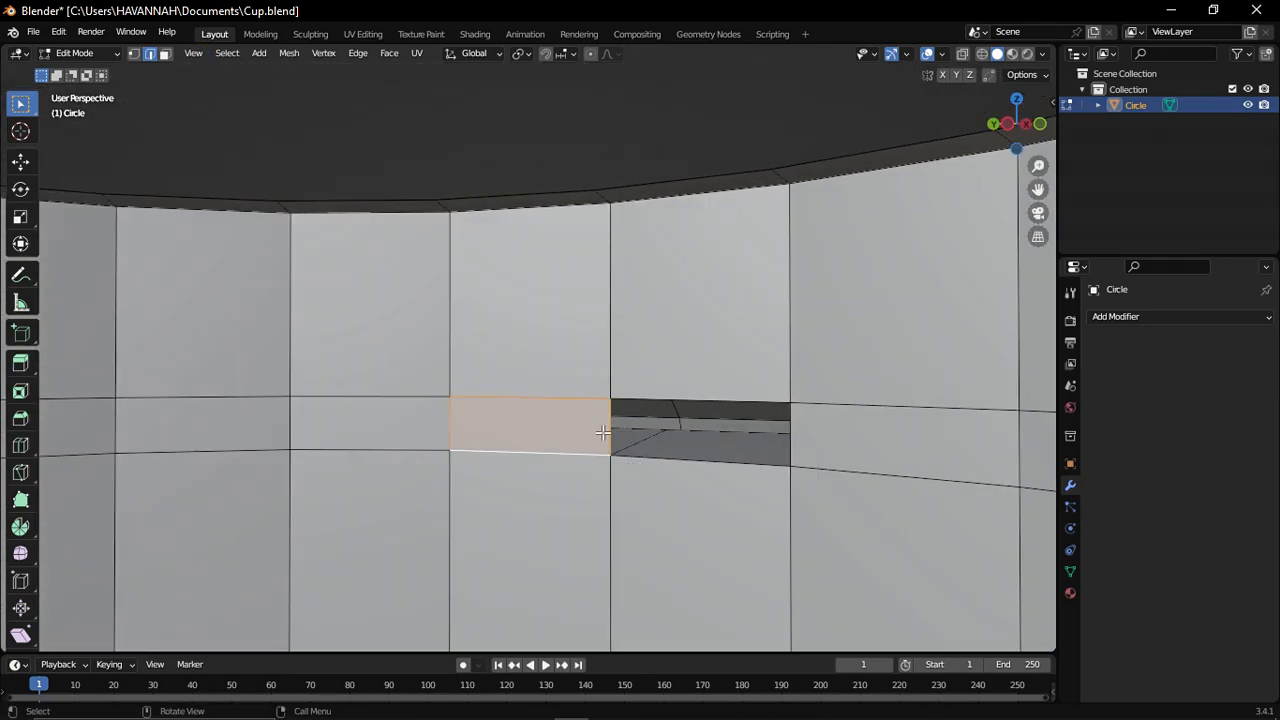
# - Inside the cup, fill the opening behind the handle's lower joint with faces
pyautogui.scroll(-4, 717, 470)
pyautogui.moveTo(717, 470); pyautogui.dragTo(460, 412, button='middle')
pyautogui.scroll(3, 626, 506)
pyautogui.click(447, 418)
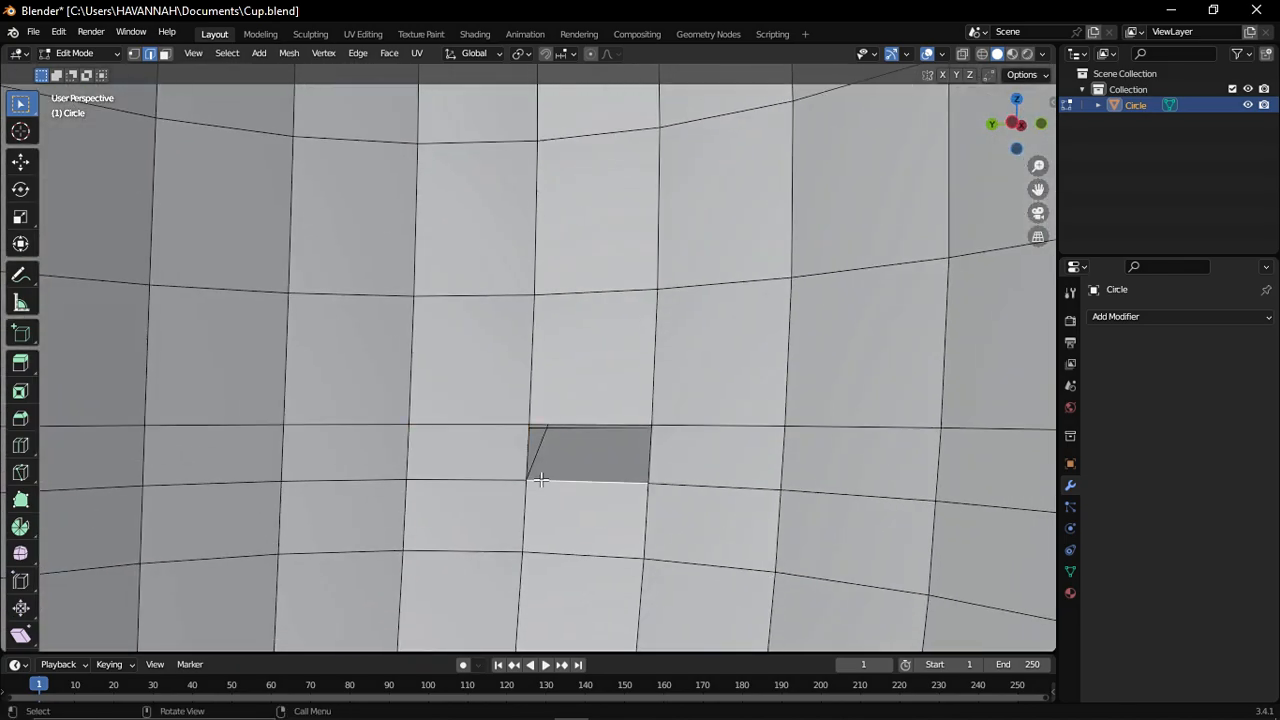
pyautogui.scroll(-8, 661, 457)
pyautogui.moveTo(629, 371); pyautogui.dragTo(591, 329, button='middle')
pyautogui.scroll(4, 620, 233)
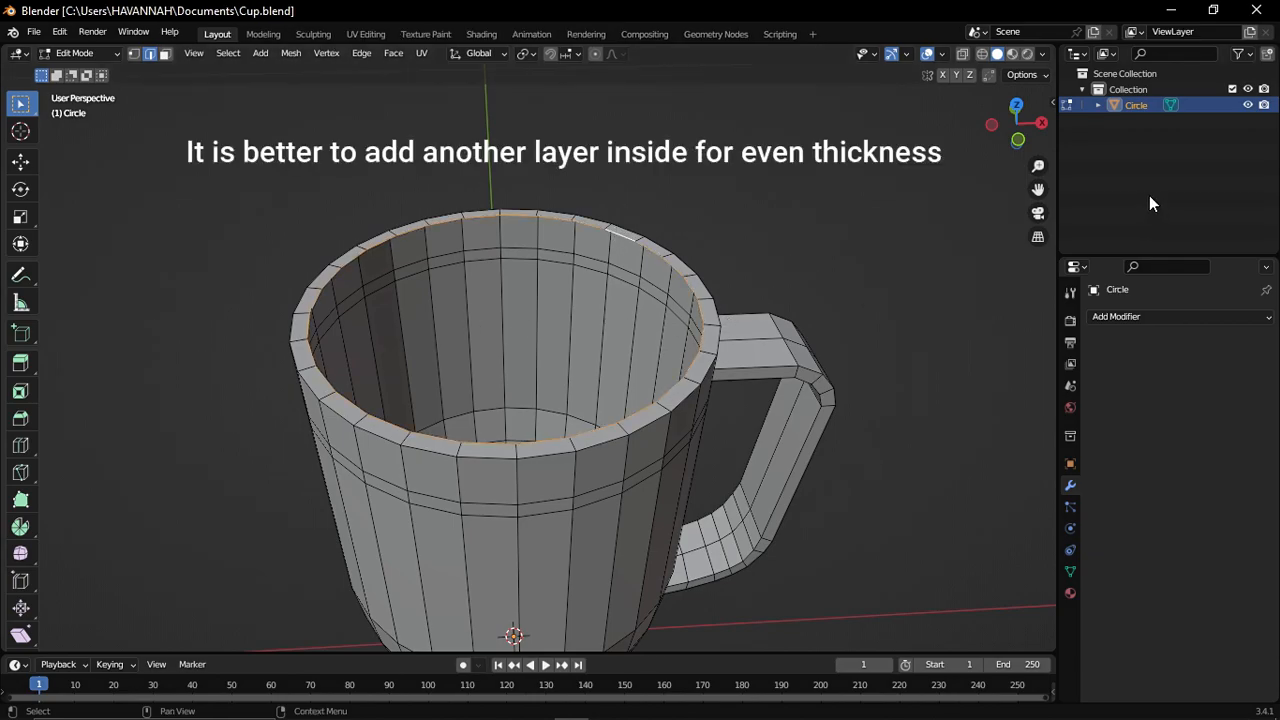
# - In front view with X-ray on, extrude the cup's inner rim loop straight down to start an inner wall layer
pyautogui.moveTo(705, 380); pyautogui.dragTo(736, 253, button='middle')
pyautogui.press('KP_1')
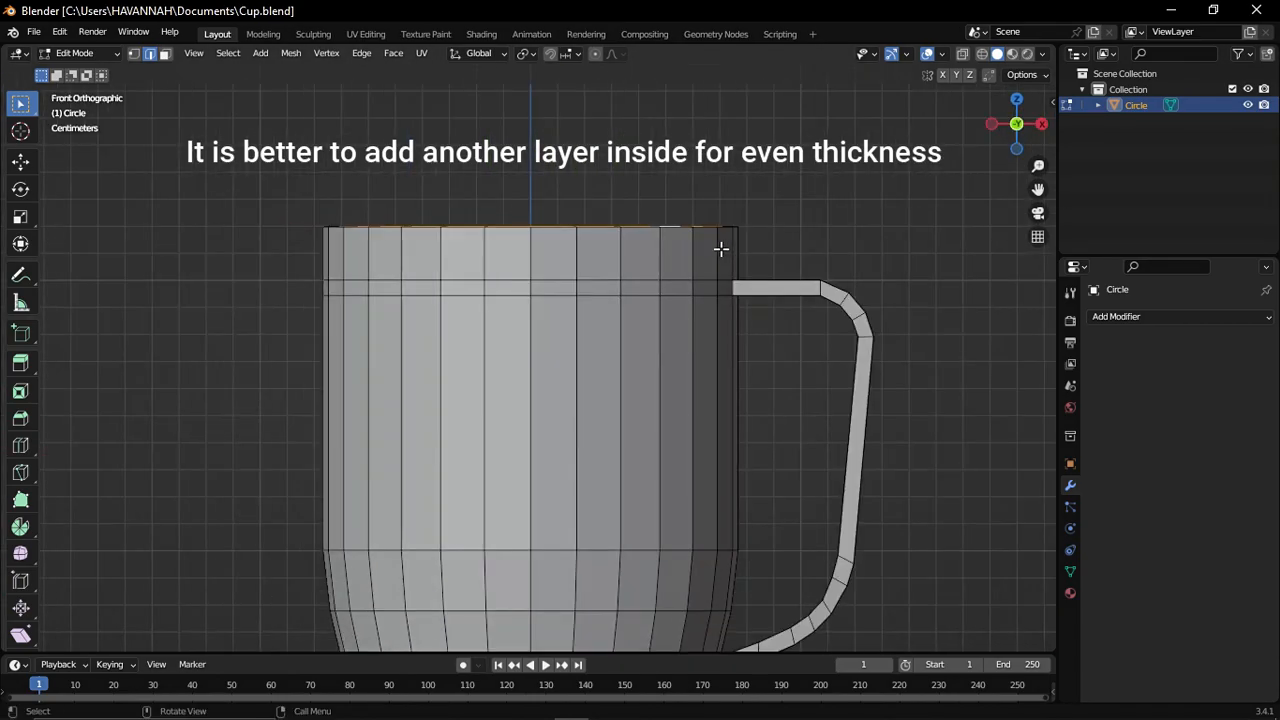
pyautogui.click(965, 56)
pyautogui.scroll(-3, 700, 300)
pyautogui.click(260, 270)
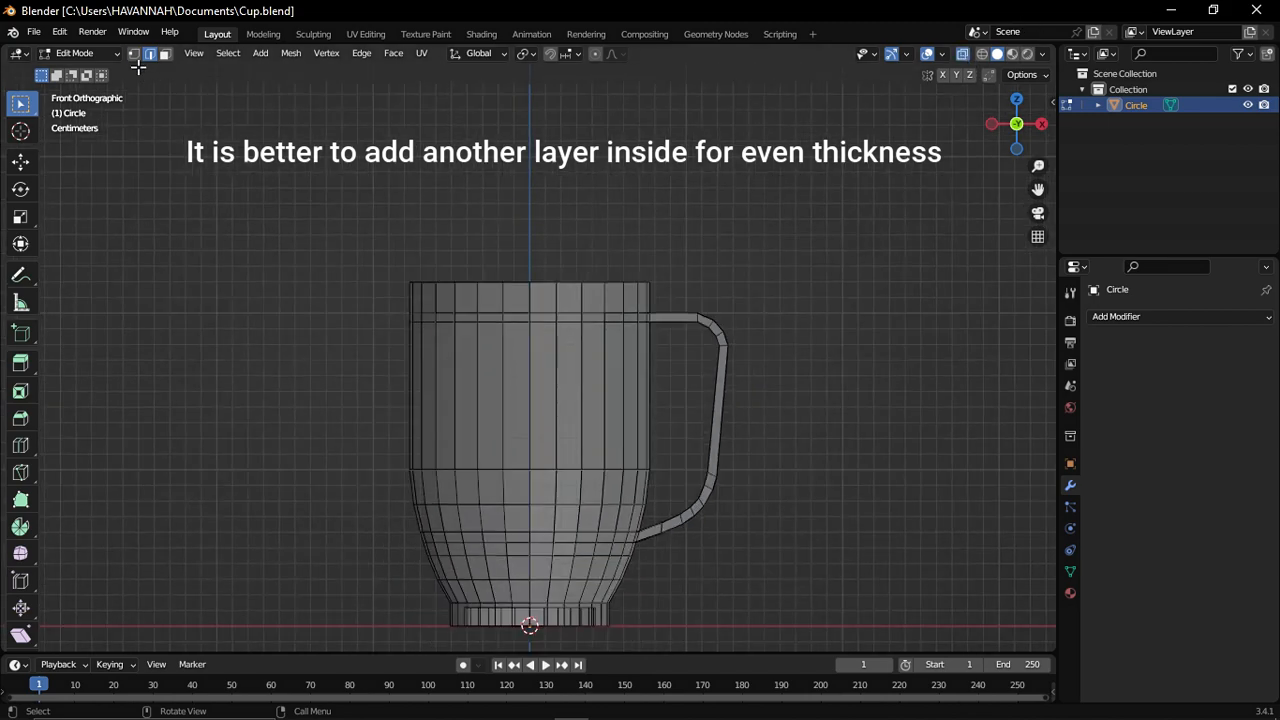
pyautogui.click(799, 500)
pyautogui.scroll(5, 743, 503)
pyautogui.keyDown('shift'); pyautogui.moveTo(743, 503); pyautogui.dragTo(743, 203, button='middle'); pyautogui.keyUp('shift')
# - Move the extruded inner loop along Z to align it with the outer loop where the body starts curving
pyautogui.scroll(5, 643, 343)
pyautogui.keyDown('shift'); pyautogui.moveTo(557, 342); pyautogui.dragTo(580, 364, button='middle'); pyautogui.keyUp('shift')
pyautogui.press('g')
pyautogui.press('z')
pyautogui.click(580, 367)
pyautogui.scroll(-5, 580, 367)
# - Extrude the inner layer down to the first loop of the body's curve and scale it inward to follow the outer wall
pyautogui.keyDown('shift'); pyautogui.moveTo(420, 380); pyautogui.dragTo(606, 378, button='middle'); pyautogui.keyUp('shift')
pyautogui.scroll(6, 606, 378)
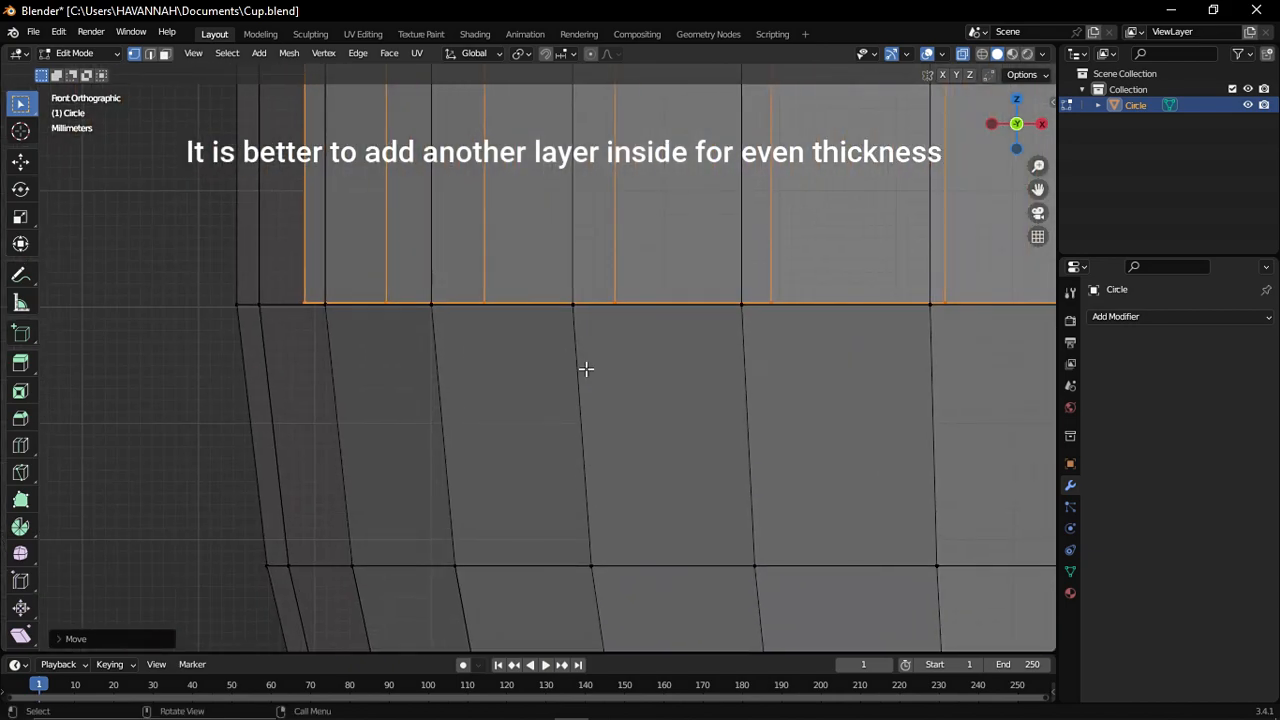
pyautogui.press('e')
pyautogui.press('z')
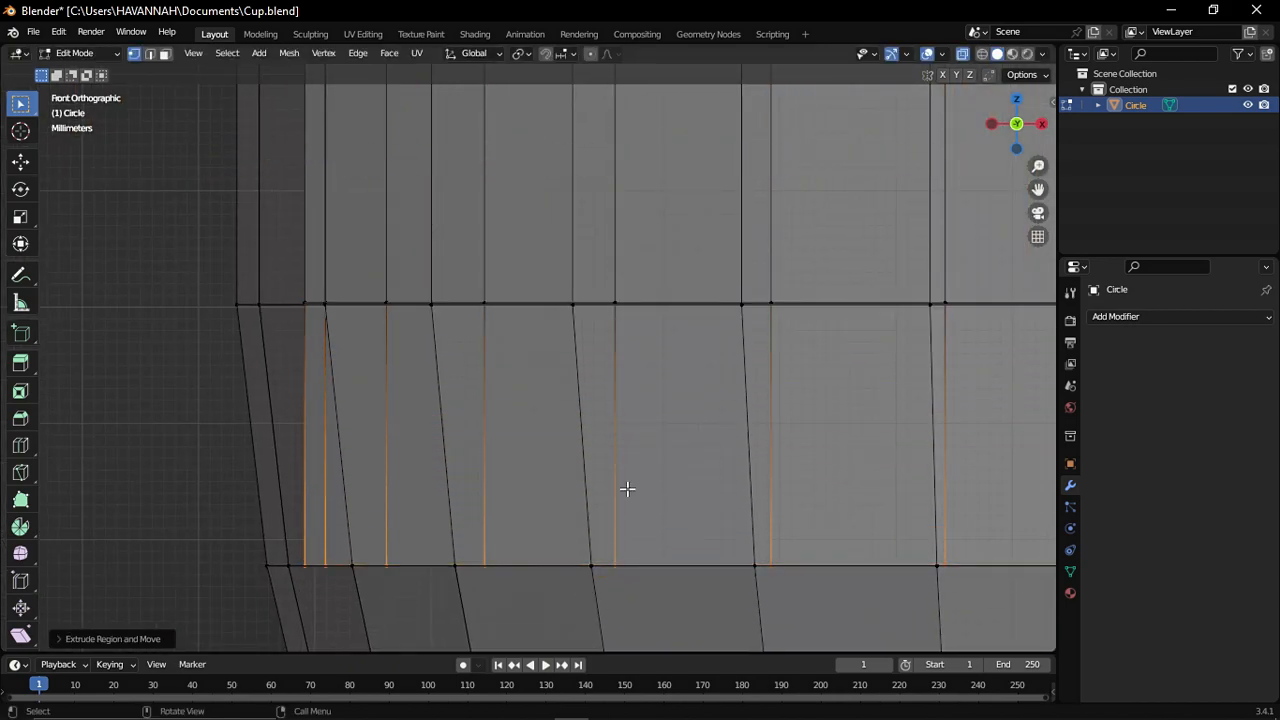
pyautogui.press('s')
pyautogui.click(648, 478)
# - Extrude the inner layer to the loop at the top of the handle's lower joint and scale it inward parallel to the outer wall
pyautogui.keyDown('shift'); pyautogui.moveTo(790, 479); pyautogui.dragTo(697, 335, button='middle'); pyautogui.keyUp('shift')
pyautogui.scroll(-1, 697, 335)
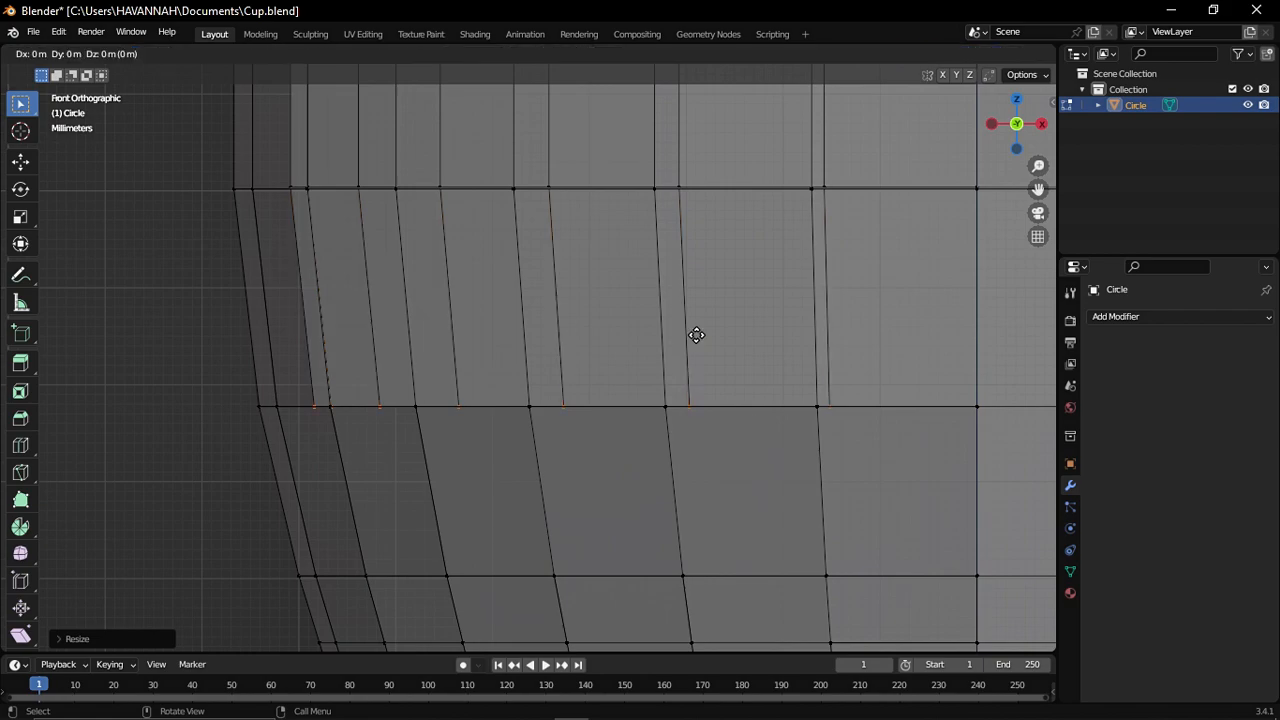
pyautogui.press('z')
pyautogui.press('s')
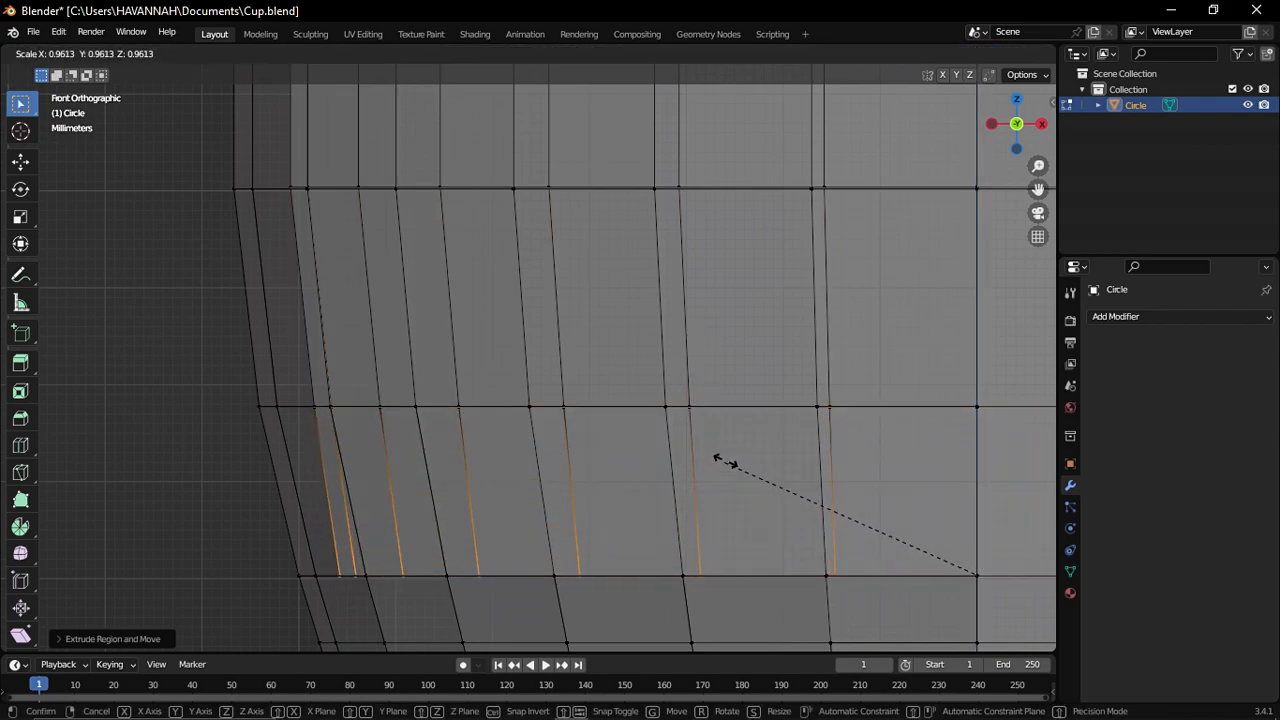
pyautogui.click(768, 442)
# - Extrude the inner layer past the handle's lower joint to the loop just below it and scale it inward
pyautogui.scroll(-1, 657, 446)
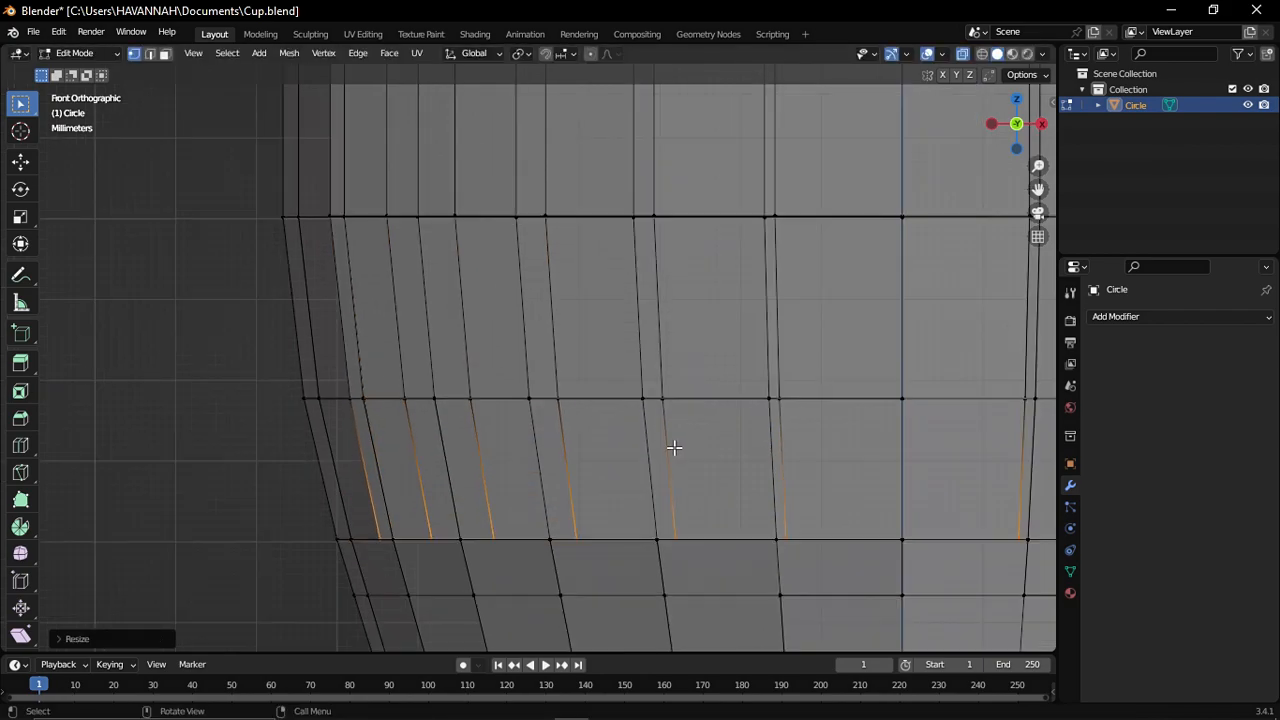
pyautogui.keyDown('shift'); pyautogui.moveTo(657, 446); pyautogui.dragTo(655, 305, button='middle'); pyautogui.keyUp('shift')
pyautogui.scroll(3, 646, 397)
pyautogui.keyDown('shift'); pyautogui.moveTo(646, 397); pyautogui.dragTo(666, 282, button='middle'); pyautogui.keyUp('shift')
pyautogui.press('e')
pyautogui.press('z')
pyautogui.click(665, 514)
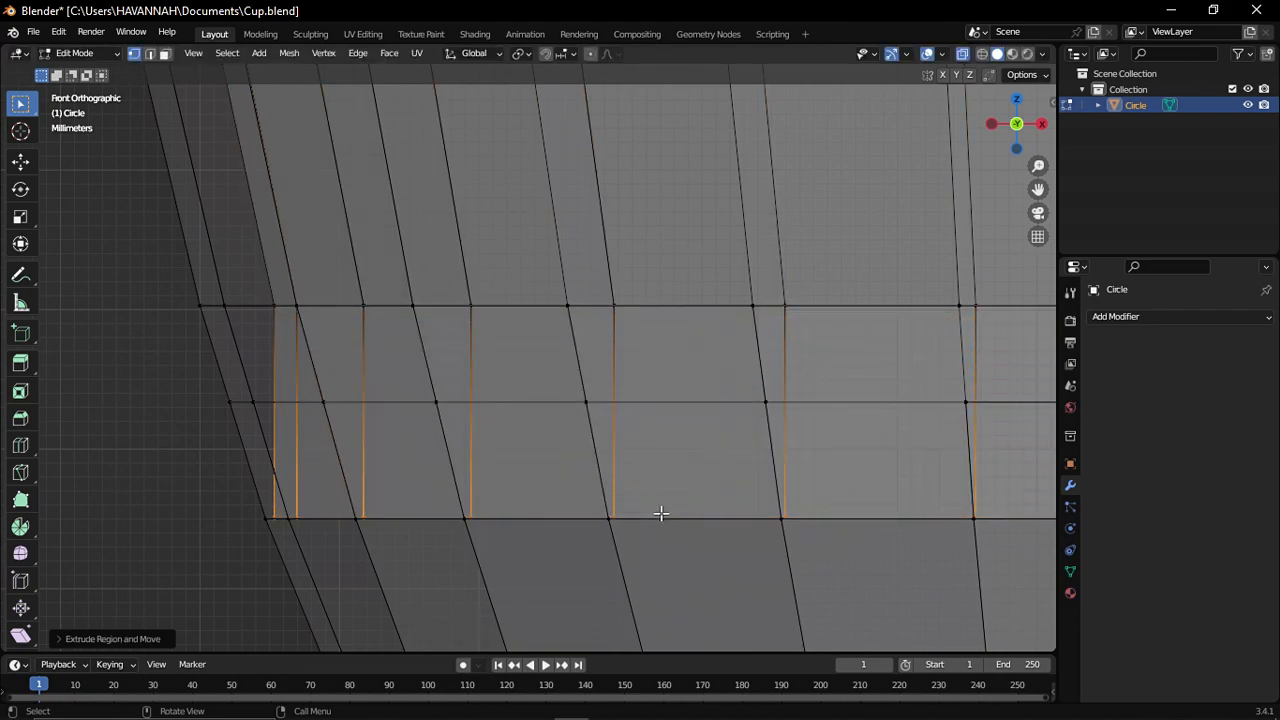
pyautogui.press('s')
pyautogui.click(570, 501)
# - Extrude the inner layer down to the last body loop above the foot and scale it inward to keep the wall thickness even
pyautogui.scroll(-1, 627, 483)
pyautogui.keyDown('shift'); pyautogui.moveTo(627, 483); pyautogui.dragTo(527, 221, button='middle'); pyautogui.keyUp('shift')
pyautogui.press('e')
pyautogui.press('z')
pyautogui.press('s')
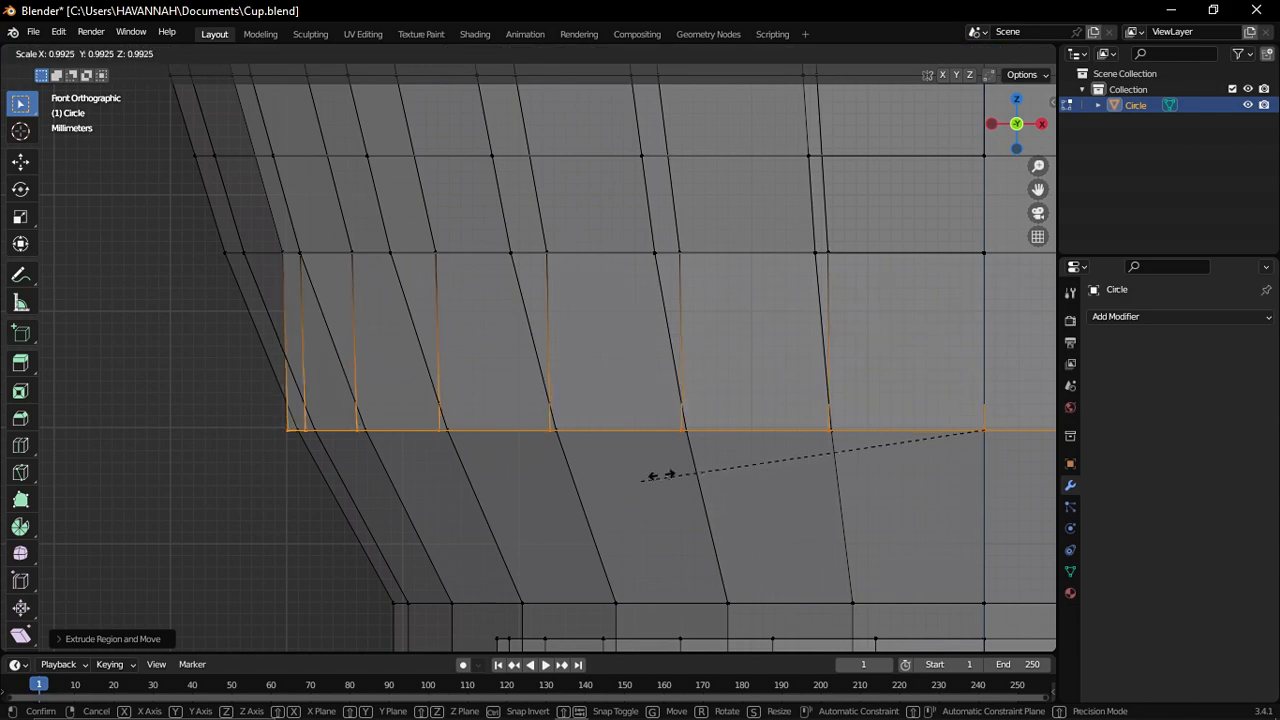
pyautogui.click(994, 578)
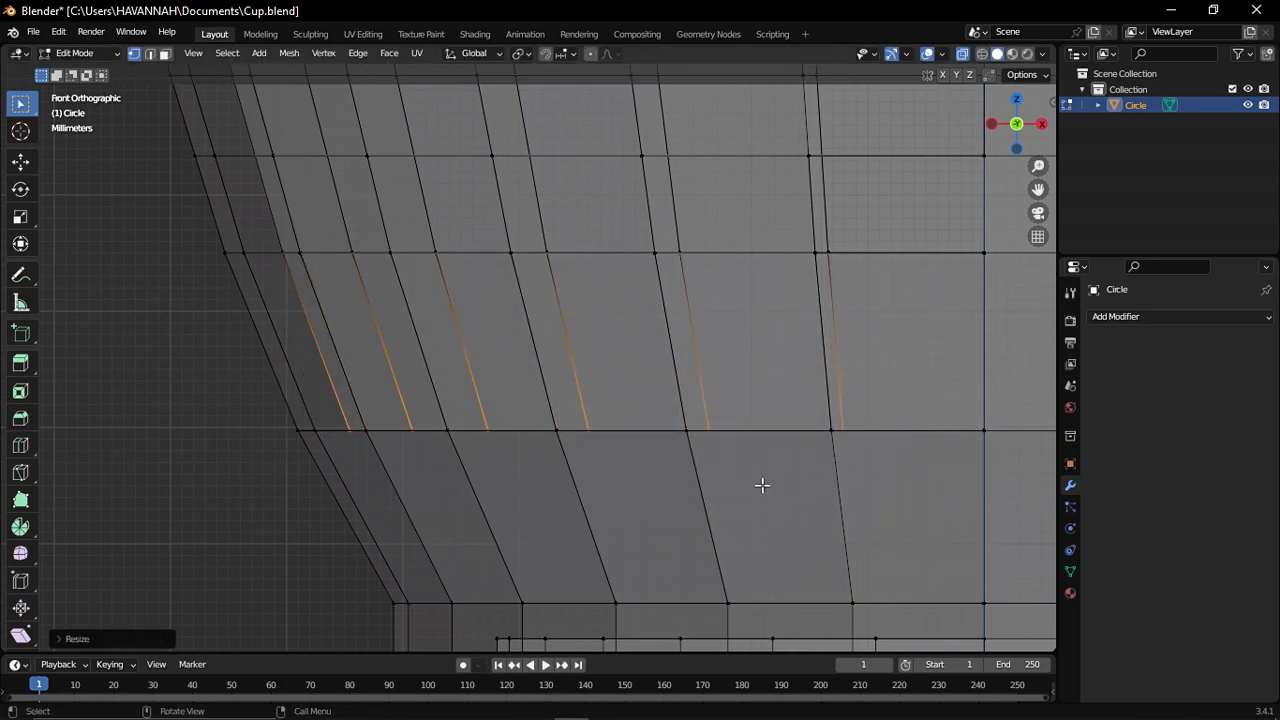
# - Extrude the inner layer down to the top of the foot and scale its bottom loop to about 0.85
pyautogui.keyDown('shift'); pyautogui.moveTo(729, 471); pyautogui.dragTo(702, 365, button='middle'); pyautogui.keyUp('shift')
pyautogui.press('z')
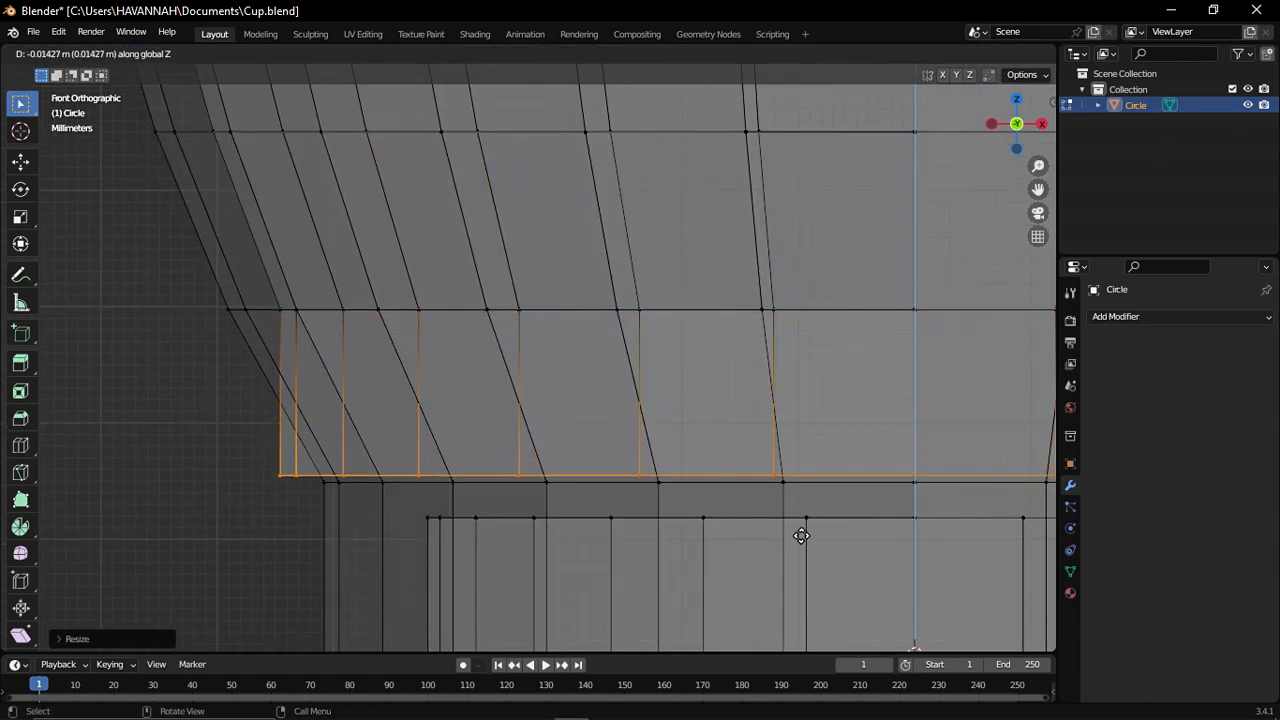
pyautogui.click(799, 538)
pyautogui.press('s')
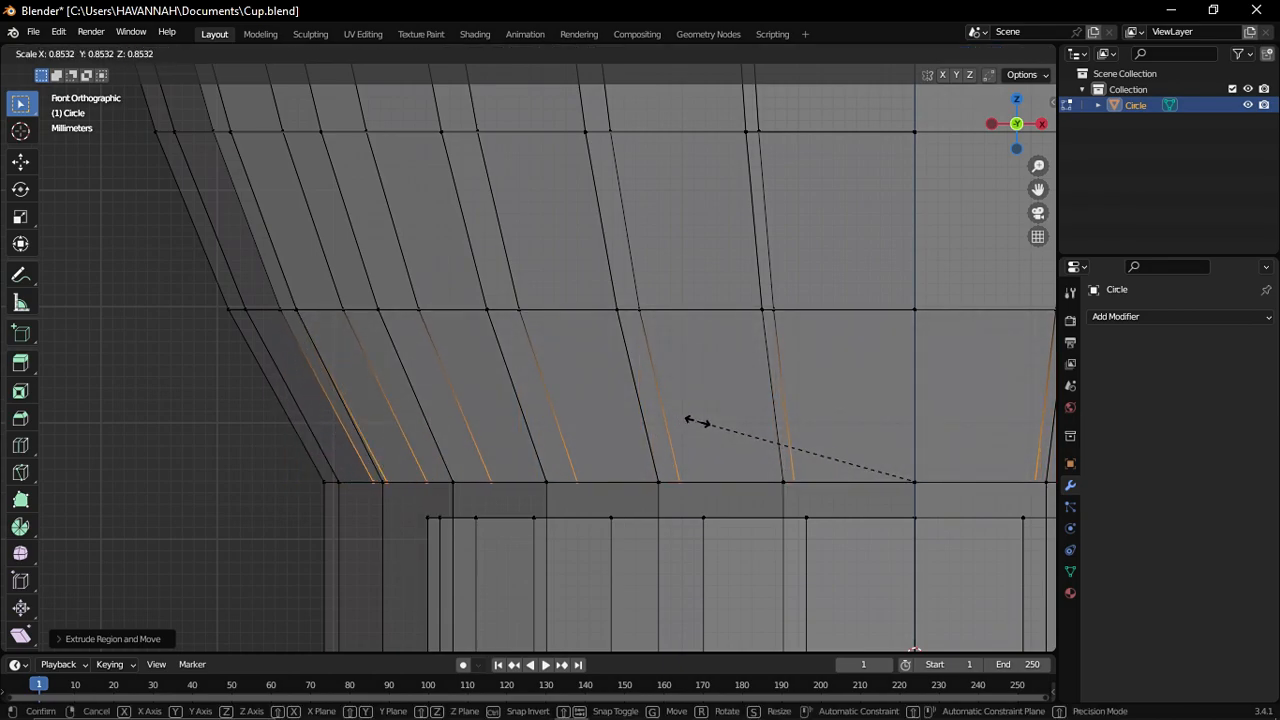
pyautogui.click(695, 420)
# - Turn off X-ray display and examine the new inner layer from the top view
pyautogui.moveTo(675, 340); pyautogui.dragTo(614, 414, button='middle')
pyautogui.scroll(-5, 630, 414)
pyautogui.click(963, 54)
pyautogui.scroll(-5, 735, 430)
pyautogui.moveTo(735, 430); pyautogui.dragTo(700, 363, button='middle')
pyautogui.scroll(4, 751, 459)
pyautogui.press('KP_7')
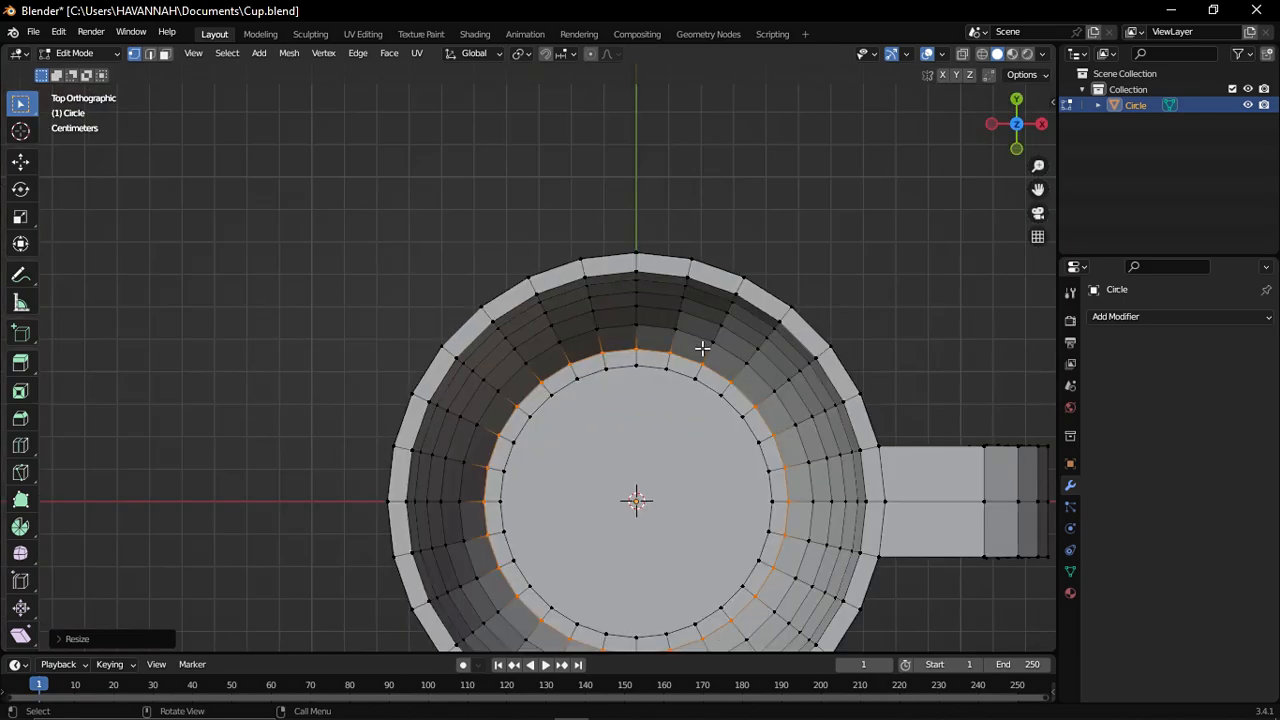
pyautogui.keyDown('shift'); pyautogui.moveTo(704, 268); pyautogui.dragTo(468, 91, button='middle'); pyautogui.keyUp('shift')
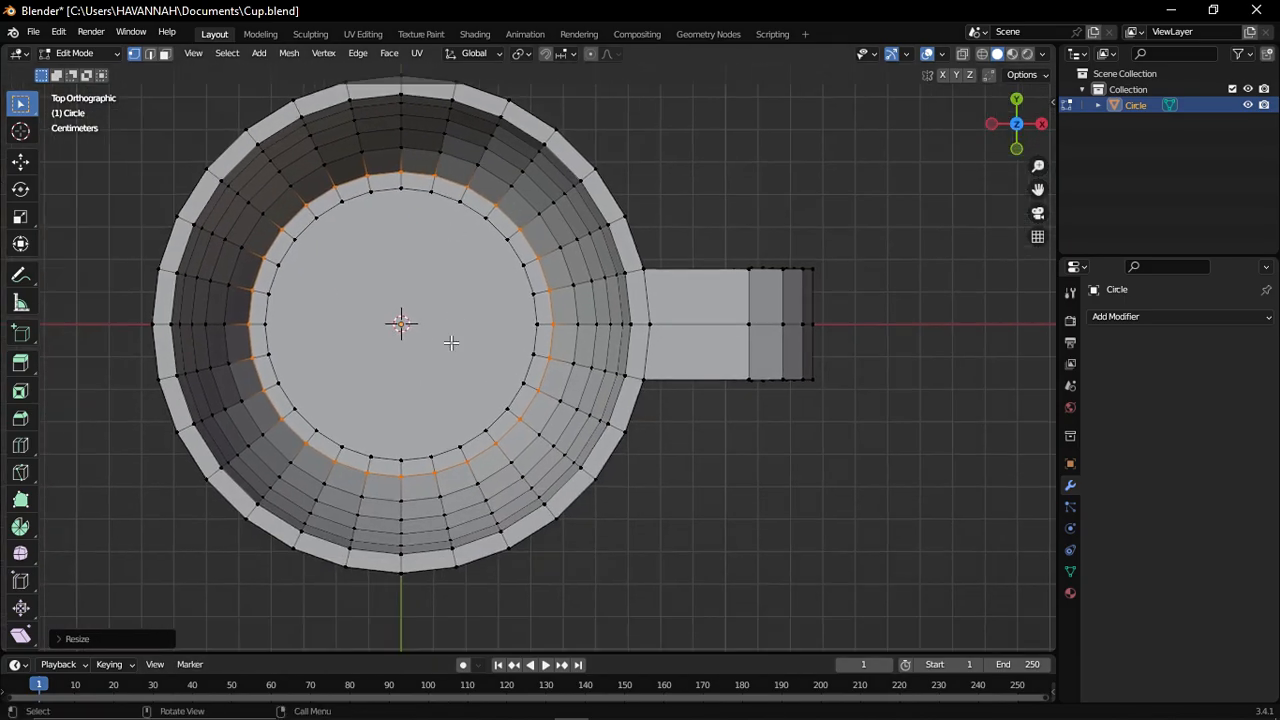
pyautogui.scroll(2, 455, 104)
# - In edge selection mode, extrude the inner layer's bottom loop and scale it inward to form a flat floor ring
pyautogui.press('2')
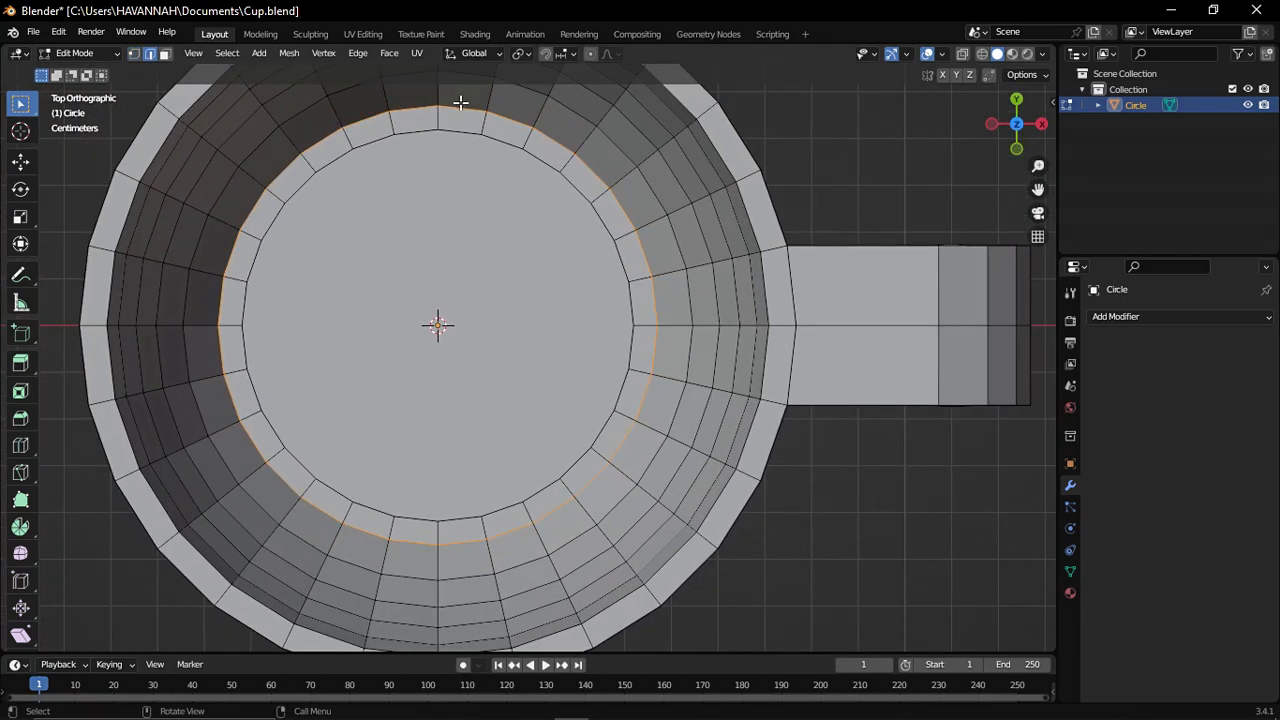
pyautogui.moveTo(413, 544); pyautogui.dragTo(503, 459, button='middle')
pyautogui.moveTo(652, 343); pyautogui.dragTo(580, 277, button='middle')
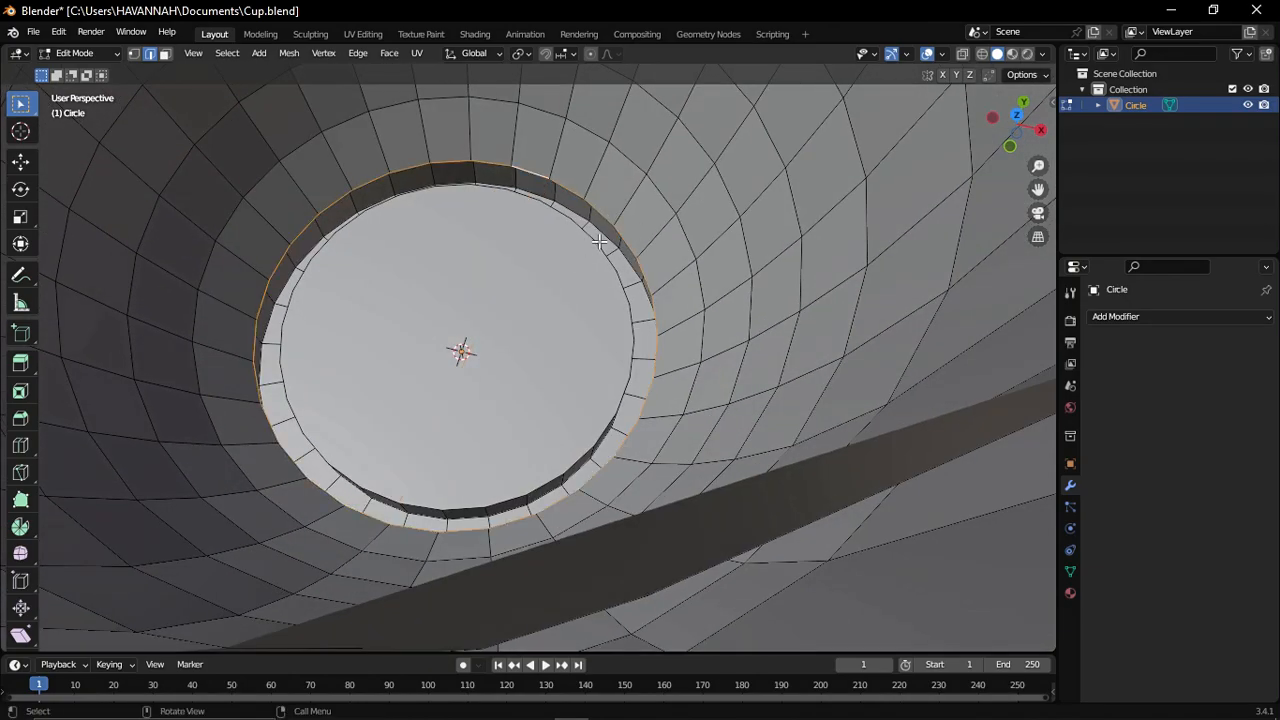
pyautogui.press('s')
pyautogui.moveTo(552, 217); pyautogui.dragTo(662, 420, button='middle')
pyautogui.hotkey('alt', 'z')
pyautogui.hotkey('alt', 'z')
pyautogui.moveTo(663, 331); pyautogui.dragTo(516, 386, button='middle')
pyautogui.scroll(2, 735, 290)
pyautogui.moveTo(738, 288); pyautogui.dragTo(777, 322, button='middle')
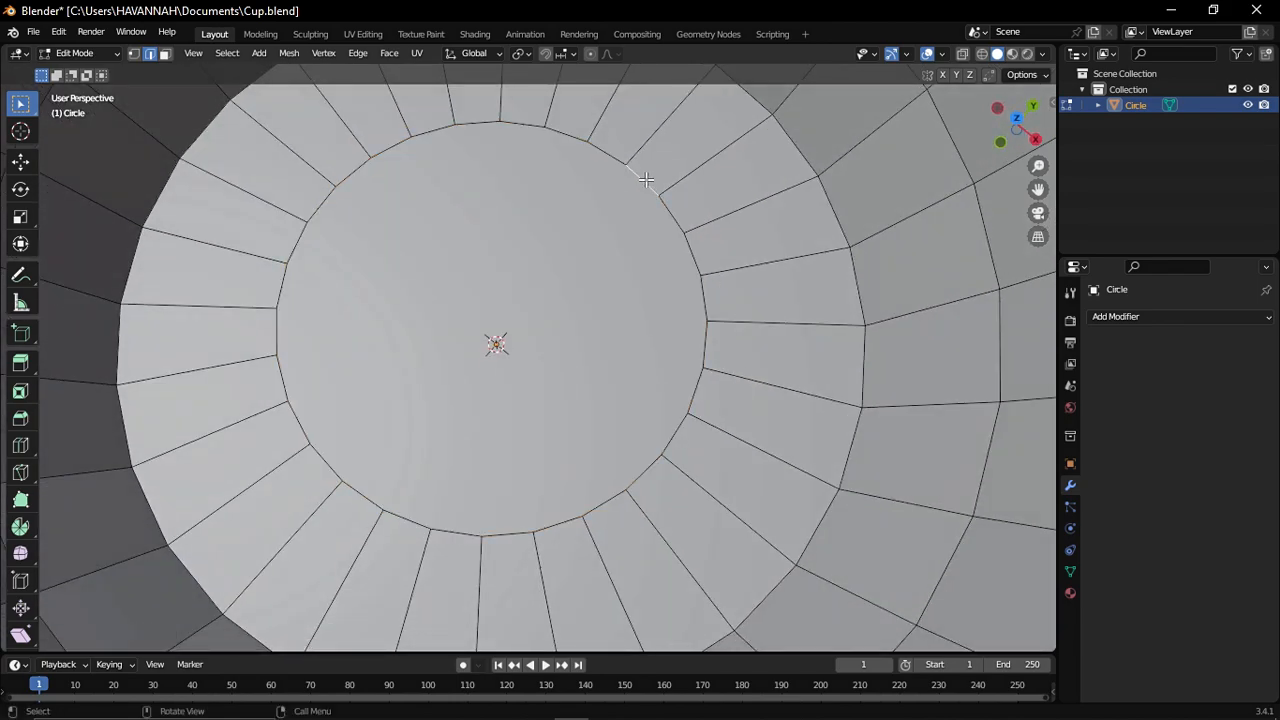
# - Fill the opening inside the floor ring with parallel strip faces between opposite edges, working in top view
pyautogui.press('KP_7')
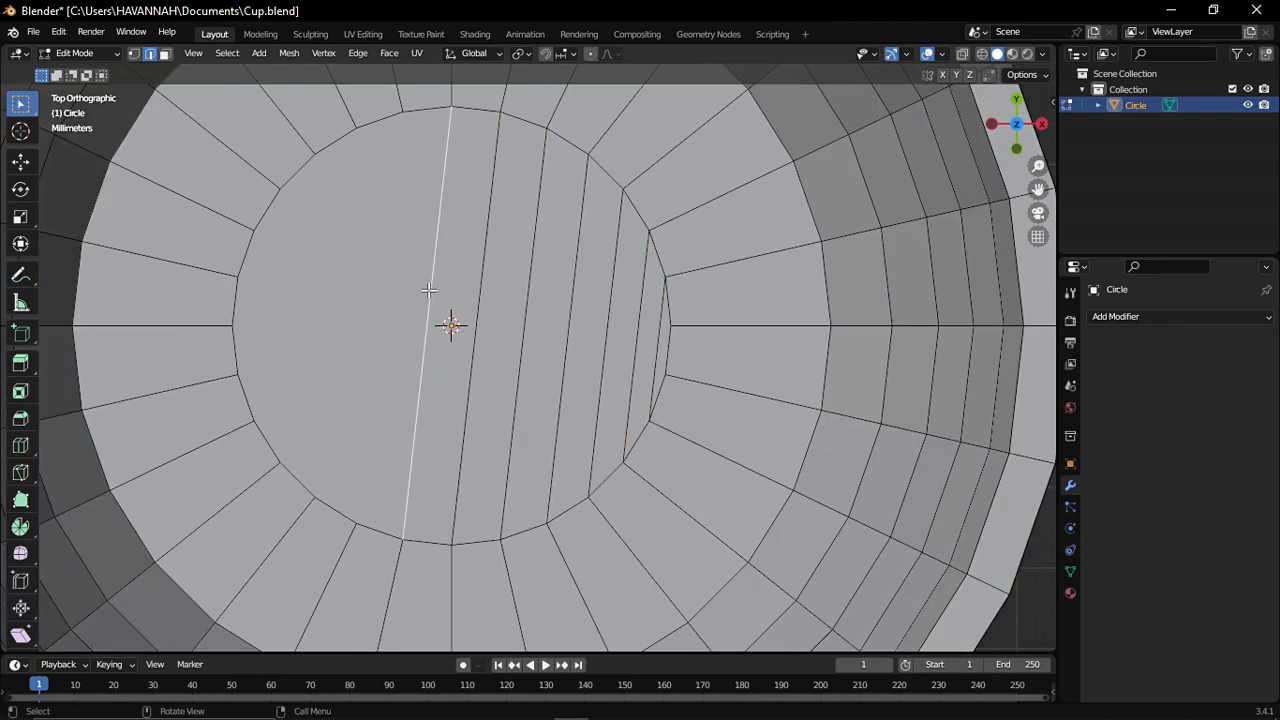
pyautogui.scroll(-6, 451, 287)
pyautogui.moveTo(451, 287); pyautogui.dragTo(545, 390, button='middle')
pyautogui.scroll(-2, 545, 390)
pyautogui.scroll(3, 548, 420)
pyautogui.moveTo(548, 440); pyautogui.dragTo(640, 295, button='middle')
pyautogui.scroll(-3, 640, 295)
# - Add a Subdivision Surface modifier to the cup and inspect the smoothed mesh
pyautogui.click(1147, 318)
pyautogui.click(988, 596)
pyautogui.moveTo(829, 400); pyautogui.dragTo(651, 371, button='middle')
pyautogui.press('a')
pyautogui.scroll(-3, 606, 337)
pyautogui.scroll(2, 620, 309)
pyautogui.scroll(2, 580, 269)
# - In face selection mode, inset the round face on the cup's underside, hiding the subdivision display while doing it
pyautogui.click(165, 53)
pyautogui.click(563, 303)
pyautogui.press('i')
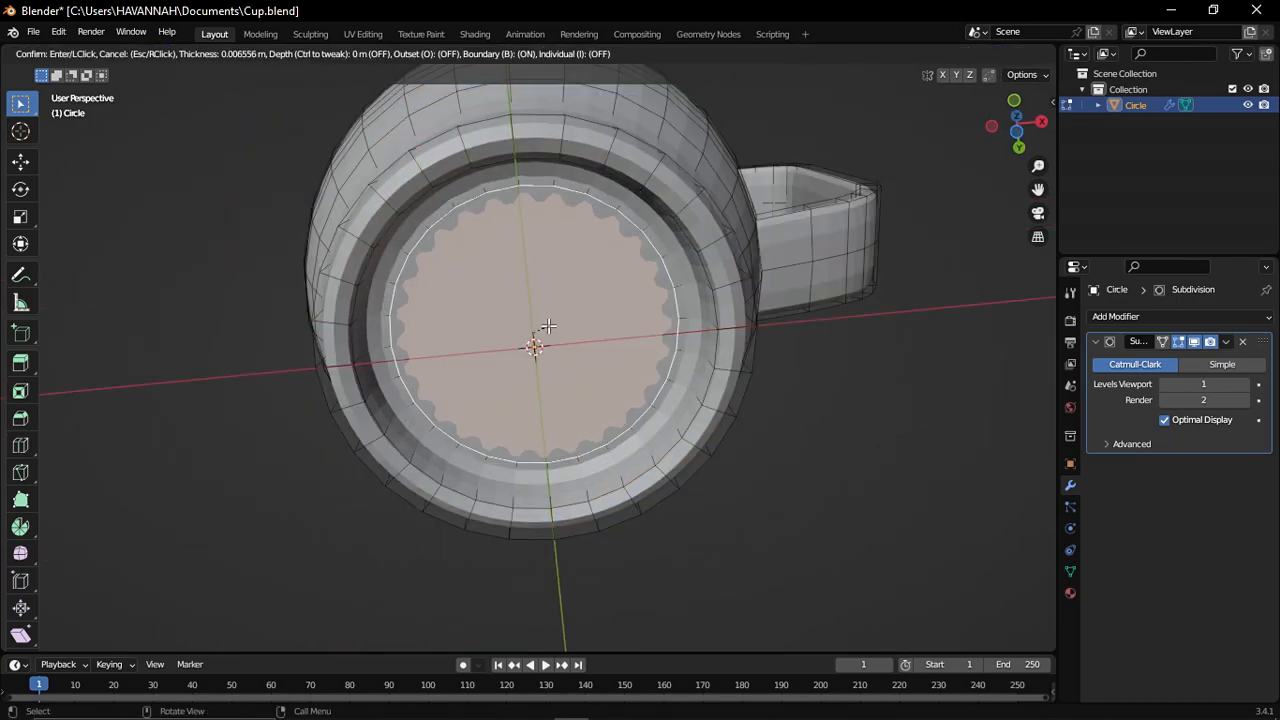
pyautogui.rightClick(556, 325)
pyautogui.click(1194, 342)
pyautogui.moveTo(750, 335); pyautogui.dragTo(751, 255, button='middle')
pyautogui.click(640, 301)
pyautogui.click(1194, 342)
# - Delete the inset face on the underside and fill the hole with parallel strip faces in bottom view
pyautogui.press('x')
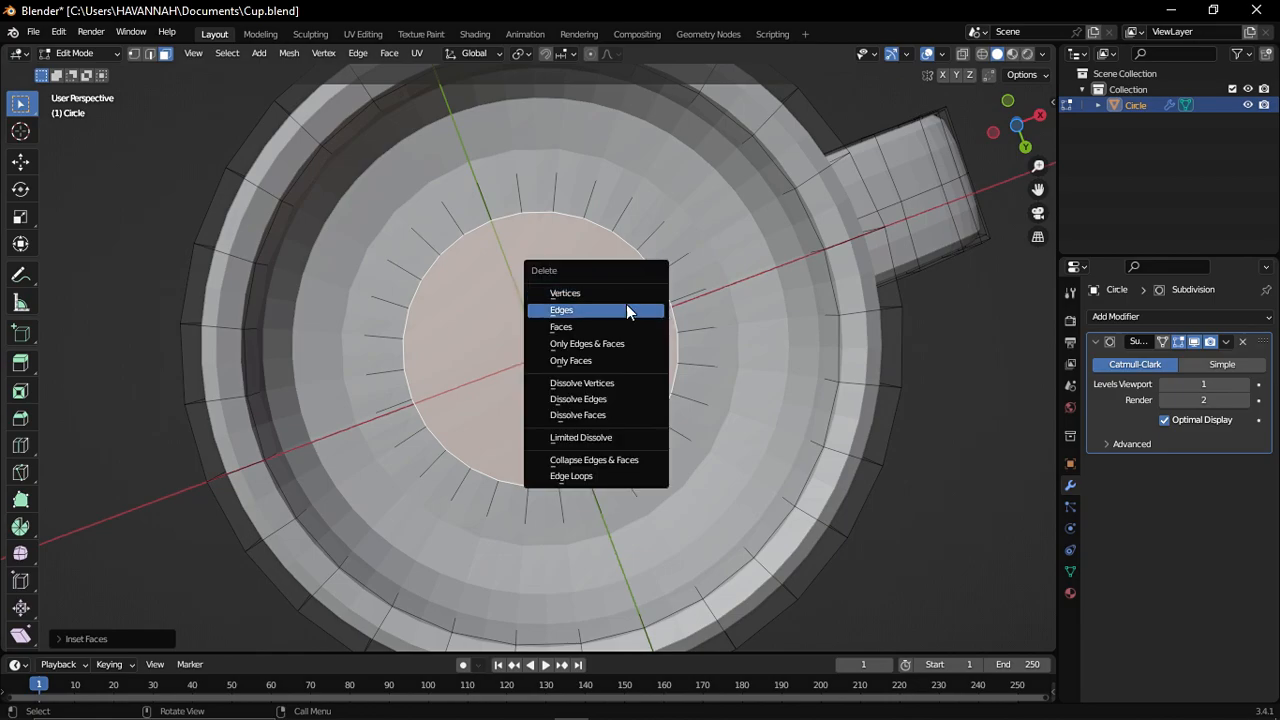
pyautogui.click(635, 329)
pyautogui.press('ctrl+KP_7')
pyautogui.scroll(3, 545, 199)
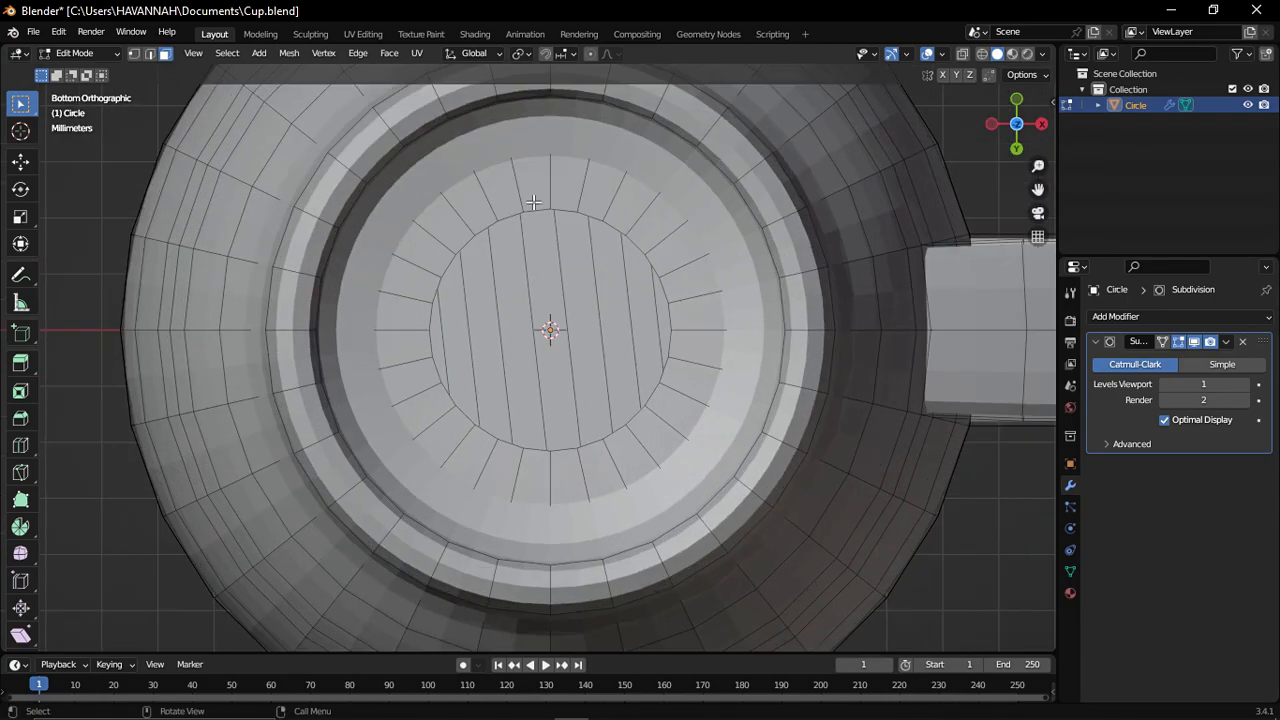
pyautogui.click(149, 53)
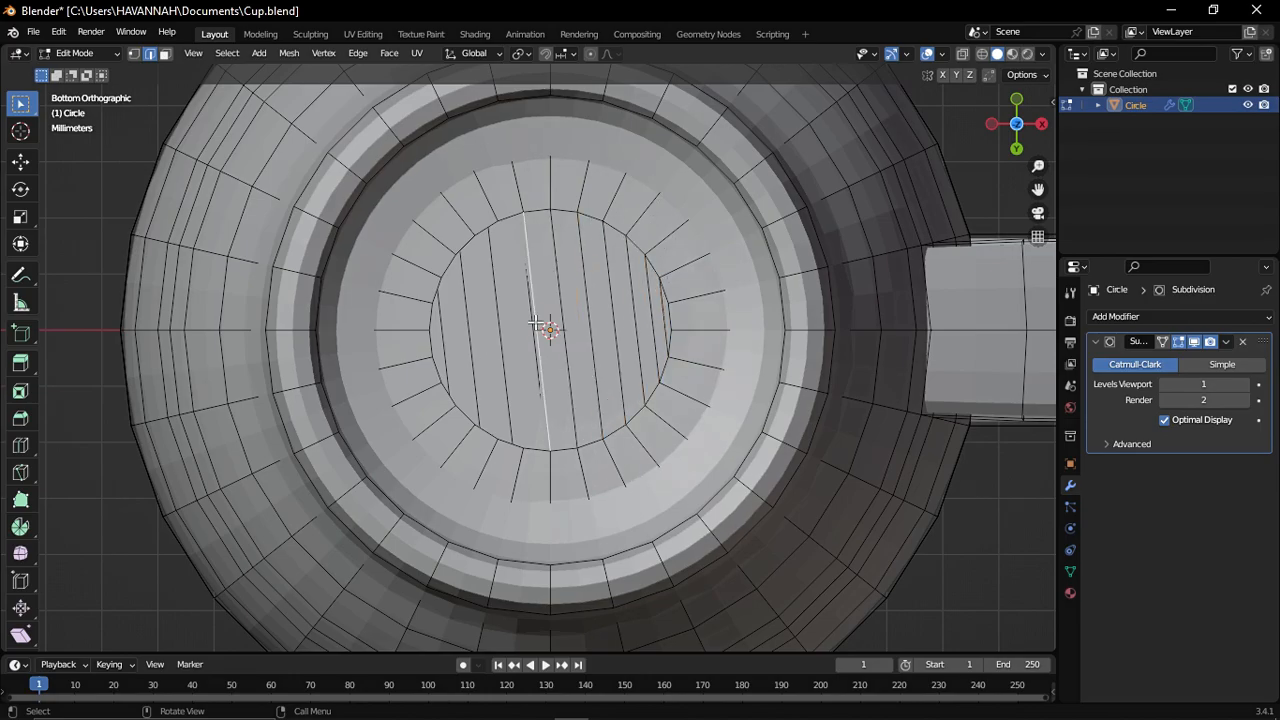
pyautogui.moveTo(538, 323); pyautogui.dragTo(700, 520, button='middle')
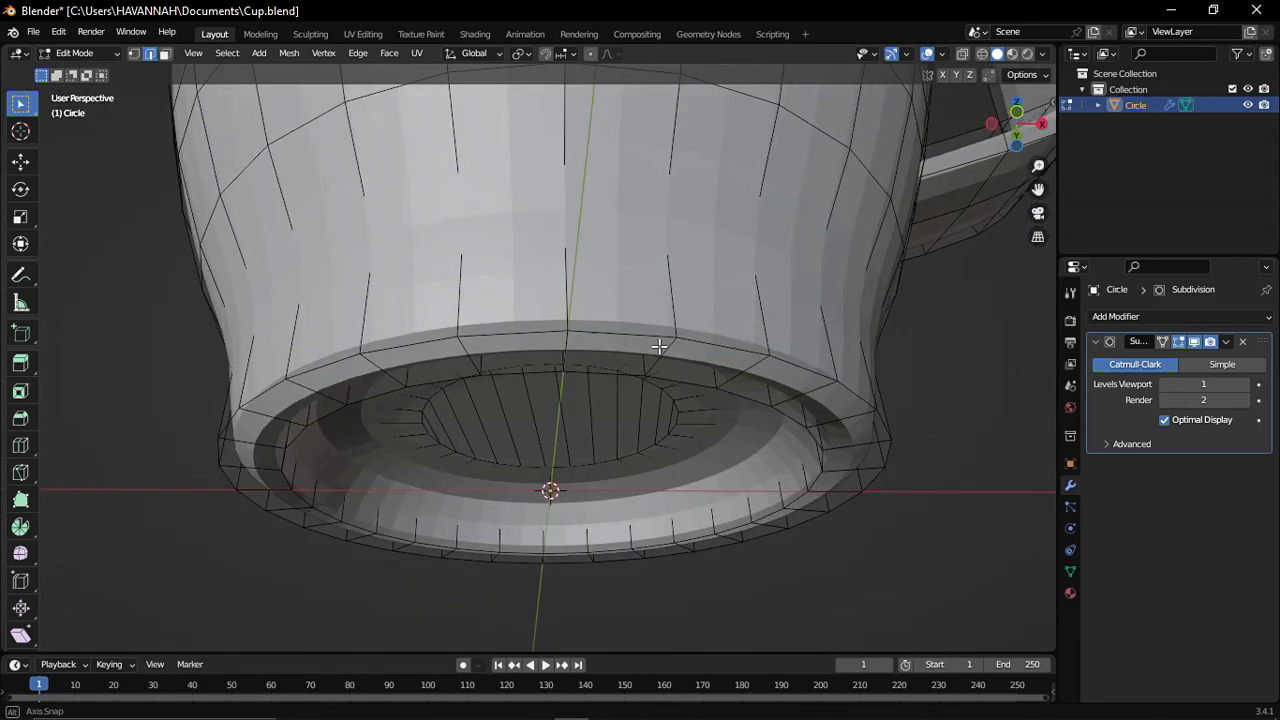
# - Add a loop cut near the outer edge of the recessed underside and set the subdivision viewport level to 2
pyautogui.moveTo(900, 350); pyautogui.dragTo(599, 207, button='middle')
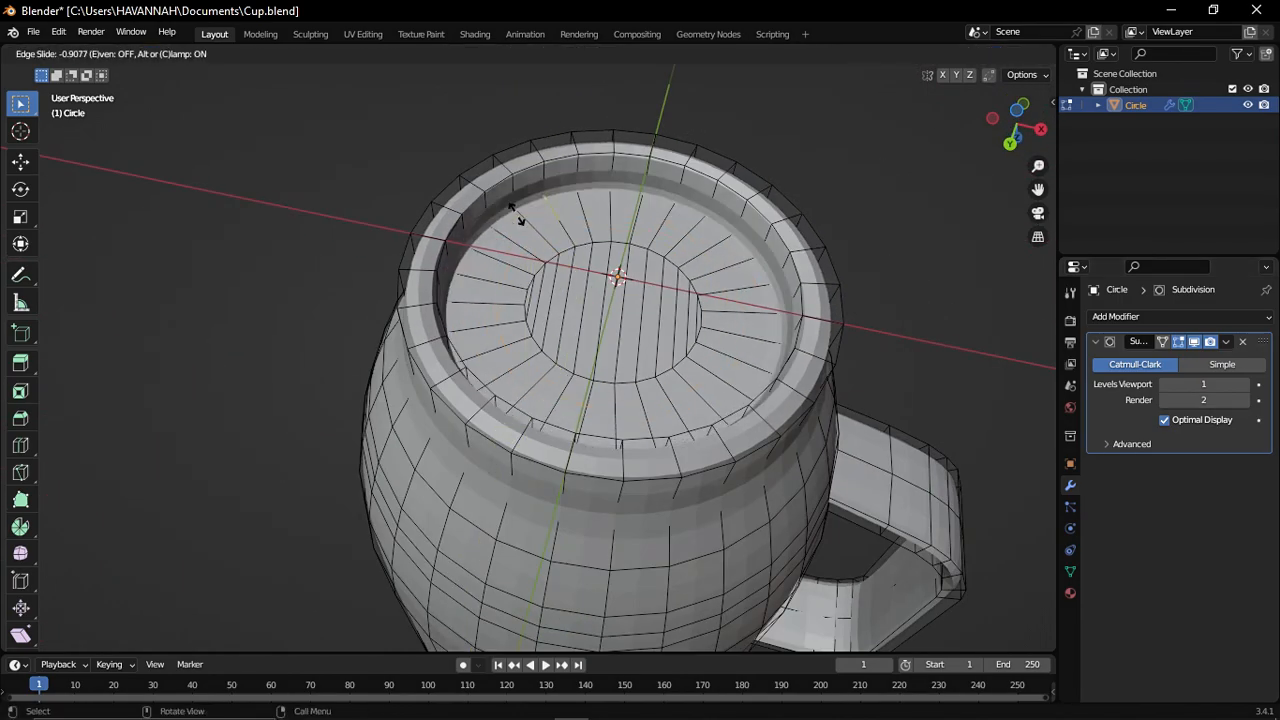
pyautogui.moveTo(634, 241); pyautogui.dragTo(514, 275, button='middle')
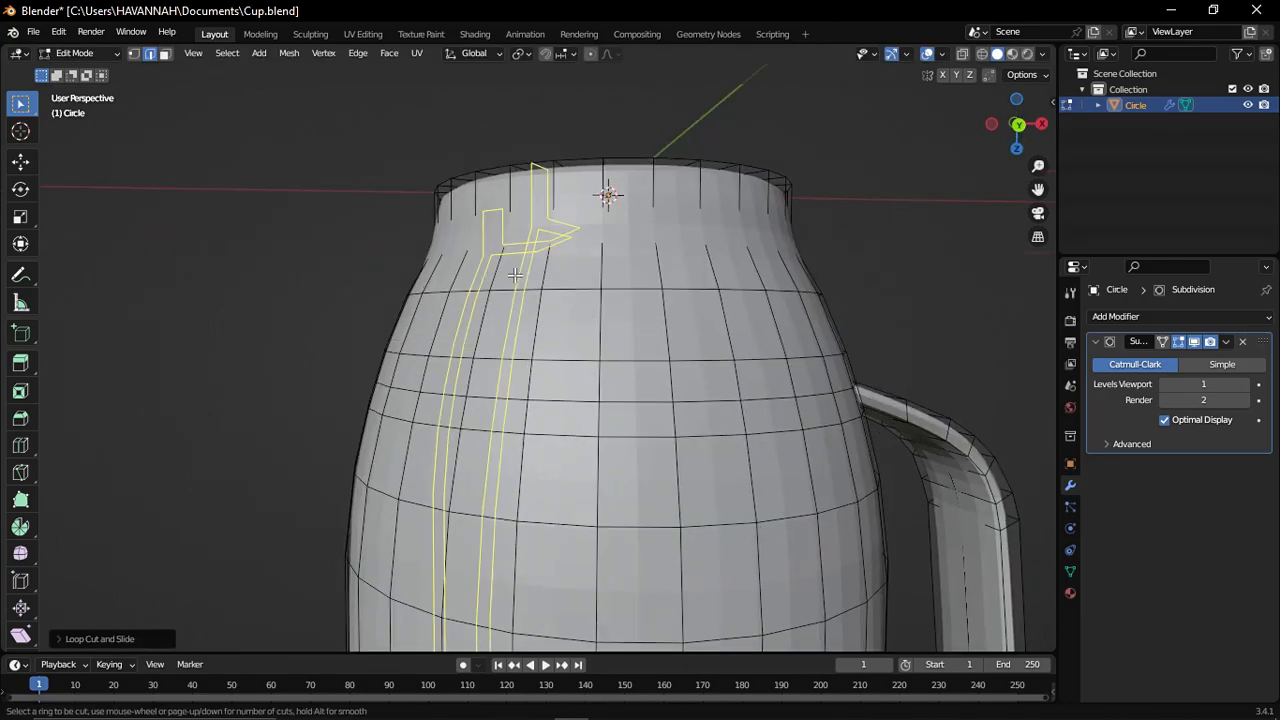
pyautogui.click(1247, 384)
# - Add a supporting loop cut around the outside of the cup just below the rim
pyautogui.moveTo(720, 420); pyautogui.dragTo(544, 338, button='middle')
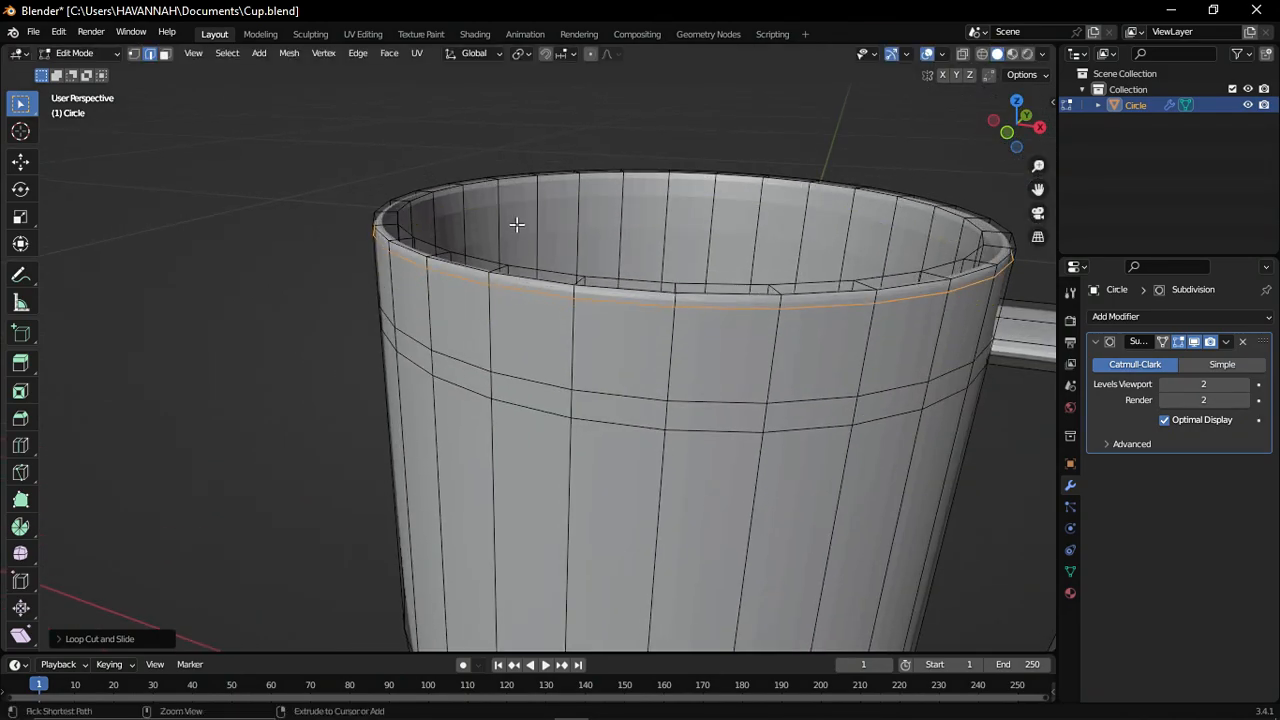
pyautogui.click(490, 76)
# - With overlays hidden, examine the smoothed cup body, foot and handle from several sides
pyautogui.moveTo(490, 76); pyautogui.dragTo(728, 374, button='middle')
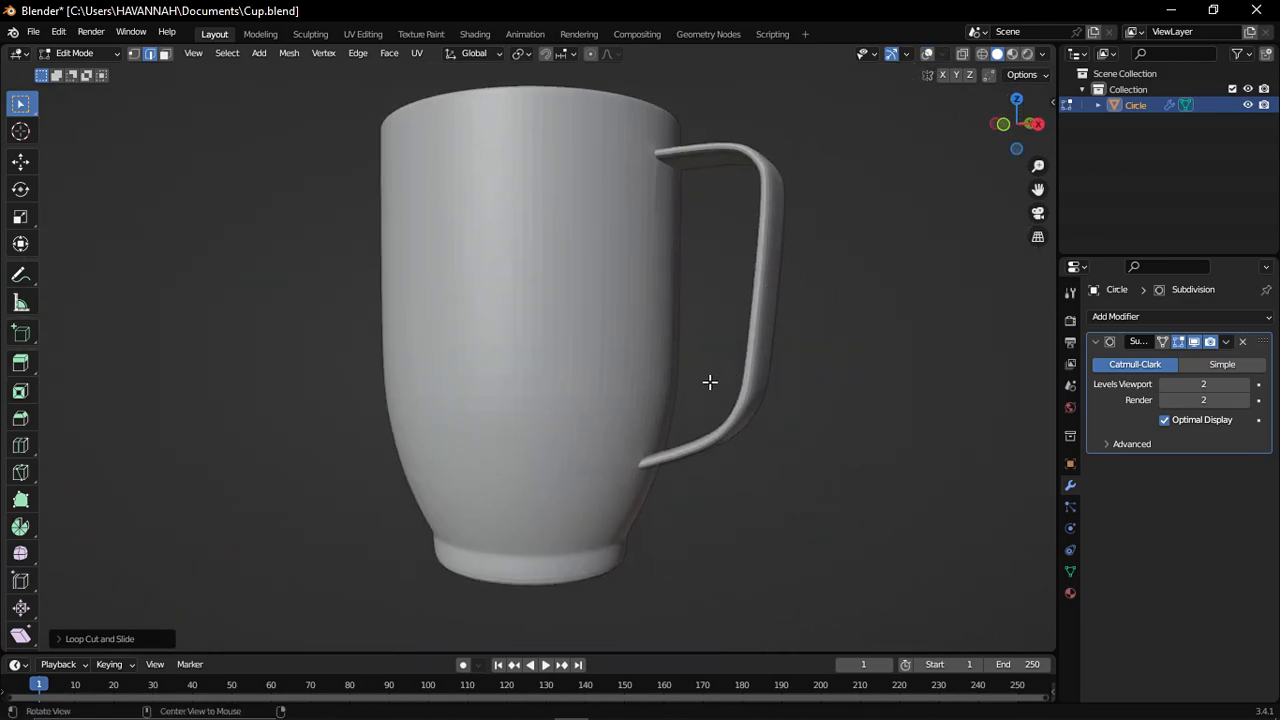
pyautogui.moveTo(674, 251); pyautogui.dragTo(811, 397, button='middle')
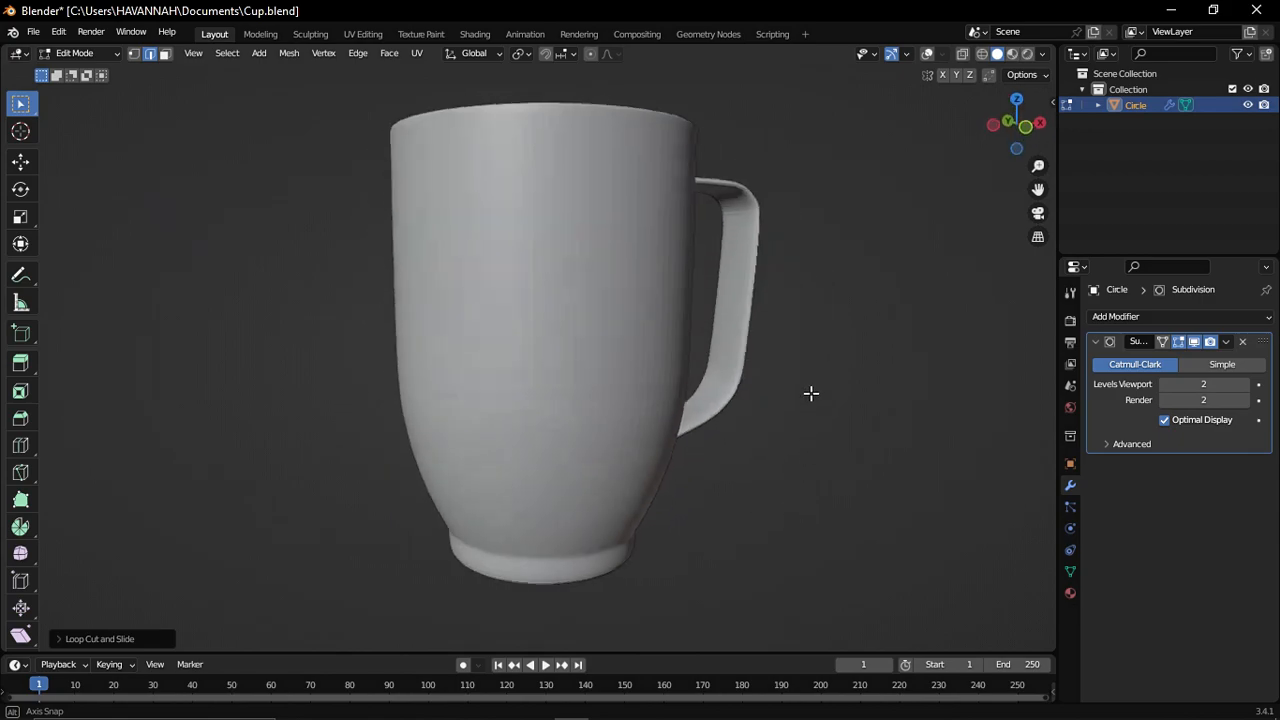
pyautogui.moveTo(817, 331); pyautogui.dragTo(746, 226, button='middle')
pyautogui.scroll(2, 748, 377)
pyautogui.moveTo(748, 377); pyautogui.dragTo(750, 318, button='middle')
pyautogui.keyDown('shift'); pyautogui.moveTo(840, 315); pyautogui.dragTo(653, 277, button='middle'); pyautogui.keyUp('shift')
pyautogui.scroll(-3, 653, 277)
pyautogui.moveTo(640, 403); pyautogui.dragTo(880, 290, button='middle')
# - Add another supporting loop cut to the cup mesh and check the smoothed shape with overlays hidden
pyautogui.click(474, 297)
pyautogui.hotkey('ctrl', 'r')
pyautogui.click(541, 300)
pyautogui.click(570, 299)
pyautogui.scroll(-2, 590, 297)
pyautogui.click(927, 55)
pyautogui.moveTo(669, 343); pyautogui.dragTo(728, 297, button='middle')
pyautogui.moveTo(667, 491); pyautogui.dragTo(600, 285, button='middle')
pyautogui.hotkey('shift', 'alt', 'z')
# - In Object Mode, apply Shade Smooth to the cup and open its material settings
pyautogui.press('Tab')
pyautogui.rightClick(560, 302)
pyautogui.click(560, 302)
pyautogui.scroll(4, 484, 330)
pyautogui.rightClick(480, 309)
pyautogui.click(461, 325)
pyautogui.click(1070, 593)
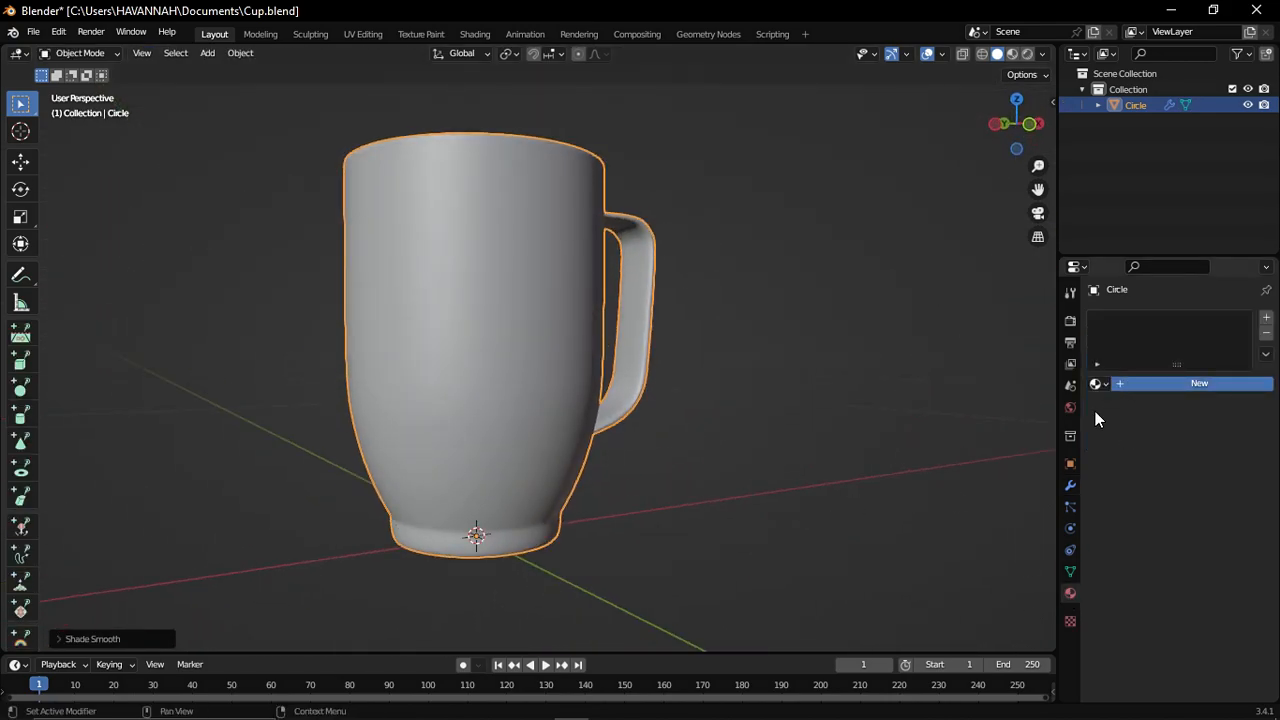
# - Create a material named CUP COLOR for the cup, with Multiscatter GGX distribution and a bright green base color
pyautogui.click(1120, 383)
pyautogui.doubleClick(1140, 383)
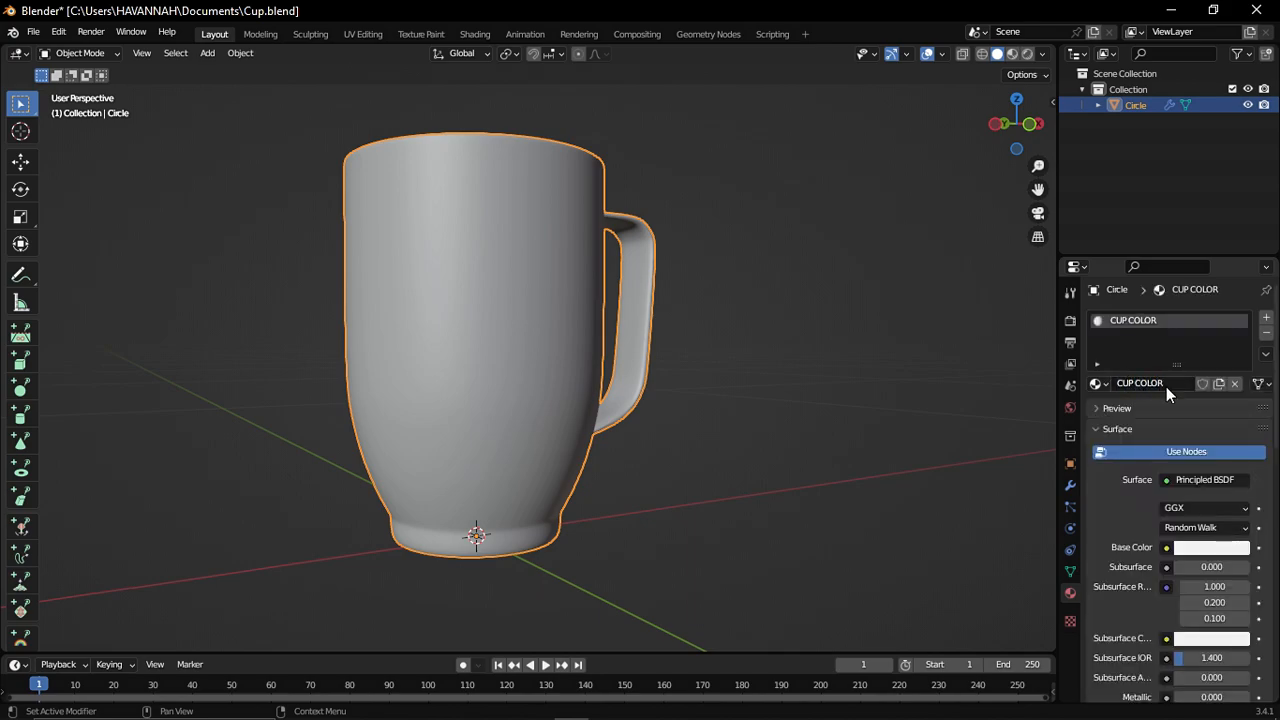
pyautogui.click(1200, 508)
pyautogui.click(1190, 547)
pyautogui.click(1216, 549)
pyautogui.moveTo(1165, 376); pyautogui.dragTo(1110, 347)
# - Add a plane as the floor beneath the cup
pyautogui.scroll(-2, 855, 272)
pyautogui.moveTo(735, 217); pyautogui.dragTo(686, 261, button='middle')
pyautogui.scroll(-2, 686, 261)
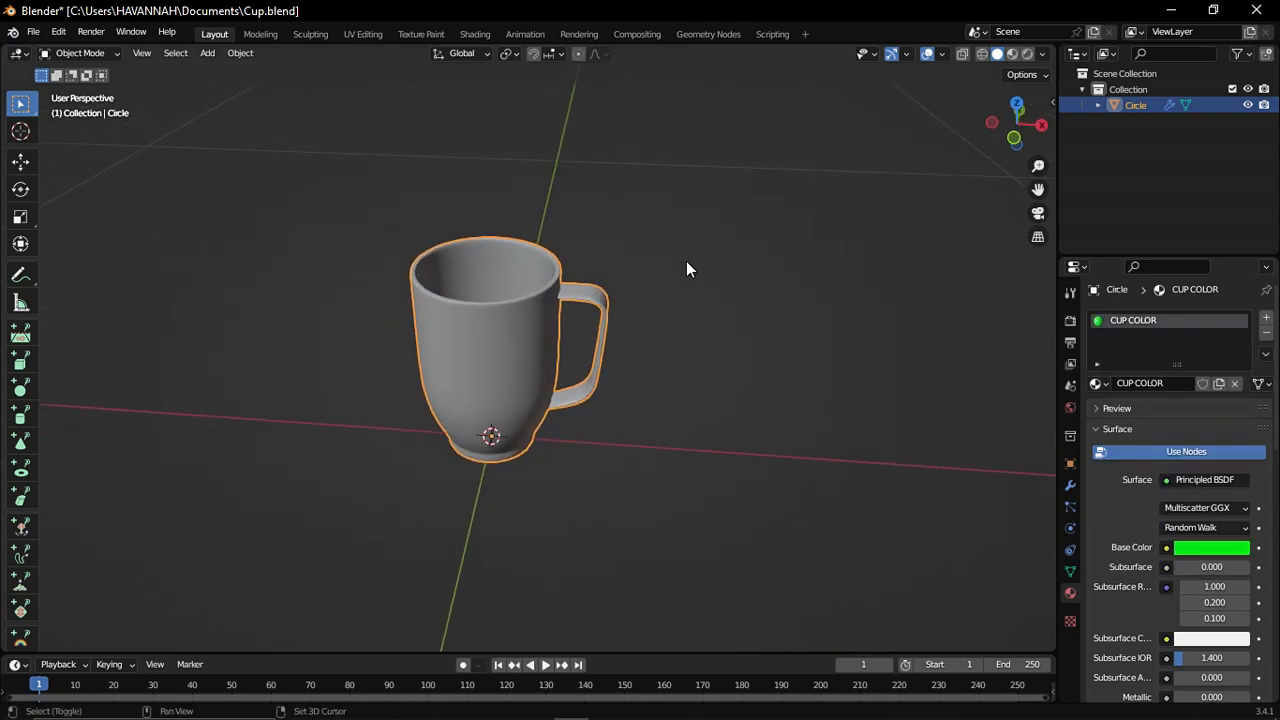
pyautogui.hotkey('shift', 'a')
pyautogui.click(735, 263)
pyautogui.scroll(-3, 735, 263)
pyautogui.moveTo(737, 302); pyautogui.dragTo(752, 252, button='middle')
pyautogui.moveTo(669, 427); pyautogui.dragTo(620, 409, button='middle')
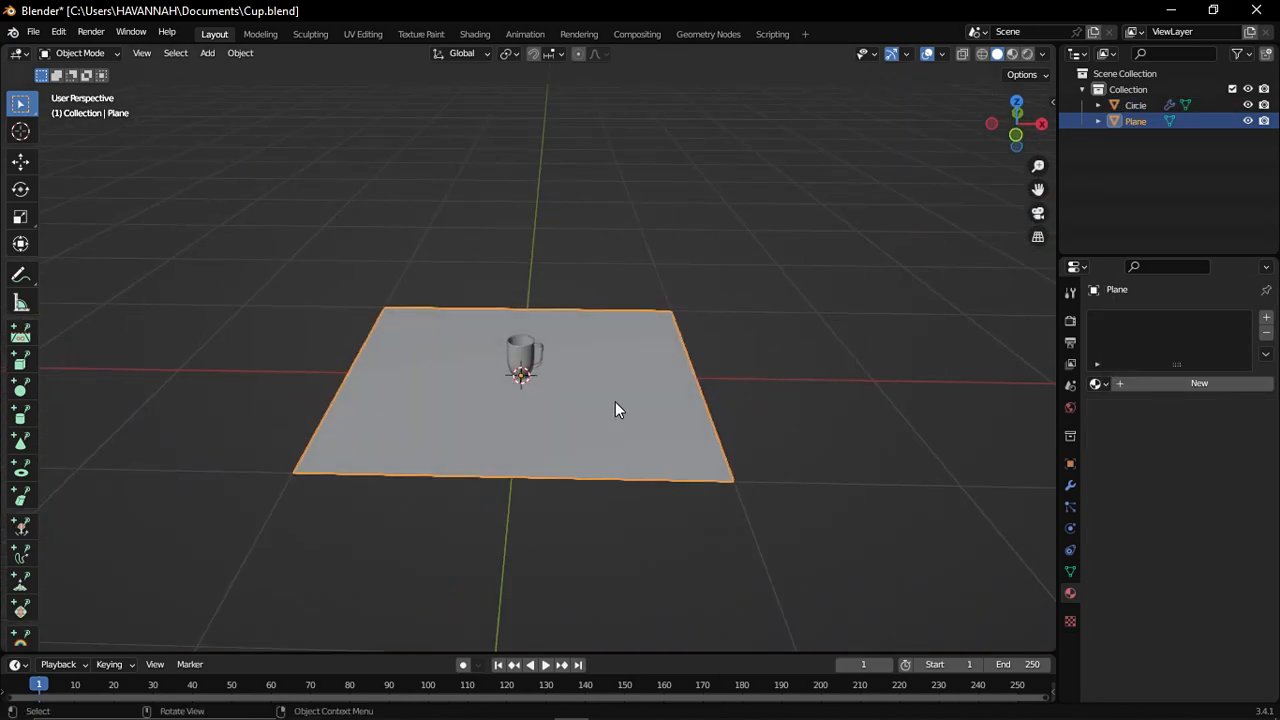
# - Extrude the plane's back and side edges upward along Z and scale the new edges outward into a flared backdrop
pyautogui.press('Tab')
pyautogui.scroll(2, 277, 209)
pyautogui.press('e')
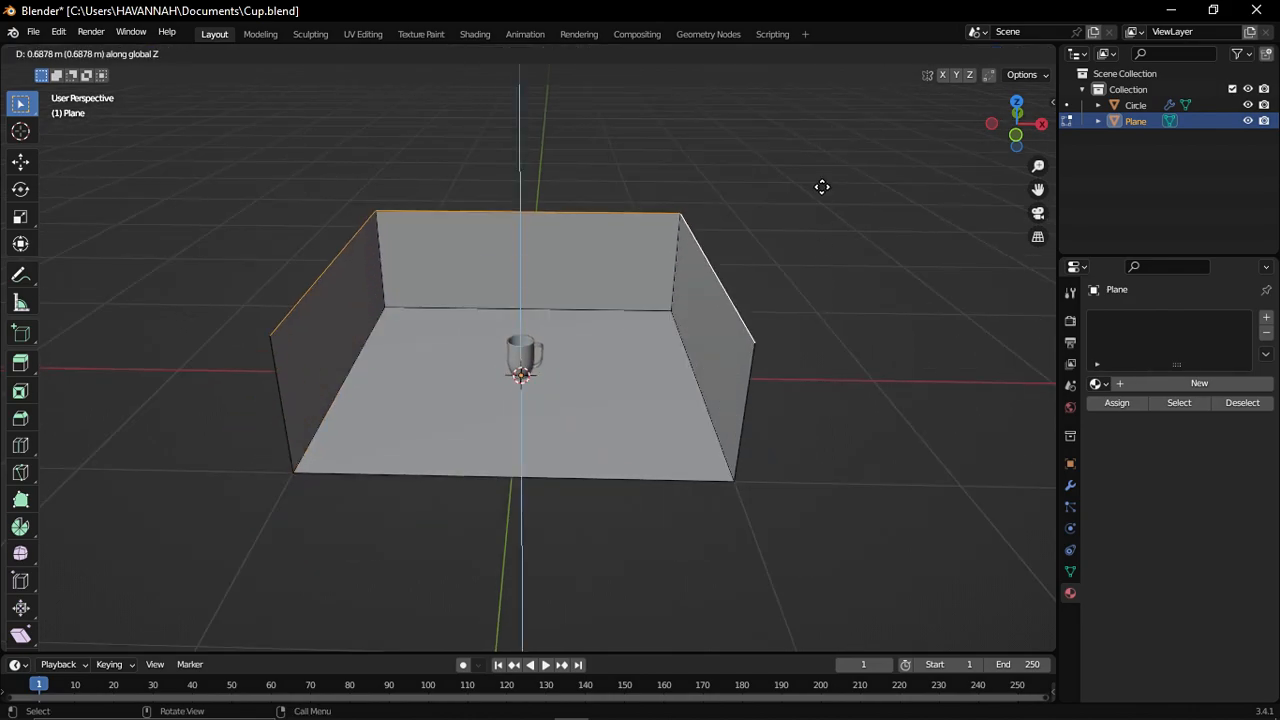
pyautogui.click(817, 249)
pyautogui.press('KP_1')
pyautogui.press('s')
pyautogui.click(806, 277)
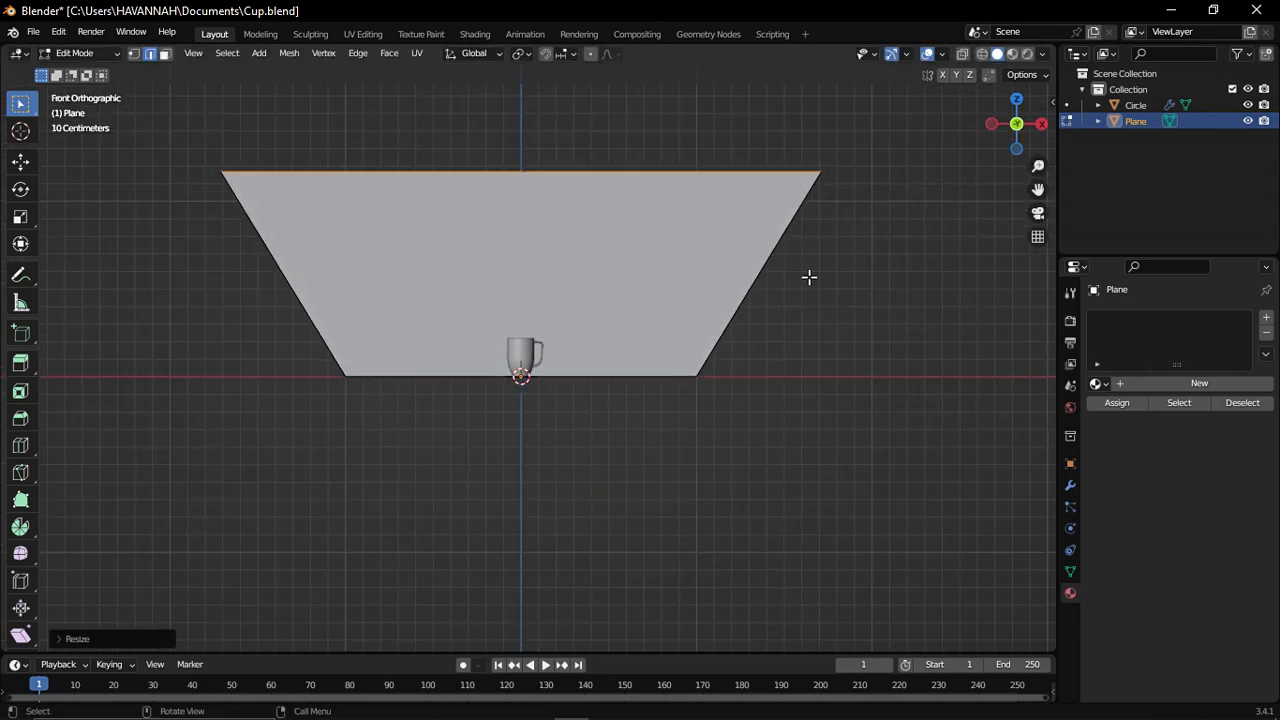
# - In Object Mode, give the backdrop a Subdivision Surface modifier at viewport level 2
pyautogui.press('Tab')
pyautogui.click(1070, 485)
pyautogui.click(1173, 316)
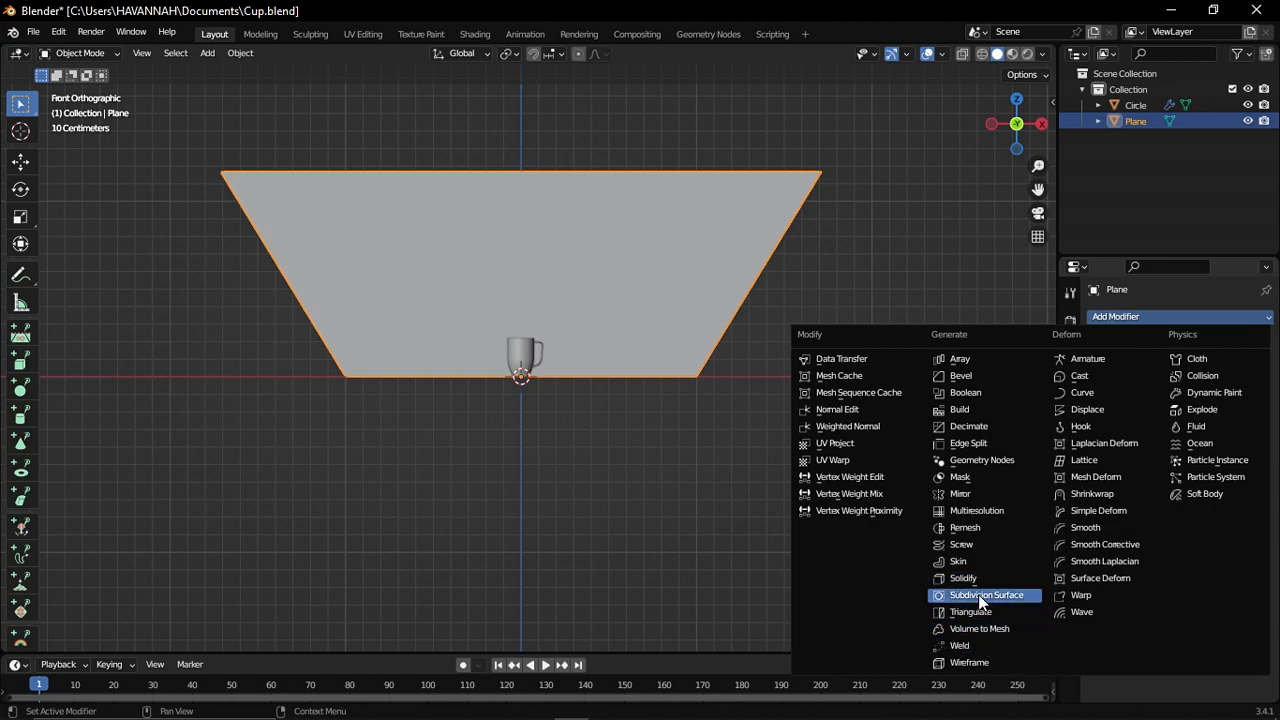
pyautogui.click(978, 594)
pyautogui.hotkey('ctrl', '2')
pyautogui.scroll(2, 577, 375)
pyautogui.moveTo(574, 400); pyautogui.dragTo(617, 405, button='middle')
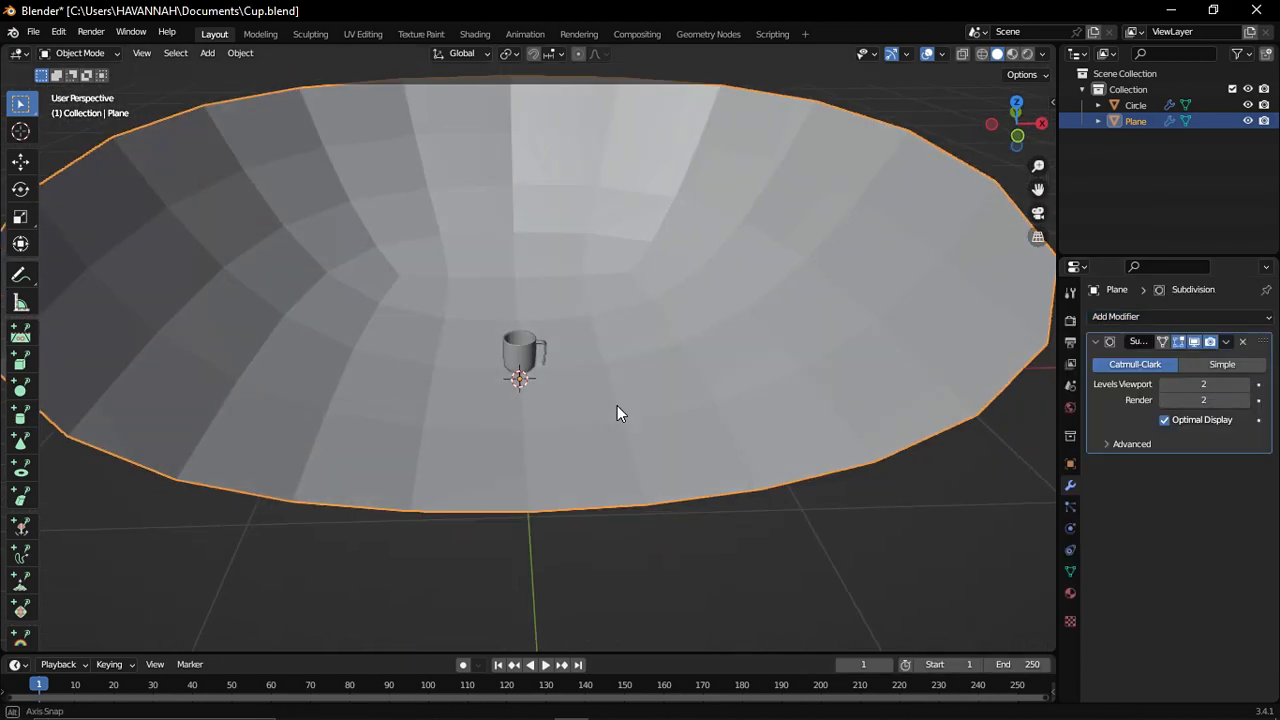
# - With the subdivision temporarily hidden, inset the backdrop's floor face to flatten the area around the cup
pyautogui.click(1194, 341)
pyautogui.press('Tab')
pyautogui.click(157, 53)
pyautogui.click(690, 380)
pyautogui.press('i')
pyautogui.click(653, 373)
pyautogui.click(1193, 341)
pyautogui.scroll(3, 706, 371)
pyautogui.scroll(4, 571, 386)
pyautogui.moveTo(706, 371); pyautogui.dragTo(664, 436, button='middle')
pyautogui.scroll(-8, 666, 420)
pyautogui.moveTo(672, 386); pyautogui.dragTo(676, 401, button='middle')
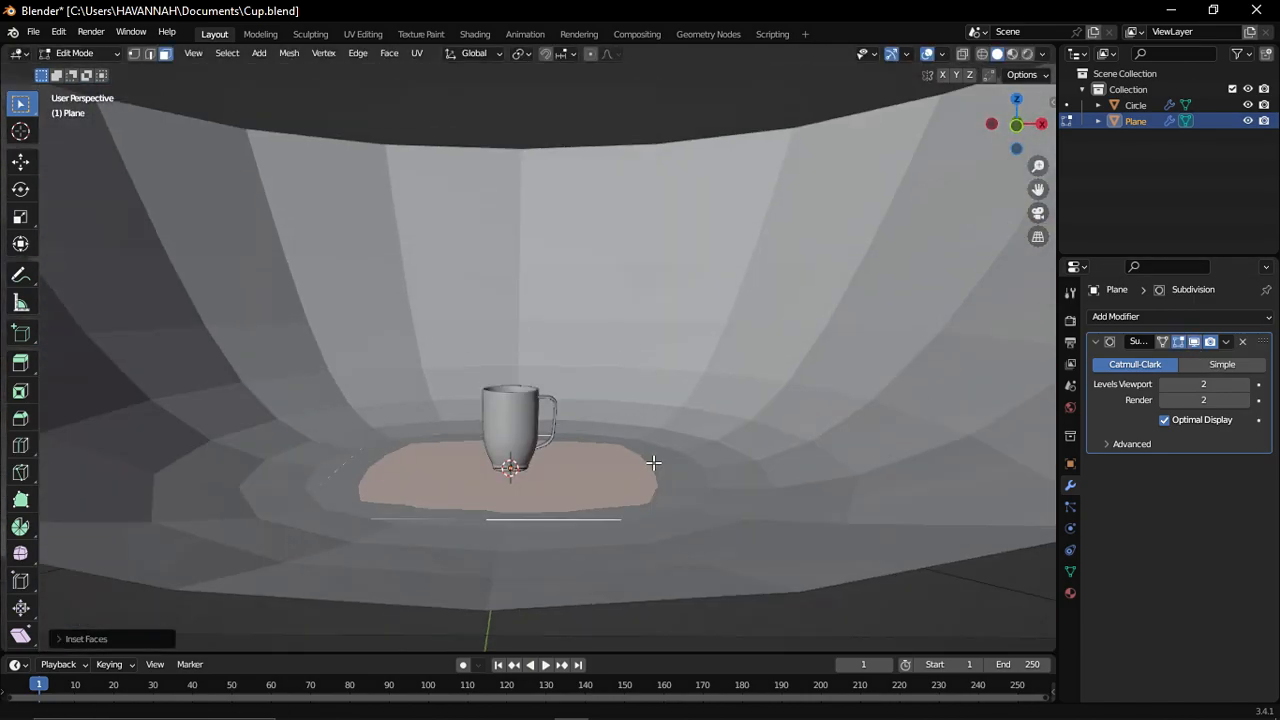
# - Return to Object Mode and apply Shade Smooth to the backdrop
pyautogui.press('Tab')
pyautogui.rightClick(673, 330)
pyautogui.click(673, 330)
pyautogui.scroll(6, 630, 437)
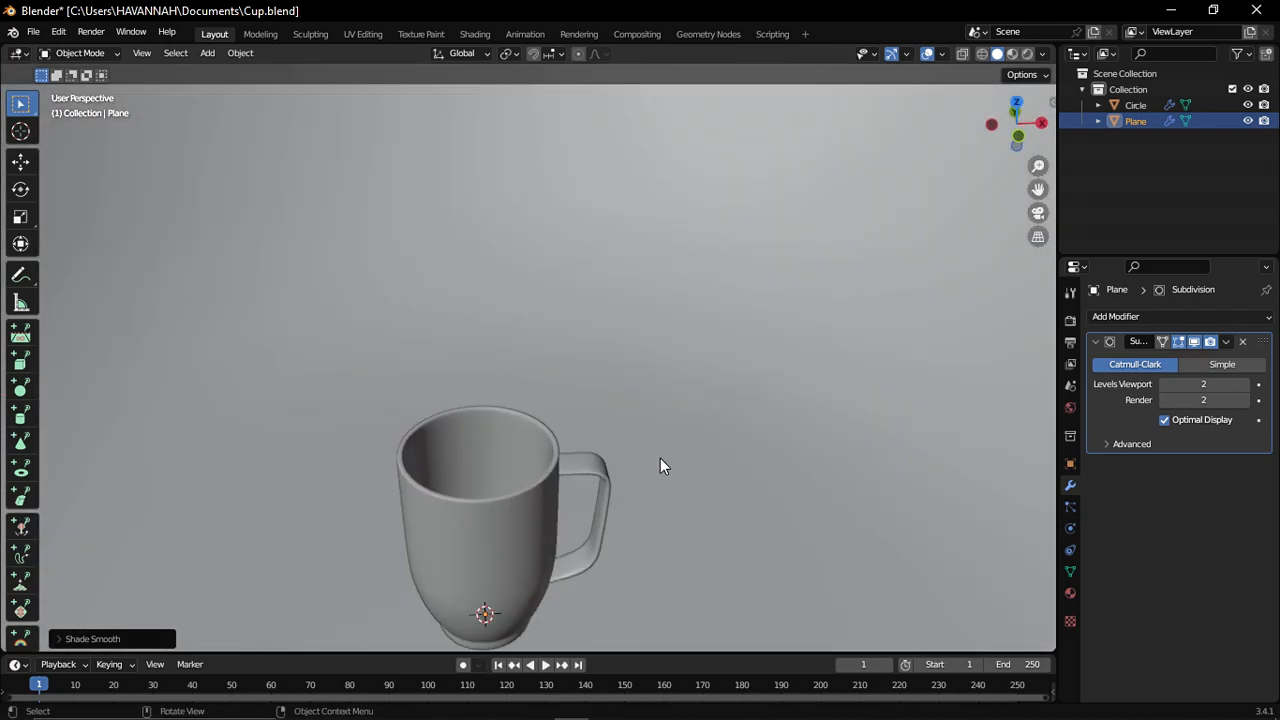
pyautogui.moveTo(649, 472); pyautogui.dragTo(611, 456, button='middle')
# - Set the render engine to Cycles with the GPU Compute device and briefly preview the scene in rendered shading
pyautogui.click(1070, 320)
pyautogui.click(1215, 316)
pyautogui.click(1215, 356)
pyautogui.click(1215, 356)
pyautogui.click(1210, 389)
pyautogui.click(1028, 55)
pyautogui.click(997, 54)
# - Add a point light and raise it along Z above the cup
pyautogui.scroll(-4, 604, 321)
pyautogui.hotkey('shift', 'a')
pyautogui.moveTo(562, 292)
pyautogui.click(636, 487)
pyautogui.press('g')
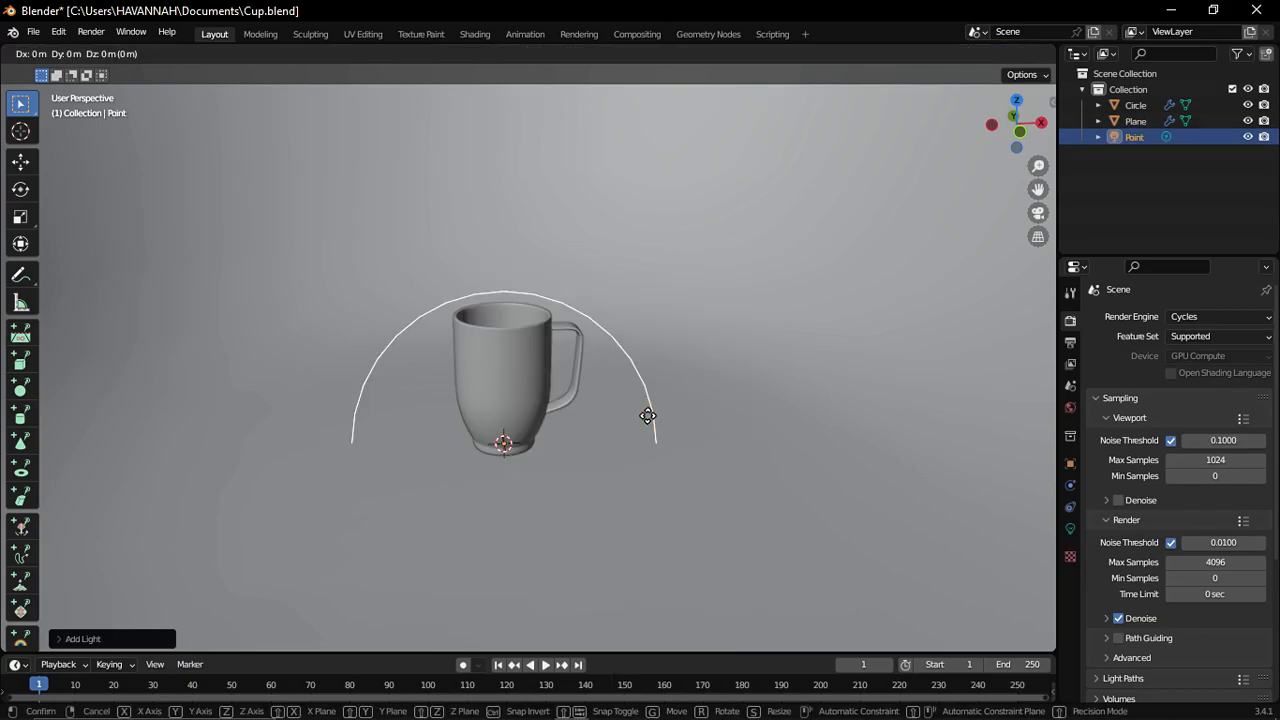
pyautogui.press('z')
pyautogui.click(668, 150)
# - Move the point light along X to the side away from the handle and display the scene in rendered shading
pyautogui.scroll(-5, 684, 394)
pyautogui.moveTo(684, 394); pyautogui.dragTo(667, 385, button='middle')
pyautogui.press('g')
pyautogui.press('x')
pyautogui.click(573, 385)
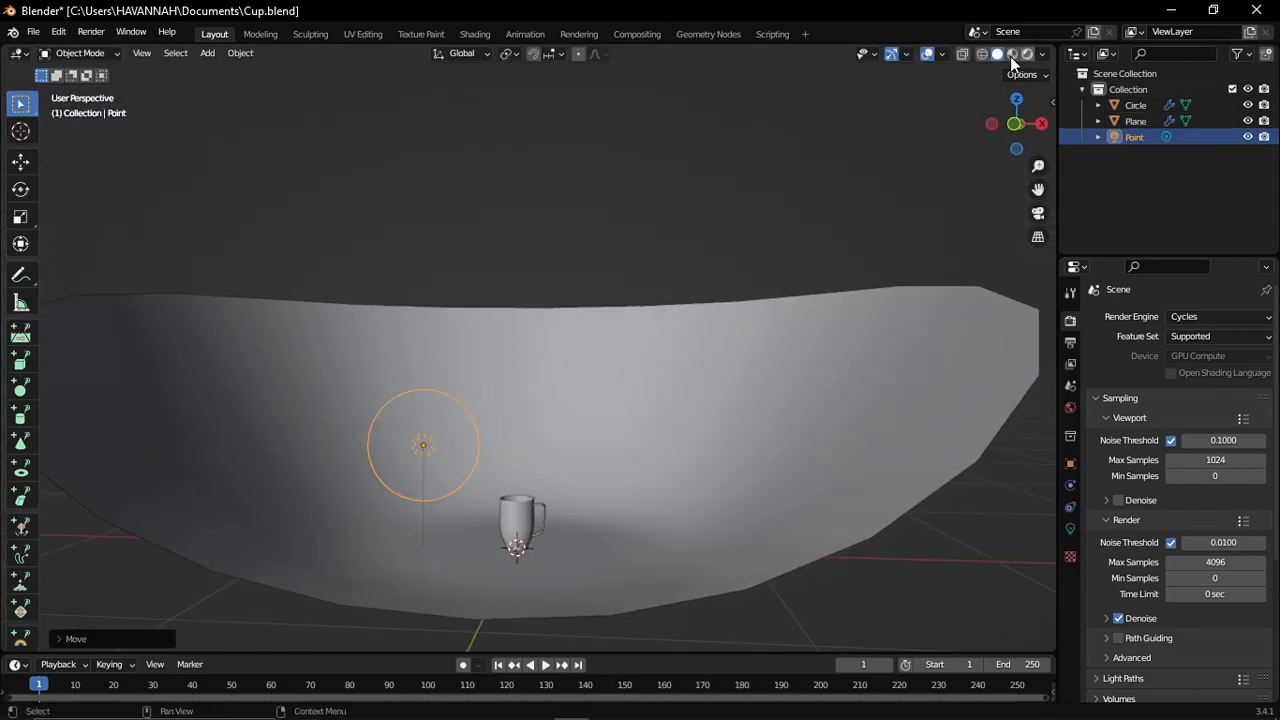
pyautogui.click(1028, 54)
pyautogui.scroll(4, 690, 465)
# - Give the backdrop plane a material named Backdrop, with Multiscatter GGX distribution and a black base color
pyautogui.click(725, 452)
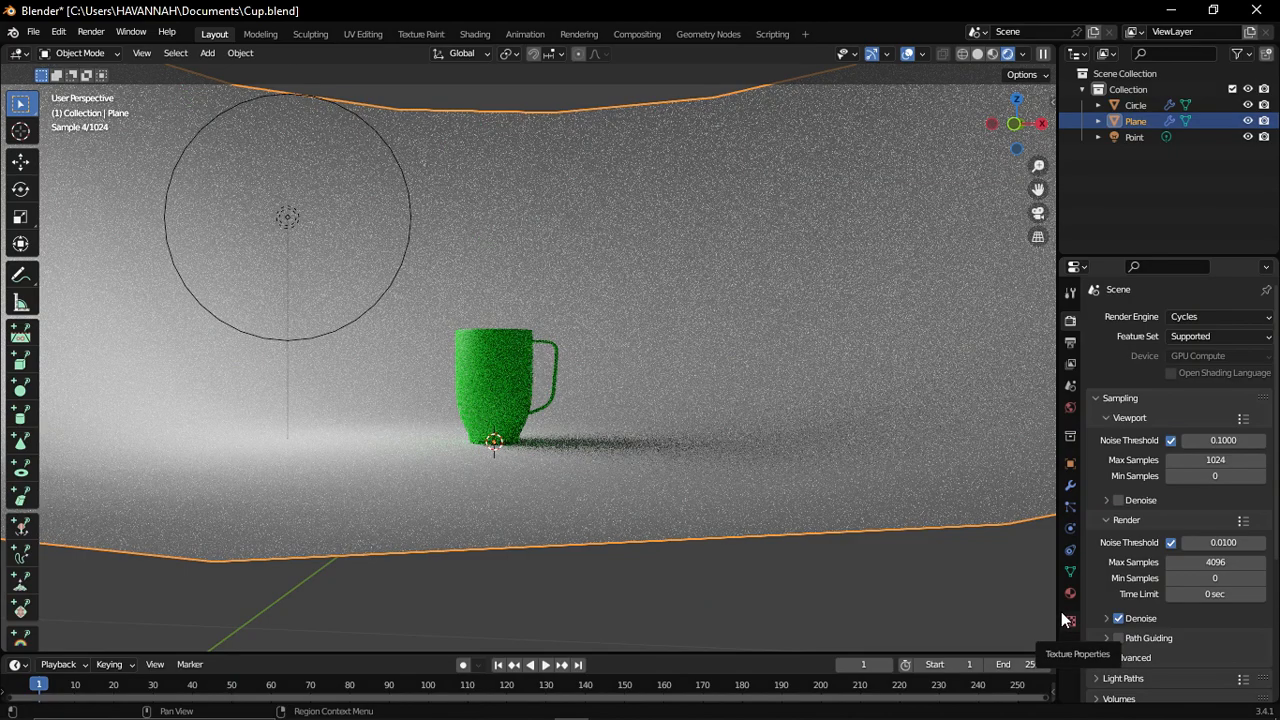
pyautogui.click(1070, 593)
pyautogui.doubleClick(1150, 383)
pyautogui.write('Backdrop')
pyautogui.press('Return')
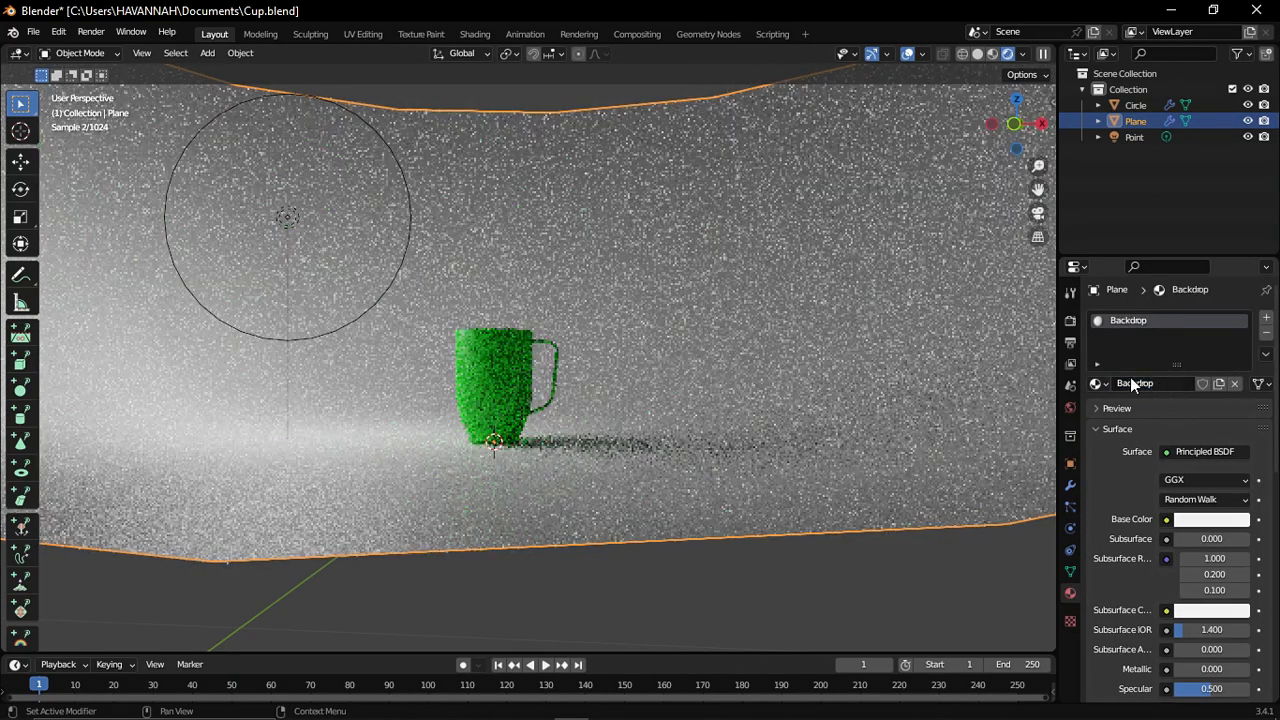
pyautogui.click(1202, 485)
pyautogui.click(1214, 524)
pyautogui.click(1216, 522)
pyautogui.moveTo(1236, 385); pyautogui.dragTo(1236, 410)
# - Widen the material settings area and set the Backdrop material's specular to 0.474 and roughness to 0.930
pyautogui.scroll(-4, 1216, 543)
pyautogui.moveTo(1057, 527); pyautogui.dragTo(949, 526)
pyautogui.moveTo(1151, 538)
pyautogui.mouseDown()
pyautogui.moveTo(1181, 538)
pyautogui.moveTo(1096, 538)
pyautogui.moveTo(1147, 538)
pyautogui.mouseUp()
pyautogui.moveTo(1160, 586); pyautogui.dragTo(1222, 586)
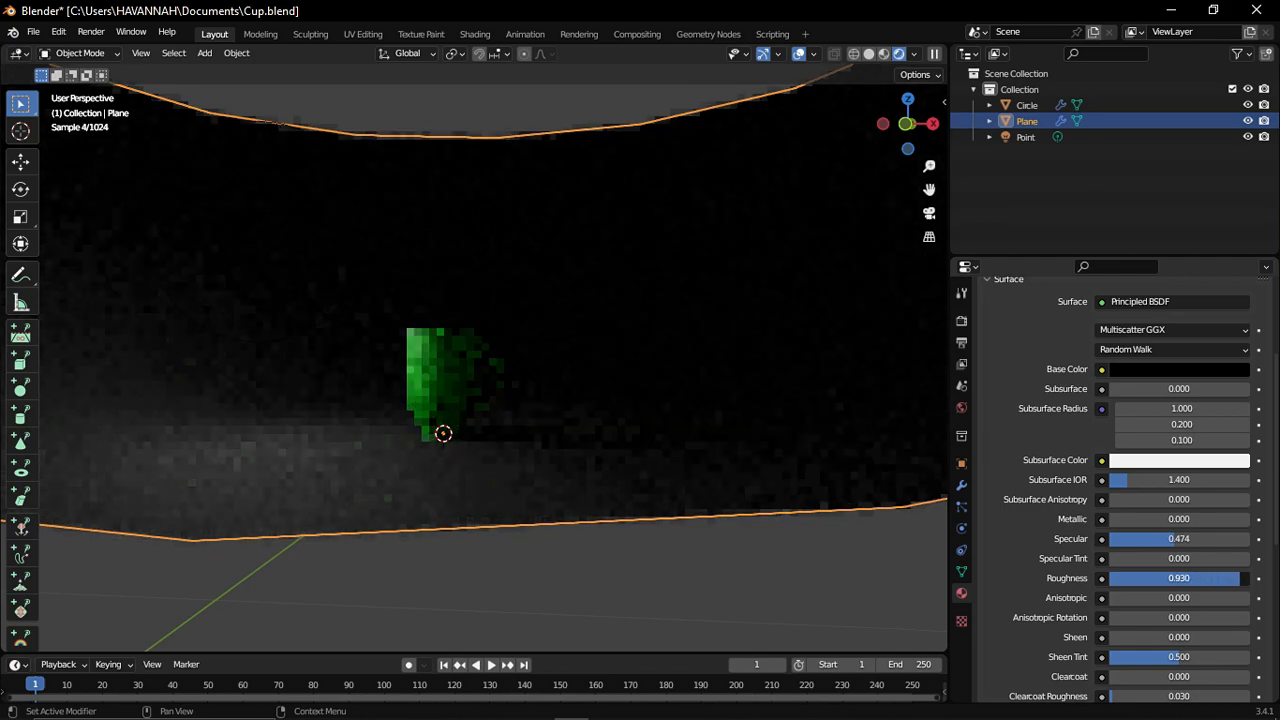
# - Set the Backdrop material's viewport display color to near black, with a value of 0.001
pyautogui.scroll(-7, 1028, 577)
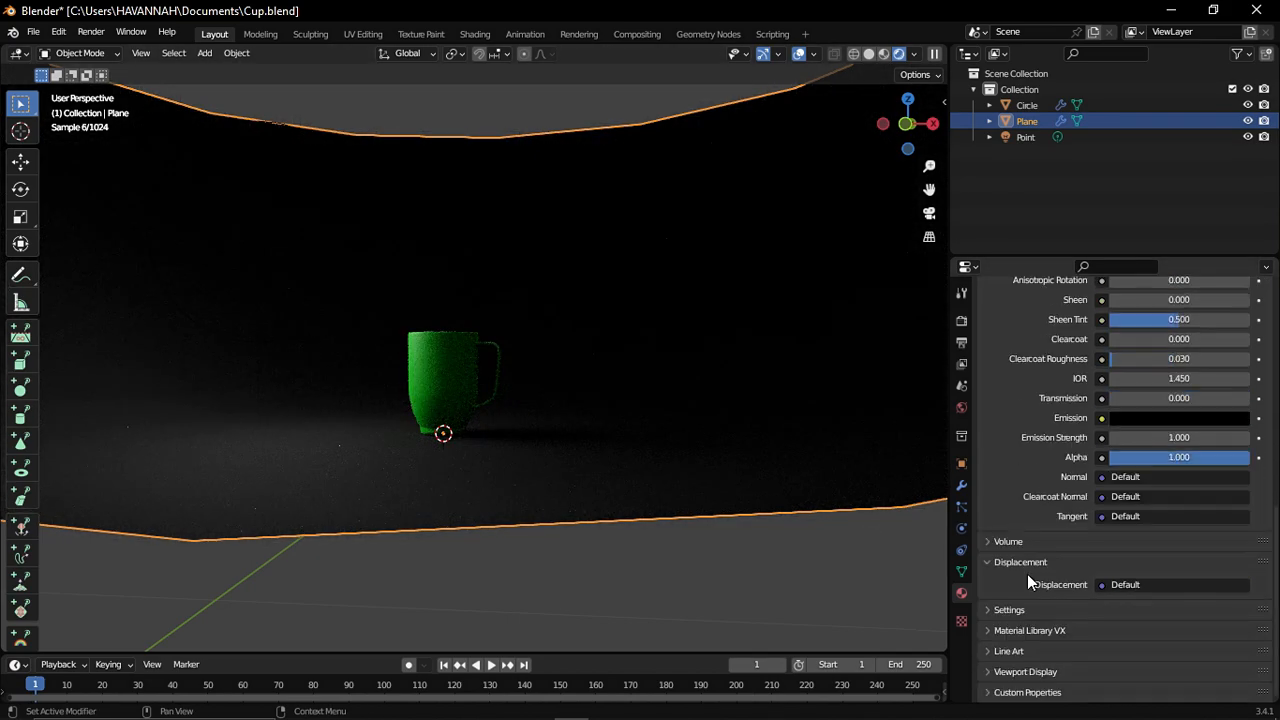
pyautogui.scroll(-5, 1001, 656)
pyautogui.click(1170, 449)
pyautogui.moveTo(1190, 409); pyautogui.dragTo(1110, 409)
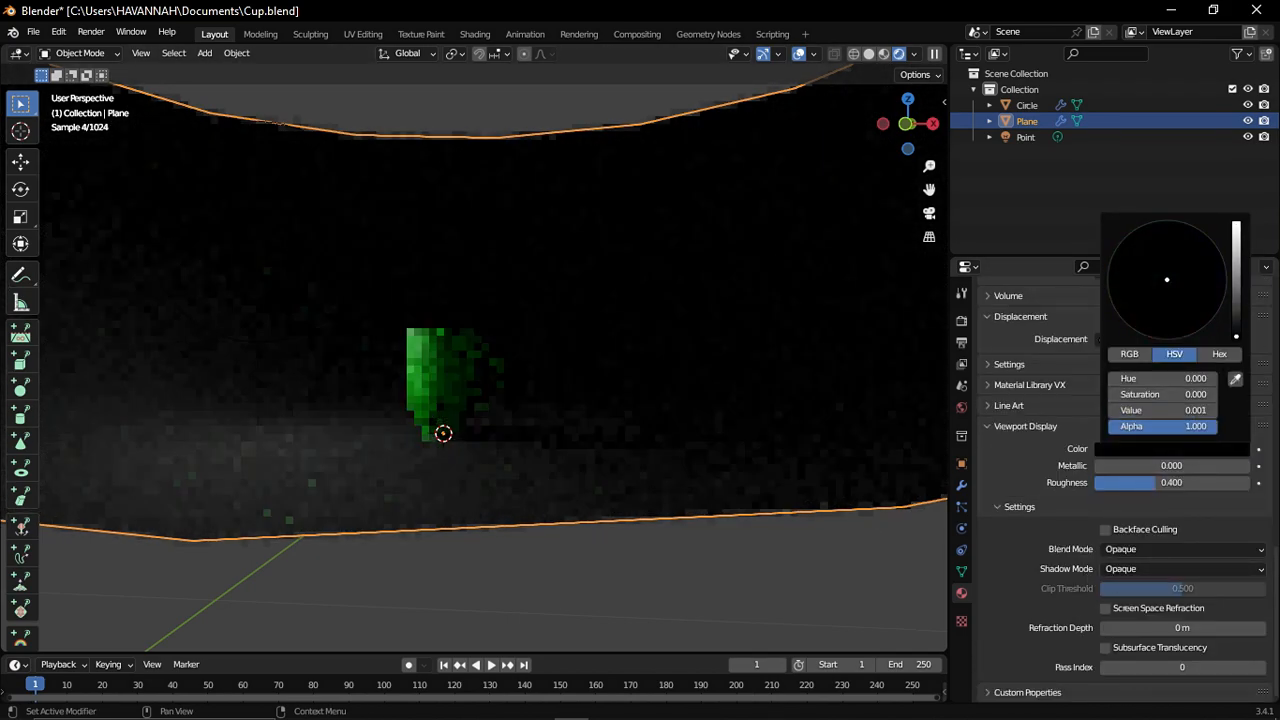
pyautogui.scroll(10, 652, 452)
pyautogui.scroll(-9, 652, 452)
pyautogui.scroll(14, 1100, 500)
# - Select the cup and set its material's viewport display color to green
pyautogui.click(413, 426)
pyautogui.scroll(-14, 1111, 527)
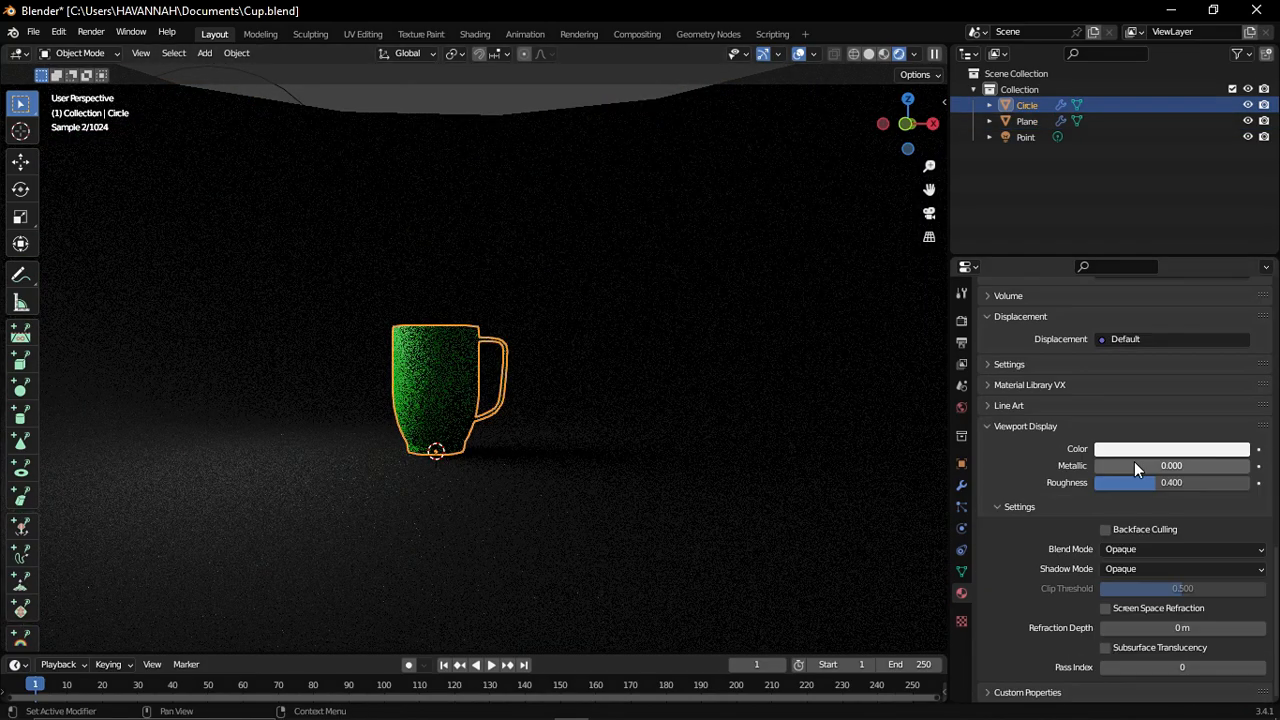
pyautogui.click(1171, 449)
pyautogui.moveTo(1140, 265); pyautogui.dragTo(1118, 253)
pyautogui.scroll(14, 1060, 470)
# - Set the cup material's specular to 0.520, roughness to 0.175 and clearcoat to 0.907
pyautogui.click(1139, 518)
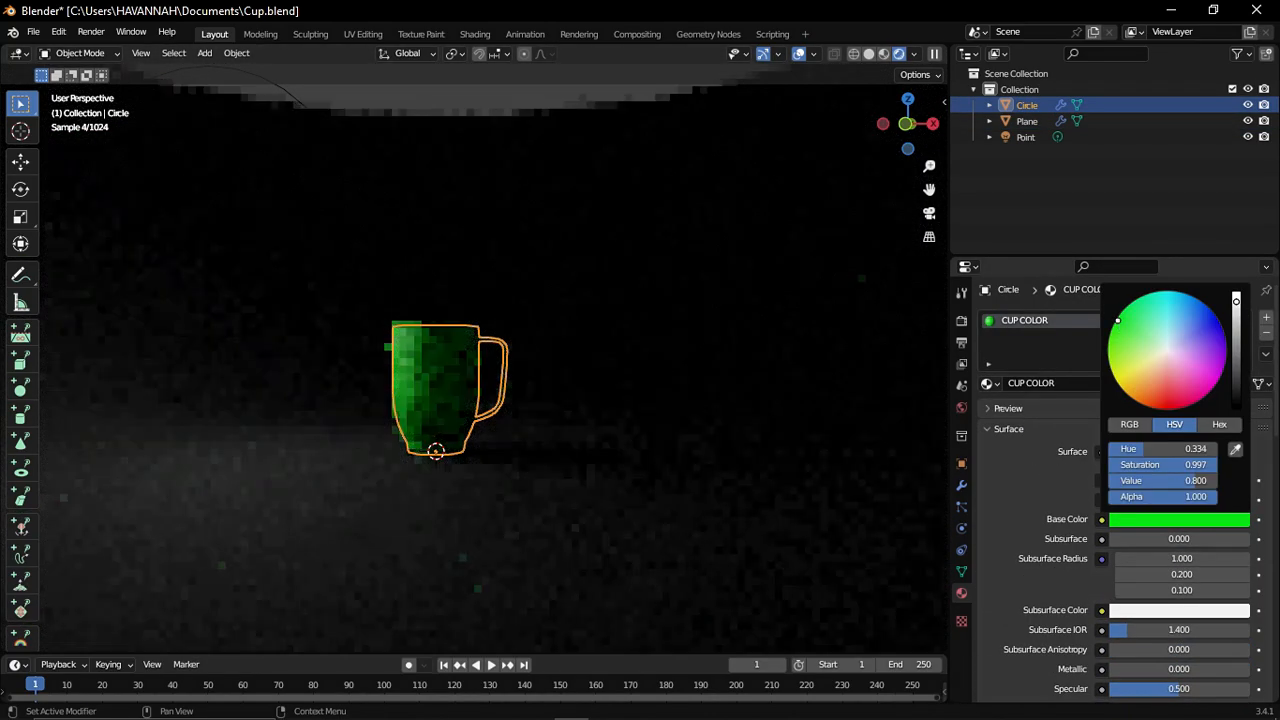
pyautogui.scroll(-4, 1150, 530)
pyautogui.moveTo(1177, 501); pyautogui.dragTo(1133, 540)
pyautogui.moveTo(1179, 639); pyautogui.dragTo(1245, 639)
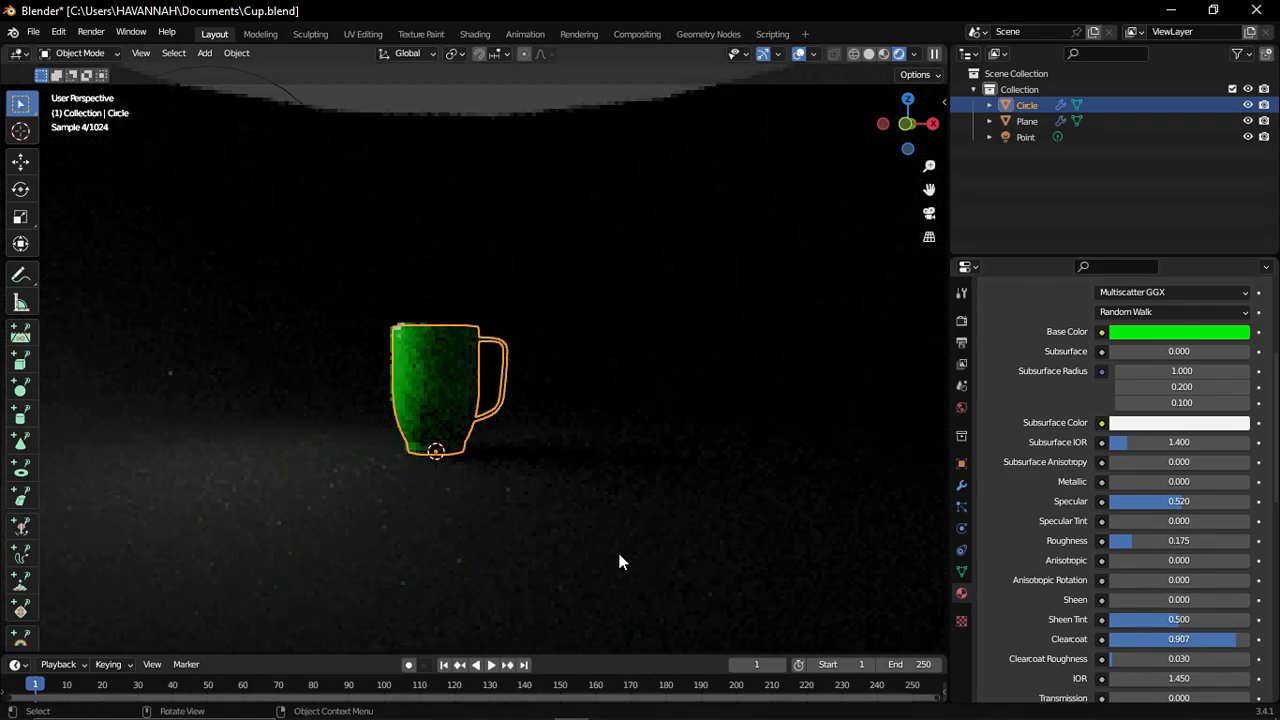
# - Duplicate the point light and move the copy along X to the handle side of the cup
pyautogui.scroll(6, 532, 430)
pyautogui.click(530, 428)
pyautogui.moveTo(530, 428); pyautogui.dragTo(615, 370, button='middle')
pyautogui.scroll(-4, 615, 370)
pyautogui.moveTo(500, 338); pyautogui.dragTo(491, 314, button='middle')
pyautogui.click(1026, 137)
pyautogui.scroll(-2, 534, 255)
pyautogui.hotkey('shift', 'd')
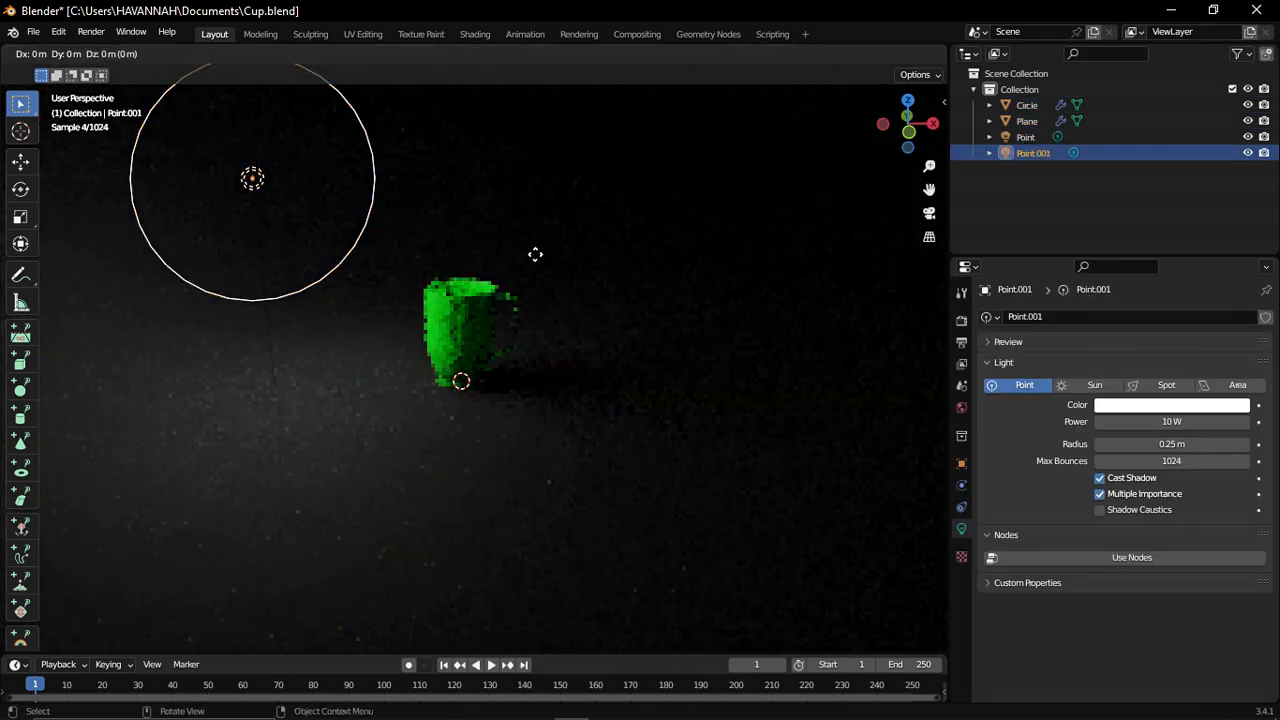
pyautogui.press('x')
pyautogui.click(943, 235)
# - Move the duplicated light along Y to behind the cup
pyautogui.press('g')
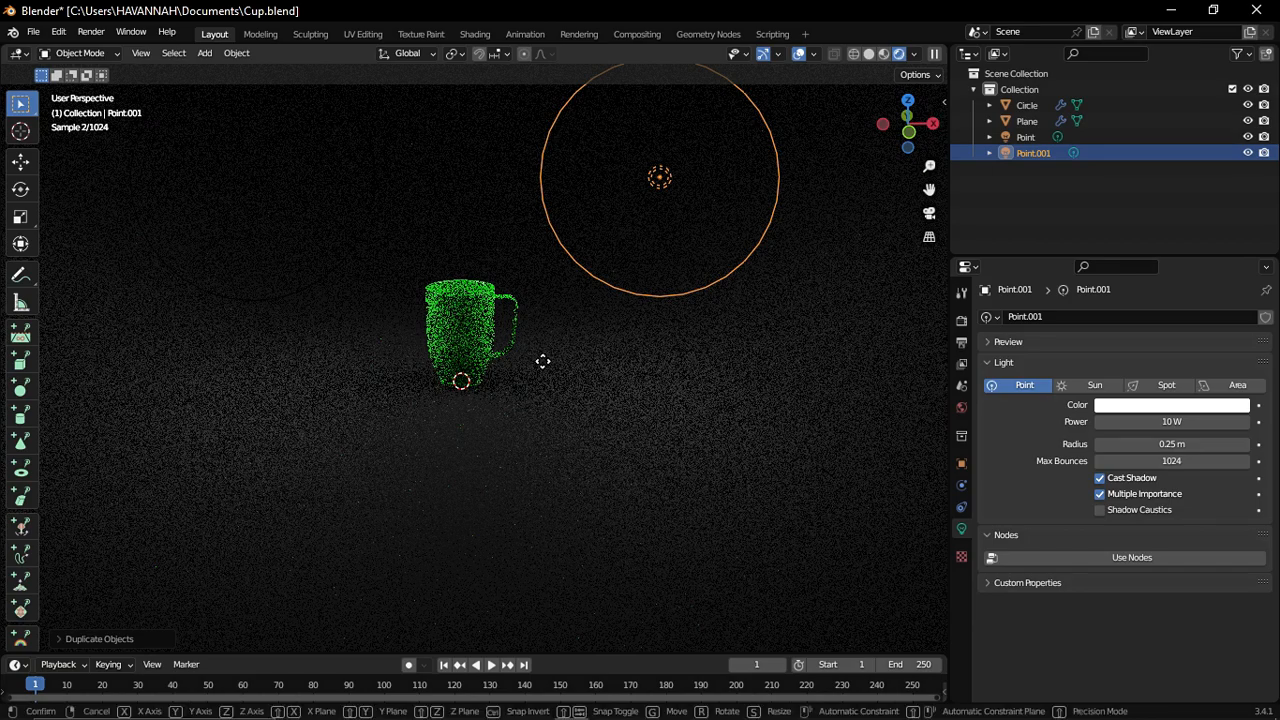
pyautogui.press('y')
pyautogui.click(579, 376)
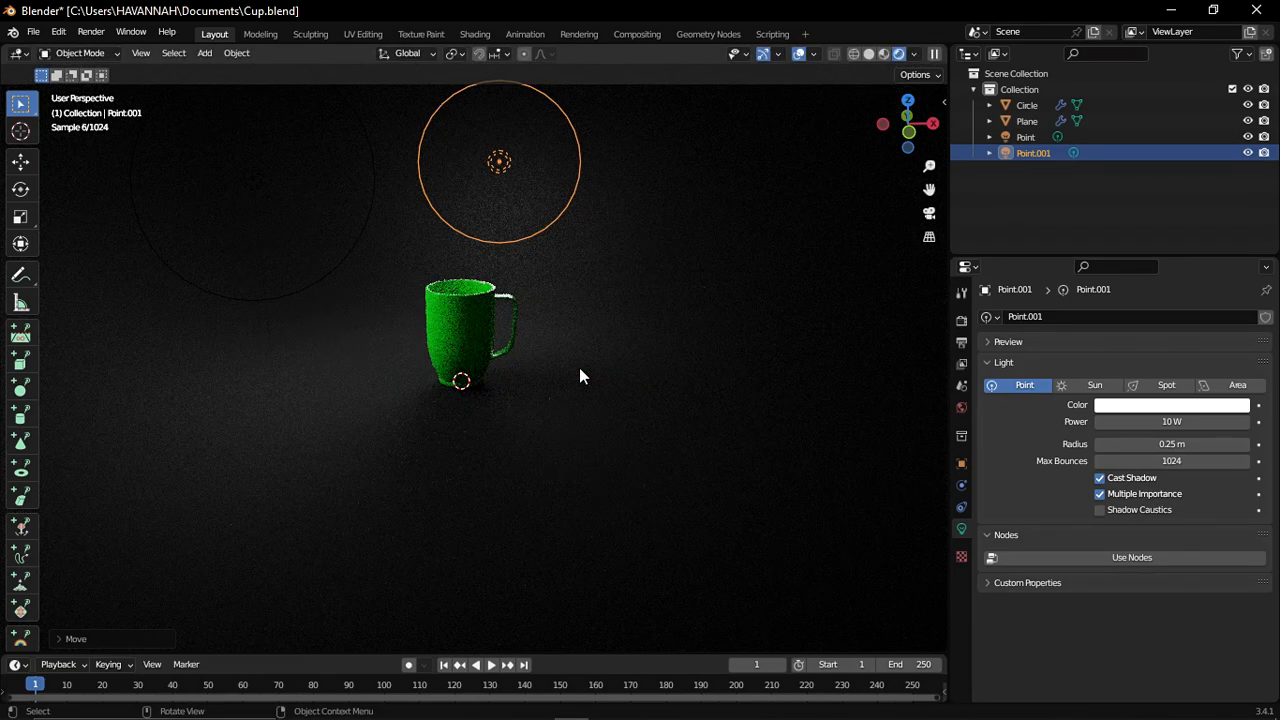
# - Duplicate the light behind the cup and move the new copy forward along Y to in front of the cup
pyautogui.hotkey('shift', 'd')
pyautogui.press('y')
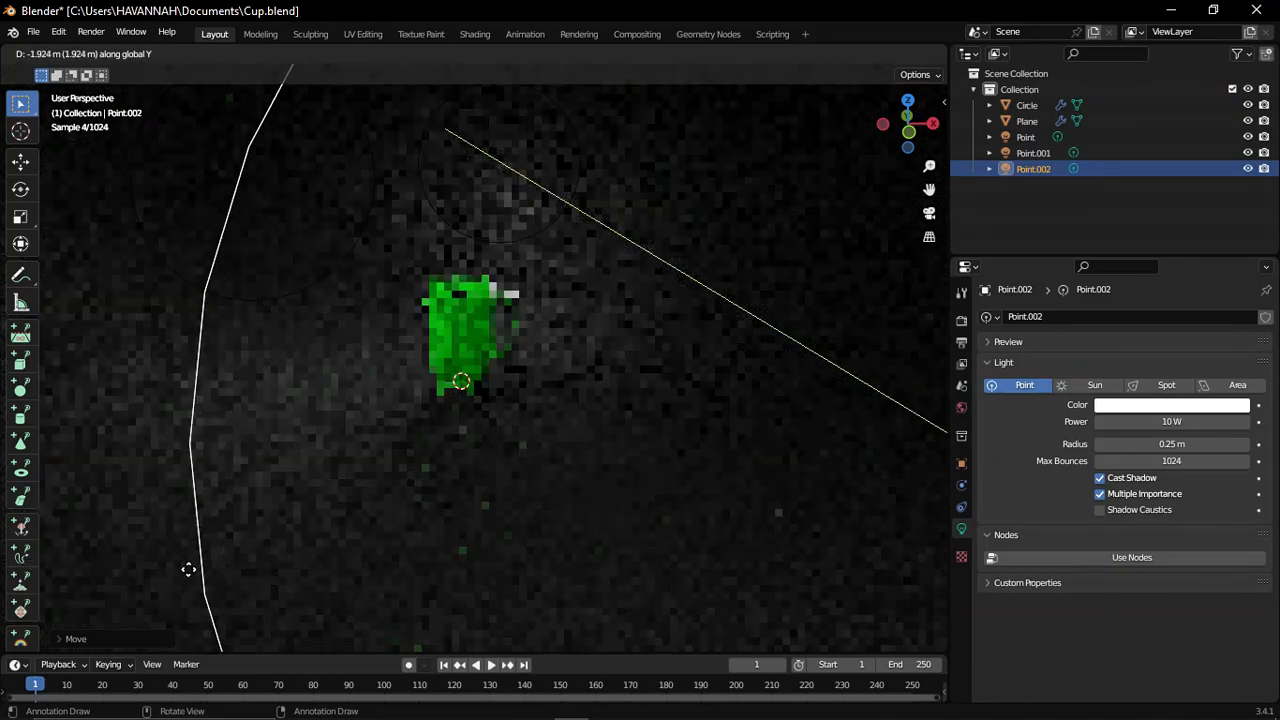
pyautogui.click(429, 464)
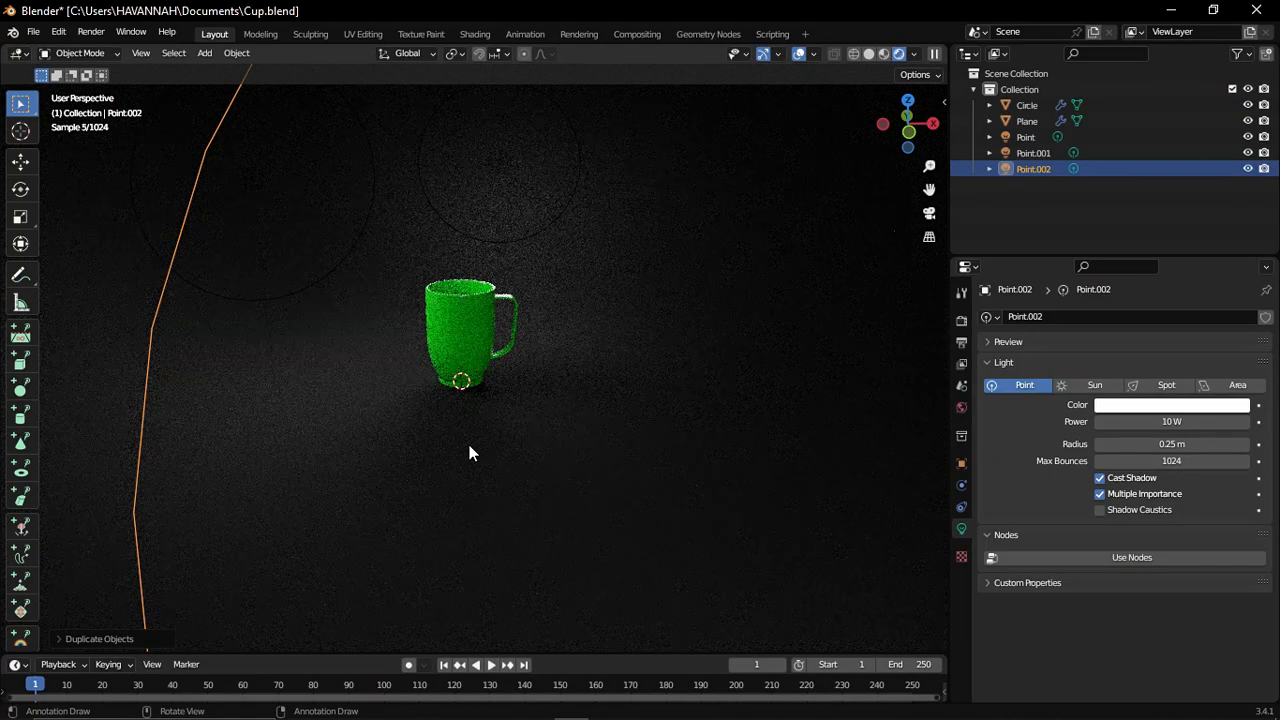
pyautogui.scroll(8, 467, 445)
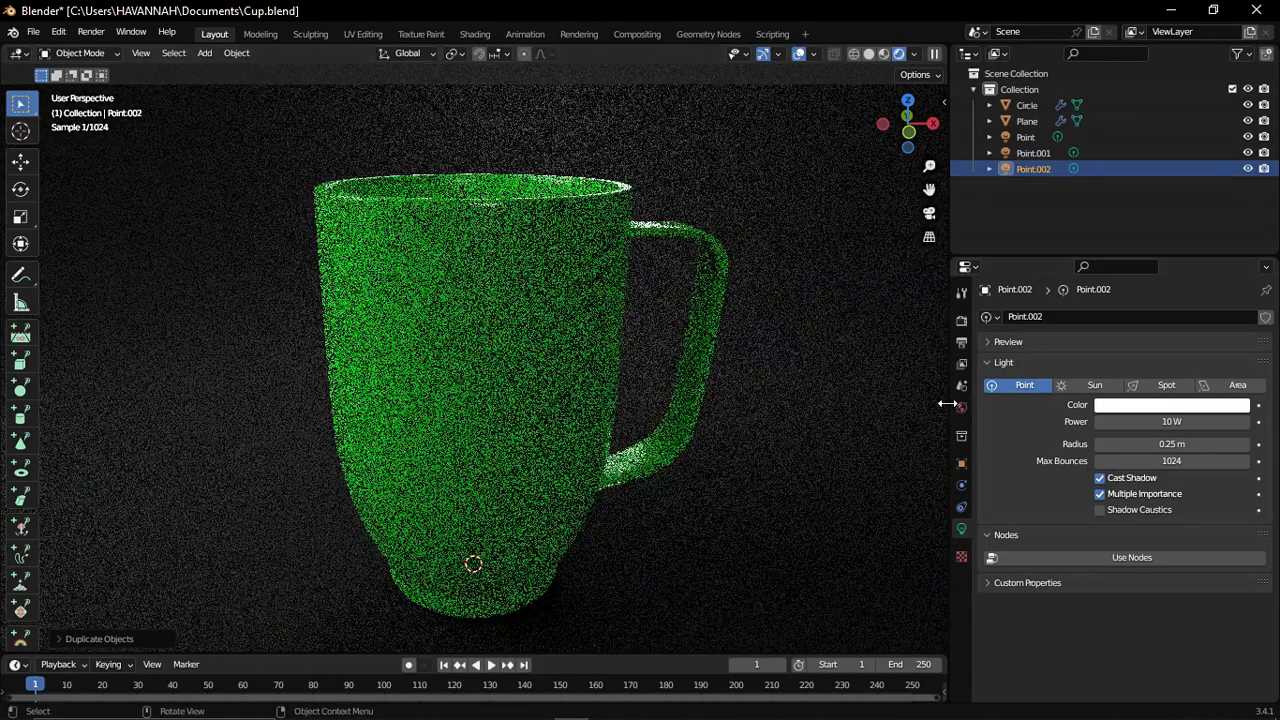
# - Open the world background settings and return the viewport to solid shading
pyautogui.click(961, 407)
pyautogui.scroll(-5, 780, 400)
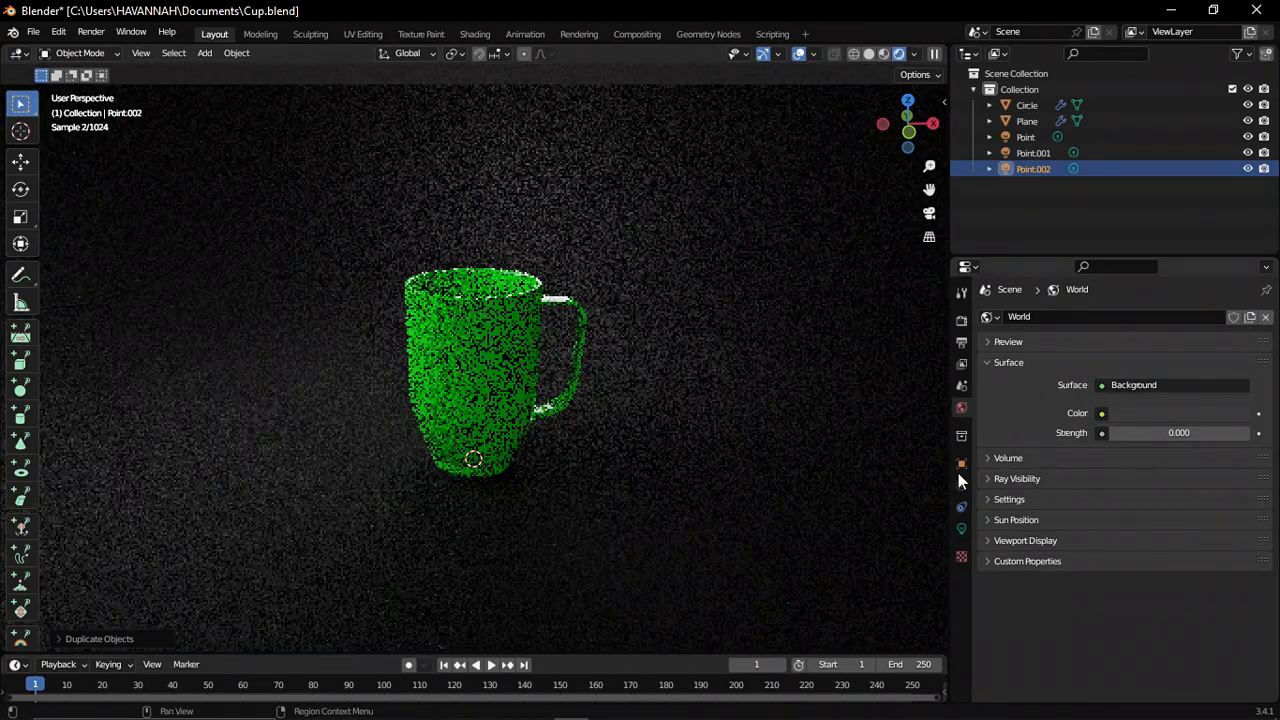
pyautogui.click(961, 528)
pyautogui.click(868, 53)
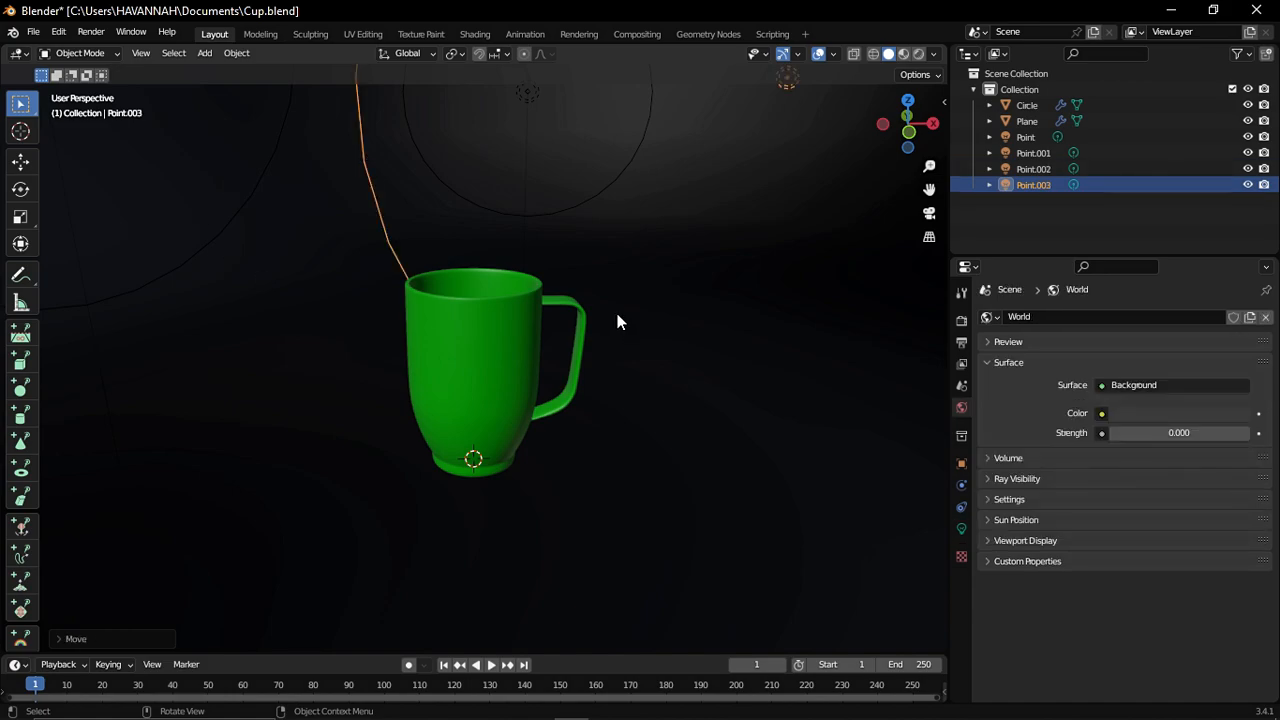
# - Add a camera to the scene and align it to a close view of the cup
pyautogui.scroll(-1, 628, 352)
pyautogui.hotkey('shift', 'a')
pyautogui.click(570, 423)
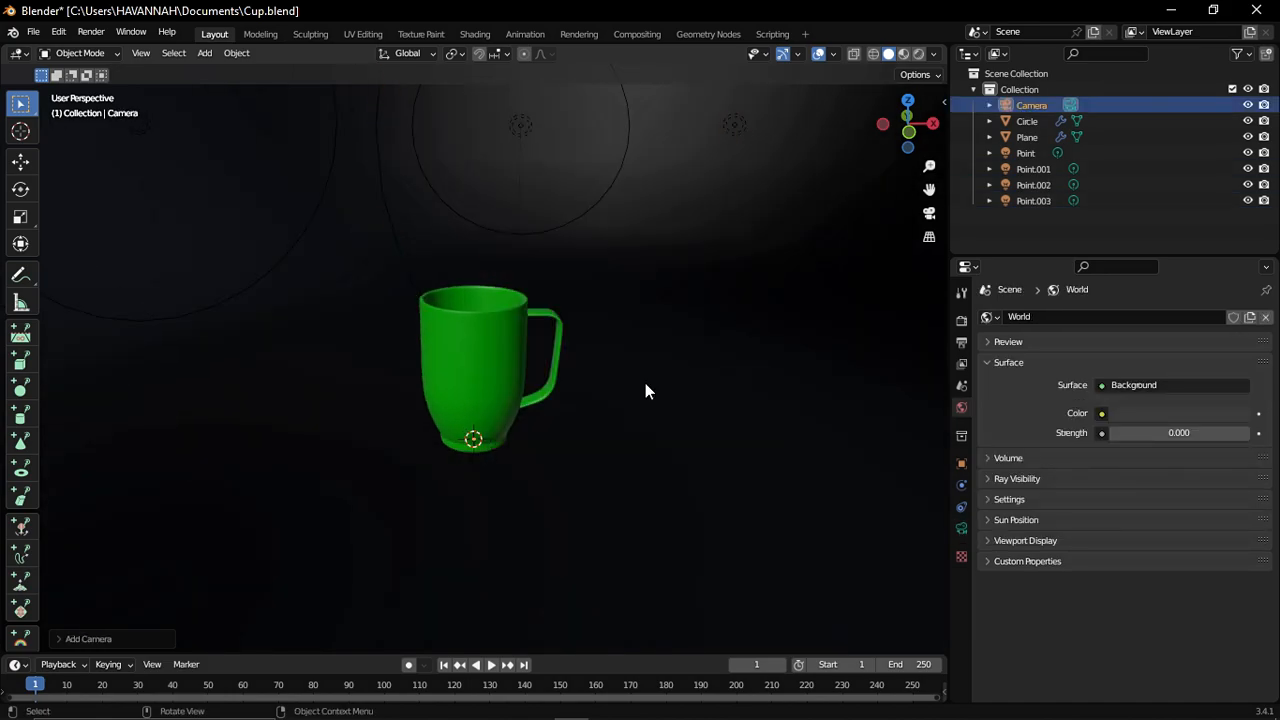
pyautogui.scroll(3, 590, 388)
pyautogui.keyDown('shift'); pyautogui.moveTo(732, 349); pyautogui.dragTo(690, 334, button='middle'); pyautogui.keyUp('shift')
pyautogui.press('ctrl+alt+KP_0')
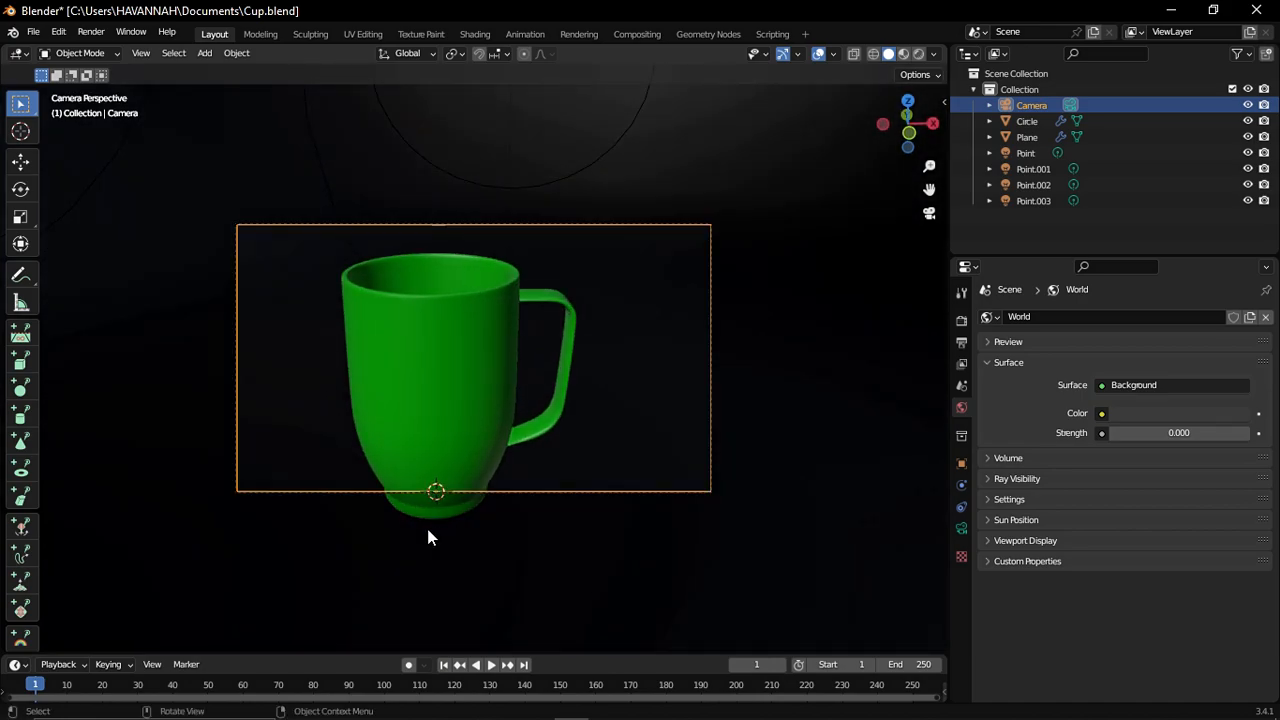
# - Set the camera's focal length to 38 mm, Shift X to -0.010 and Y to -0.050, and preview in rendered shading
pyautogui.click(961, 528)
pyautogui.moveTo(1188, 390); pyautogui.dragTo(1160, 390)
pyautogui.moveTo(1194, 448); pyautogui.dragTo(1160, 432)
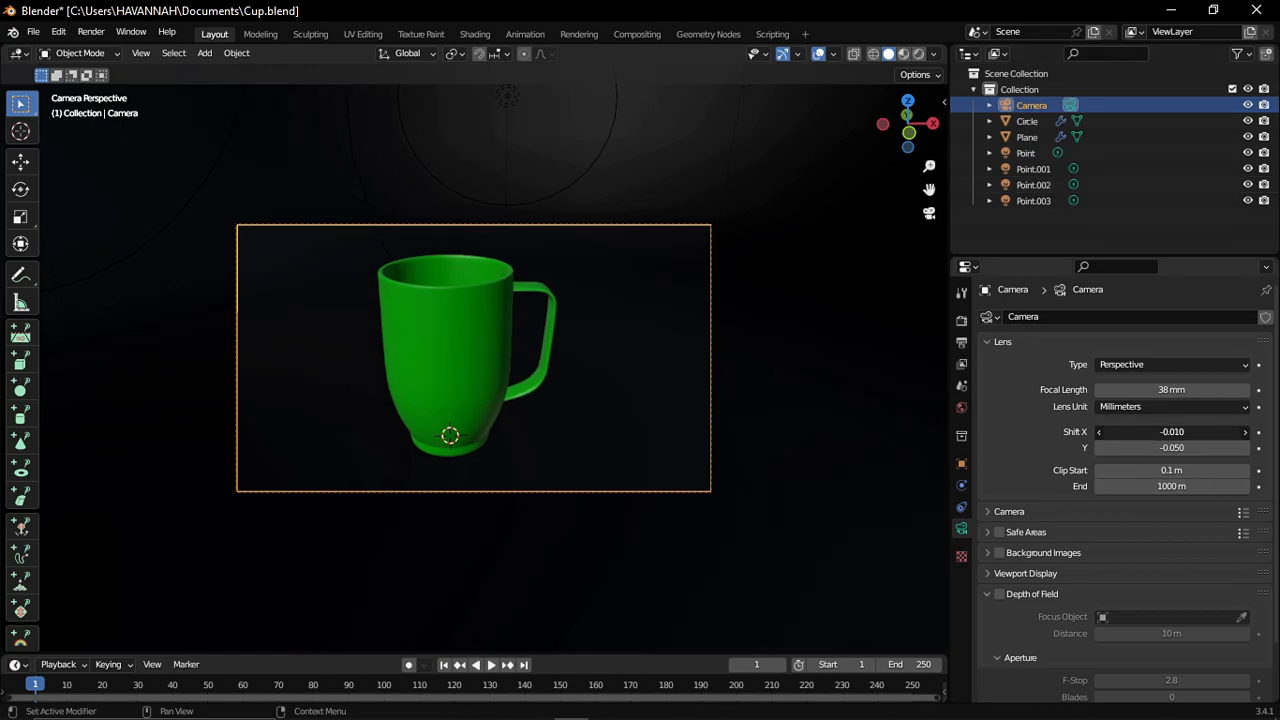
pyautogui.press('z')
pyautogui.click(323, 297)
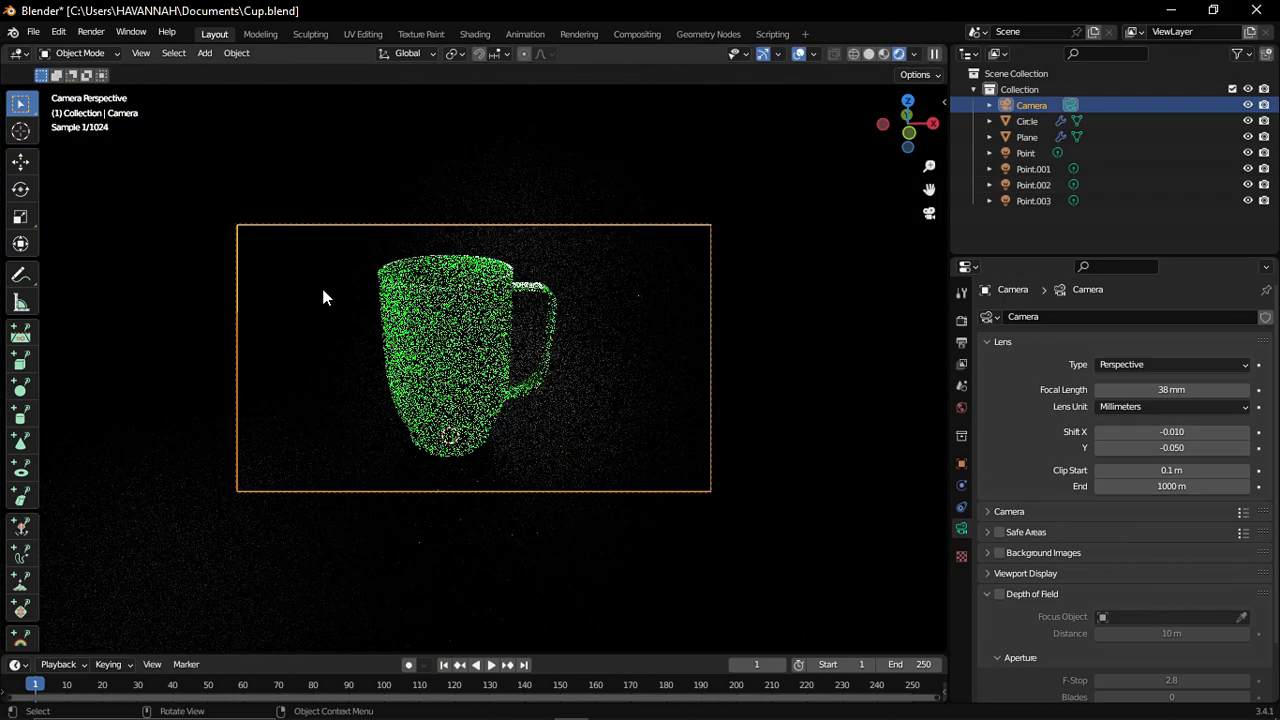